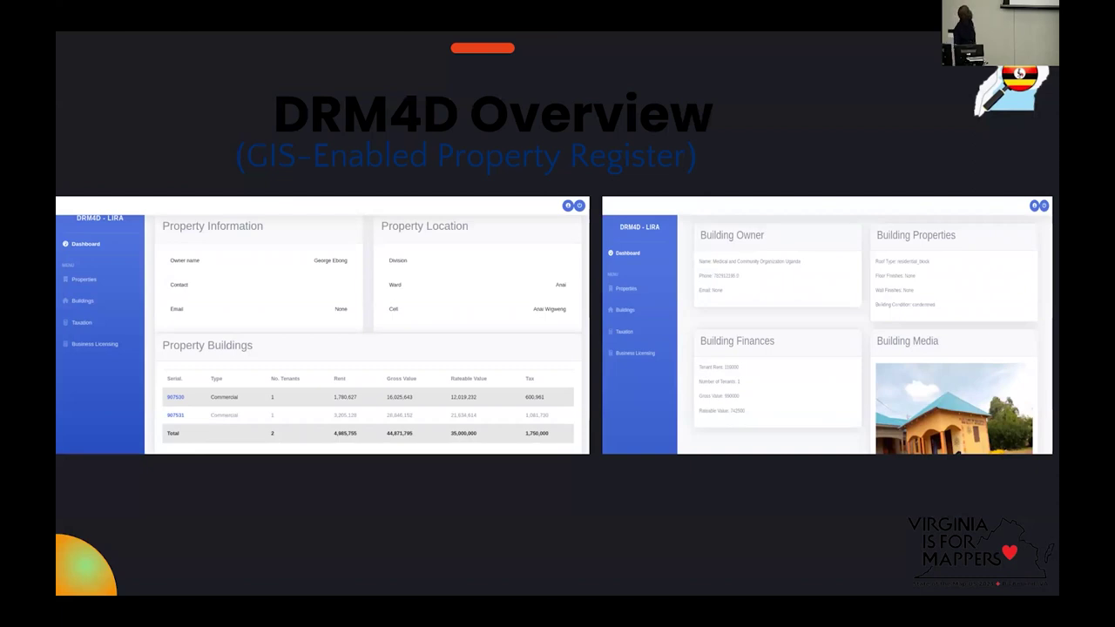
Step: Advance to the speaker introduction slide, then end the slideshow to return to the title slide
key("Right")
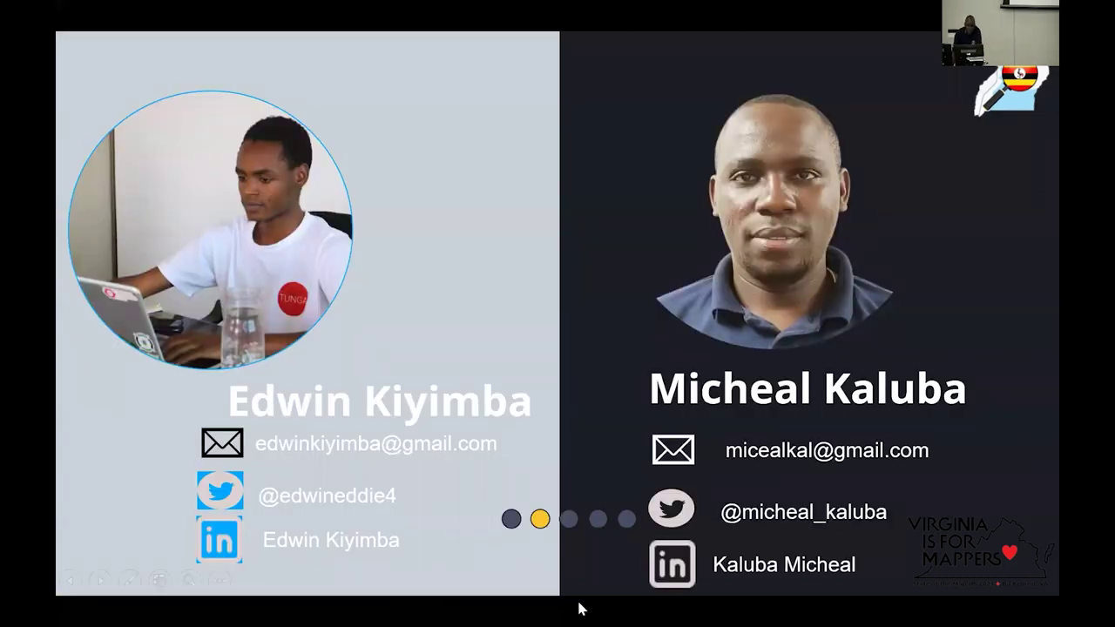
key("Escape")
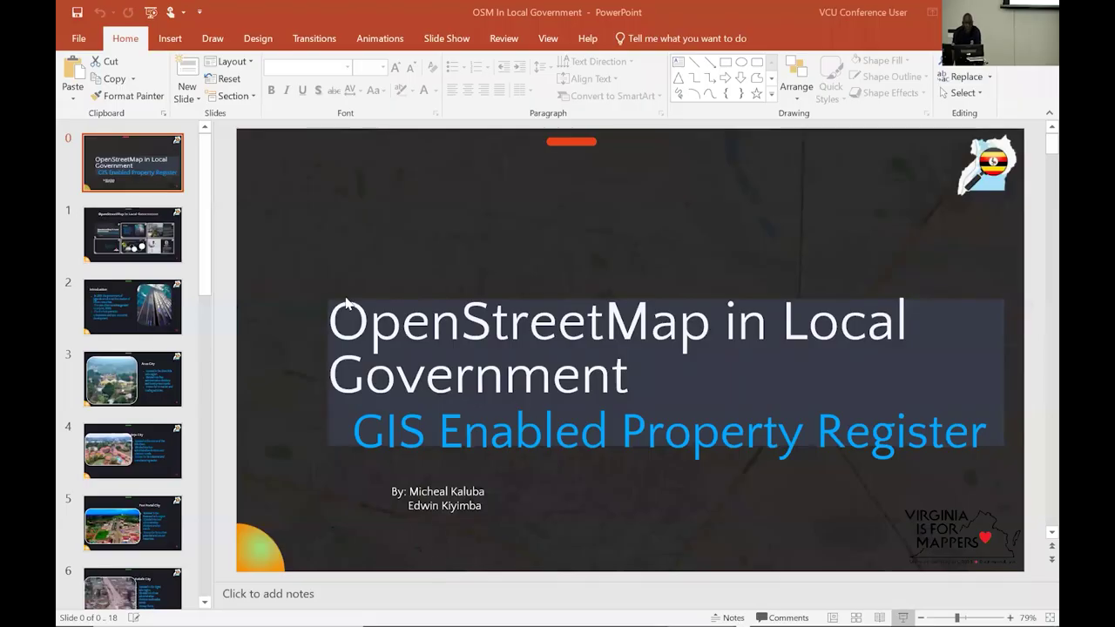
Step: Switch to DRM4D in Edge and open the maximized Gulu dashboard: 2 divisions, 17,758 buildings, 12,891 properties
key("alt+Tab")
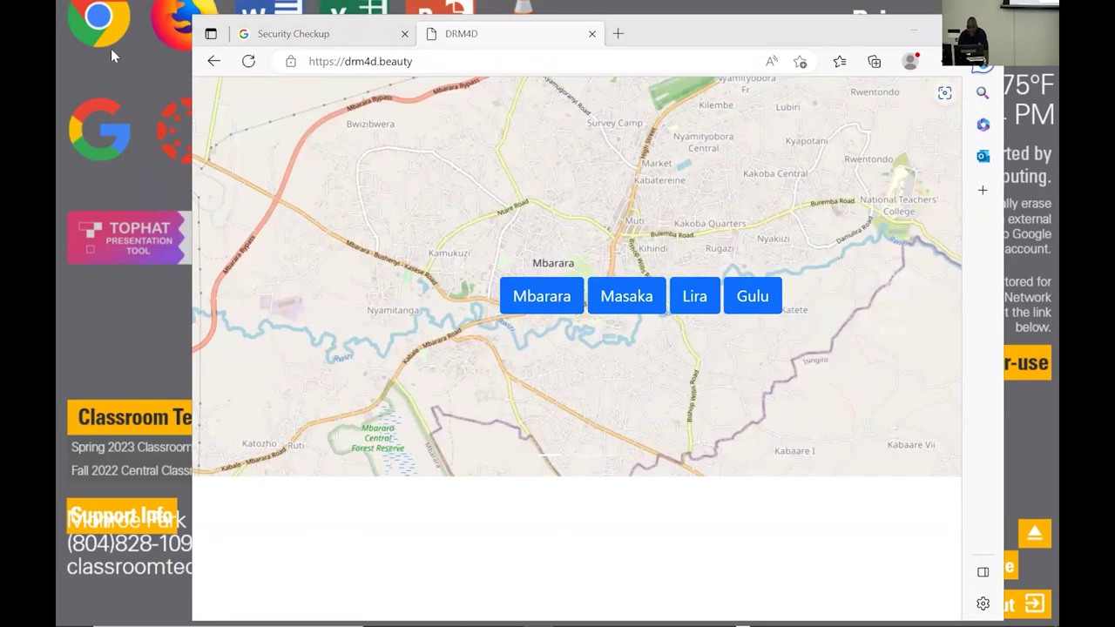
left_click_drag(655, 84, 578, 84)
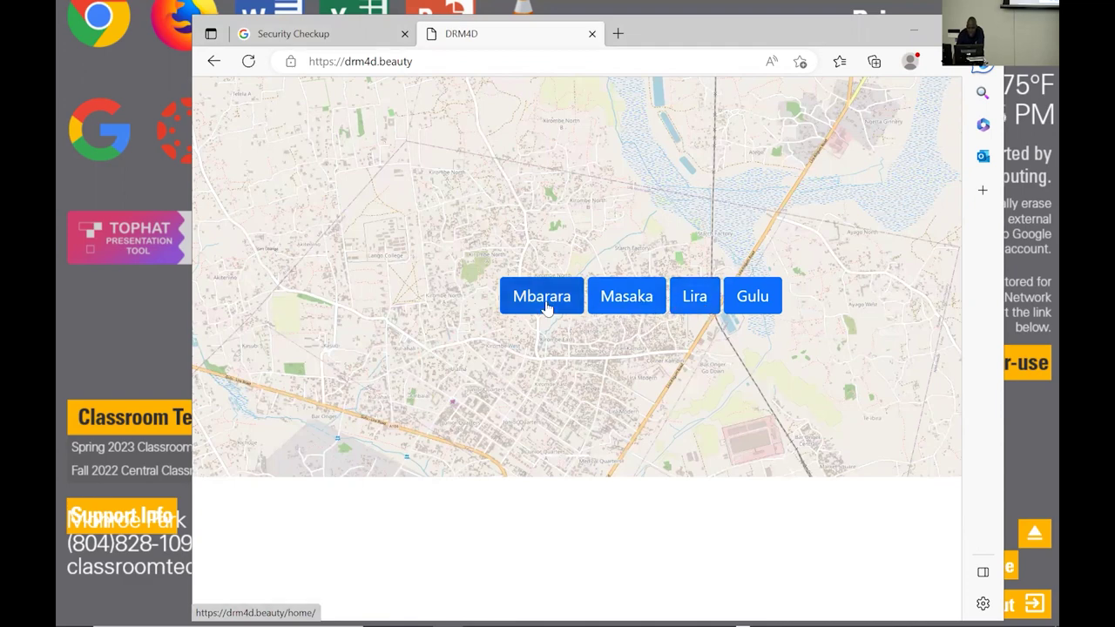
left_click(694, 294)
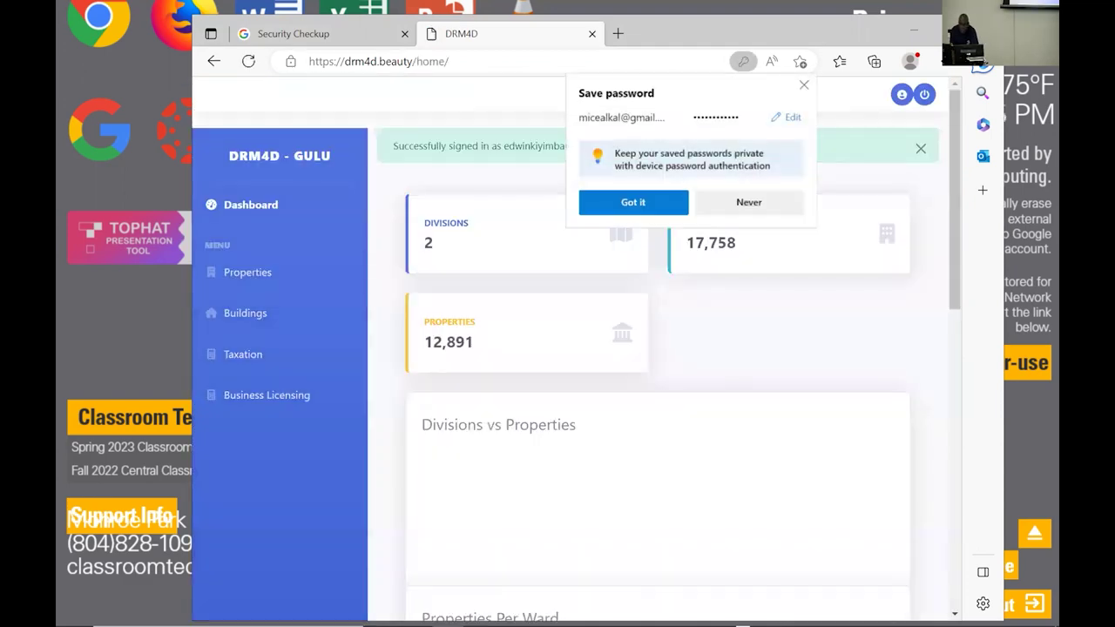
left_click(952, 30)
left_click(860, 71)
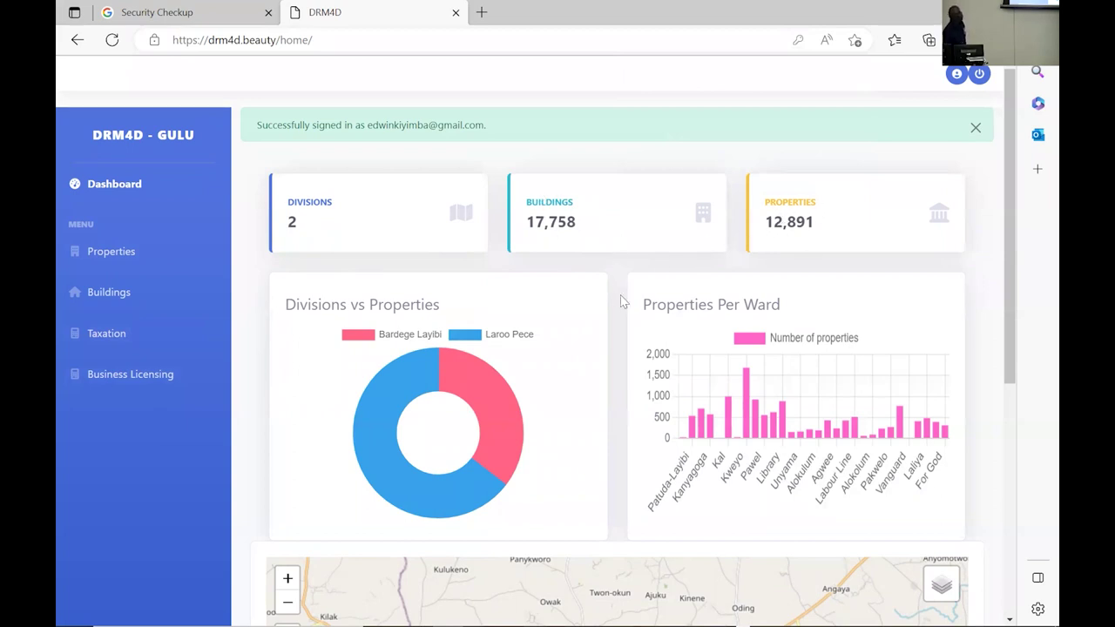
scroll(488, 366, "down", 1)
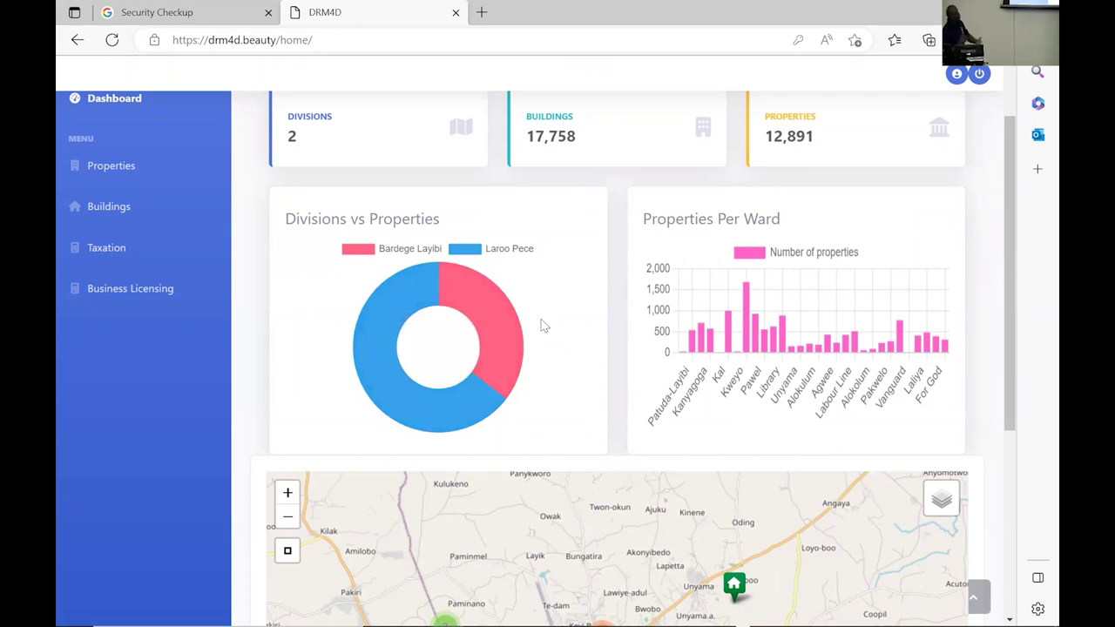
Step: Scroll down to the dashboard map and zoom and pan across Gulu's property clusters toward Pageya and Koch
mouse_move(490, 309)
scroll(754, 457, "down", 3)
scroll(752, 434, "up", 3)
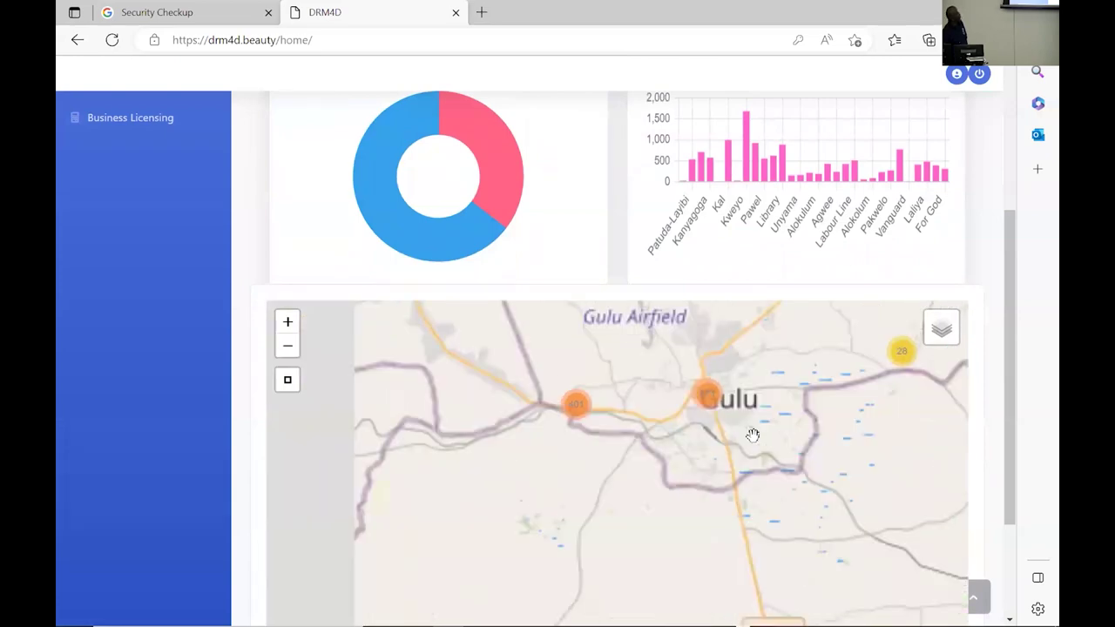
scroll(581, 426, "up", 1)
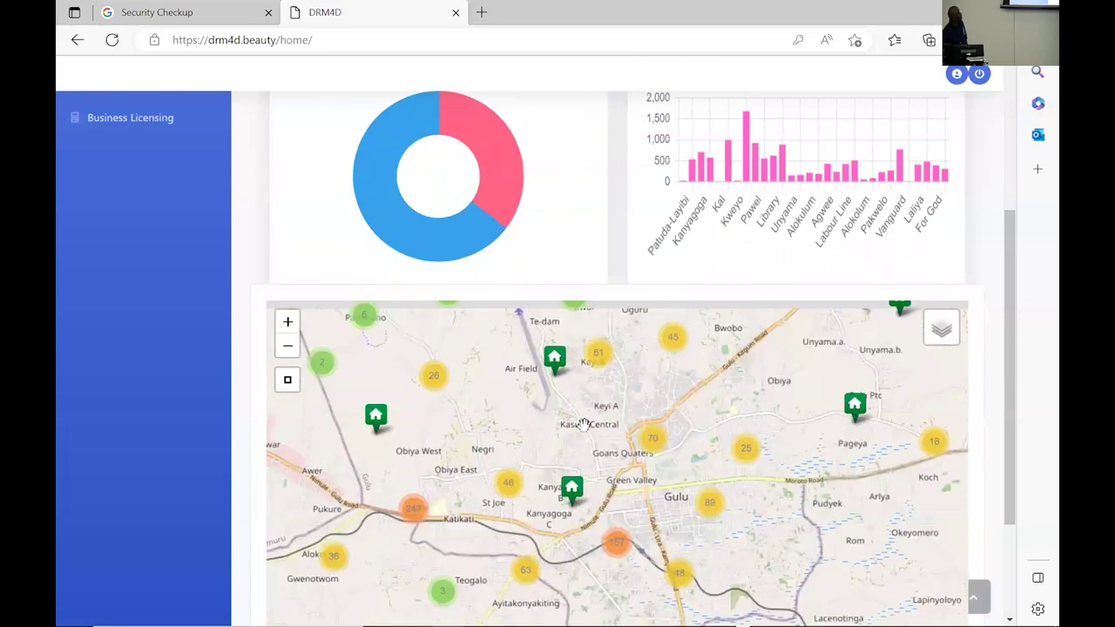
scroll(583, 426, "down", 1)
scroll(599, 431, "down", 3)
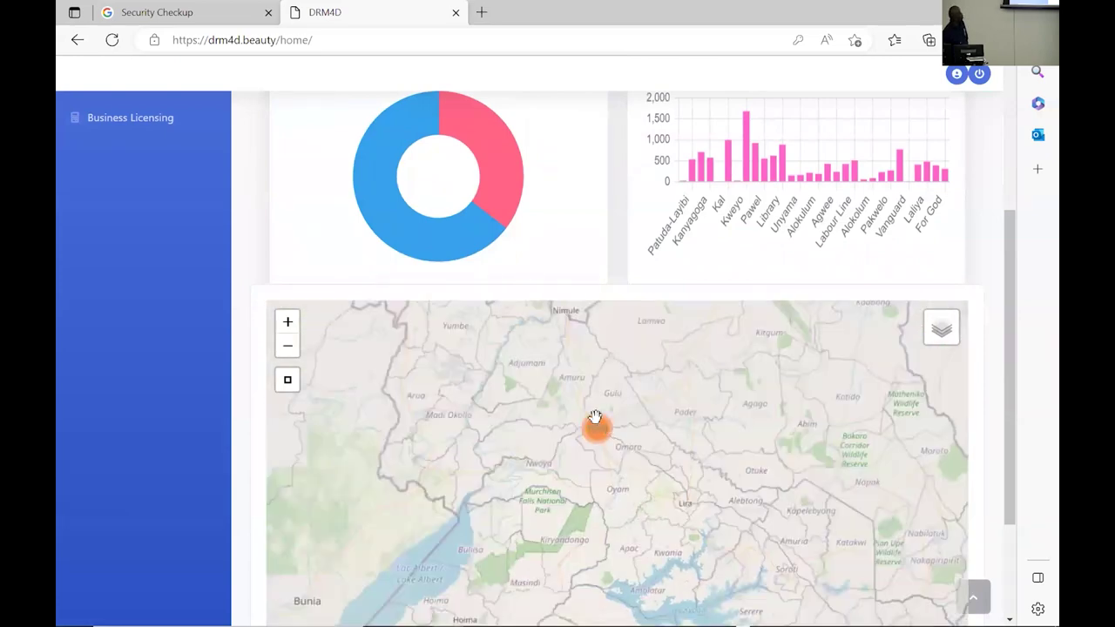
scroll(418, 385, "up", 5)
left_click_drag(418, 385, 512, 431)
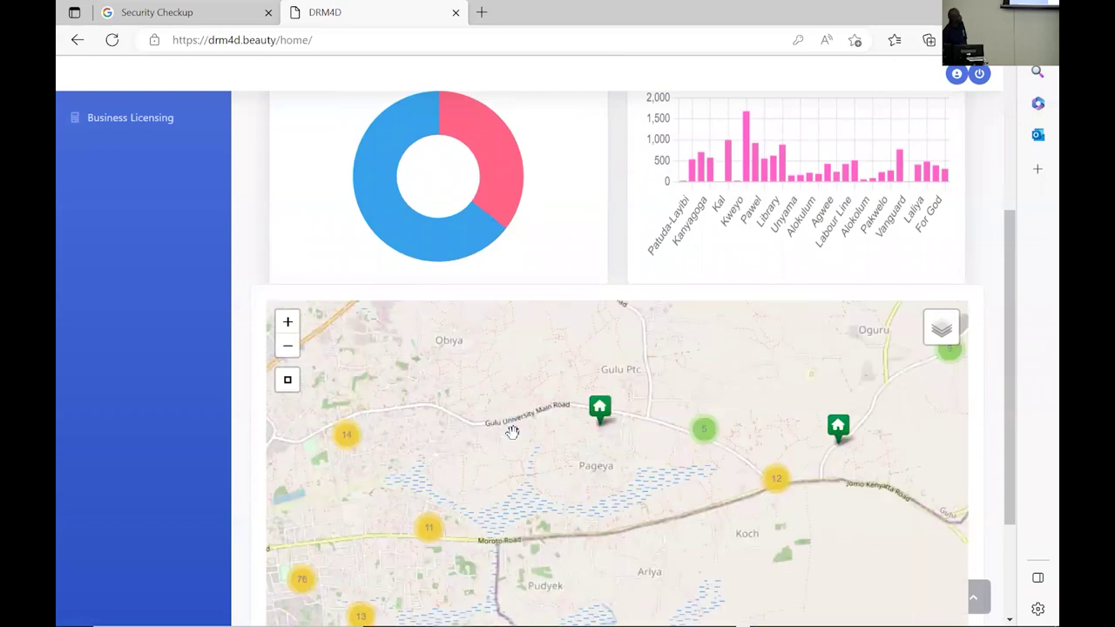
scroll(470, 424, "down", 3)
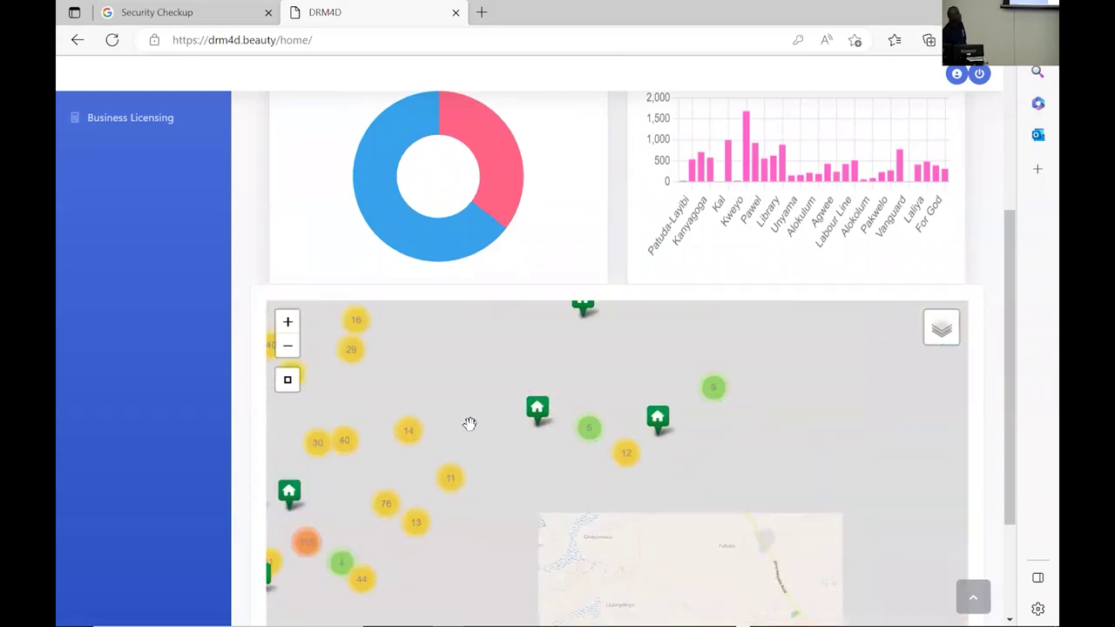
scroll(427, 446, "down", 1)
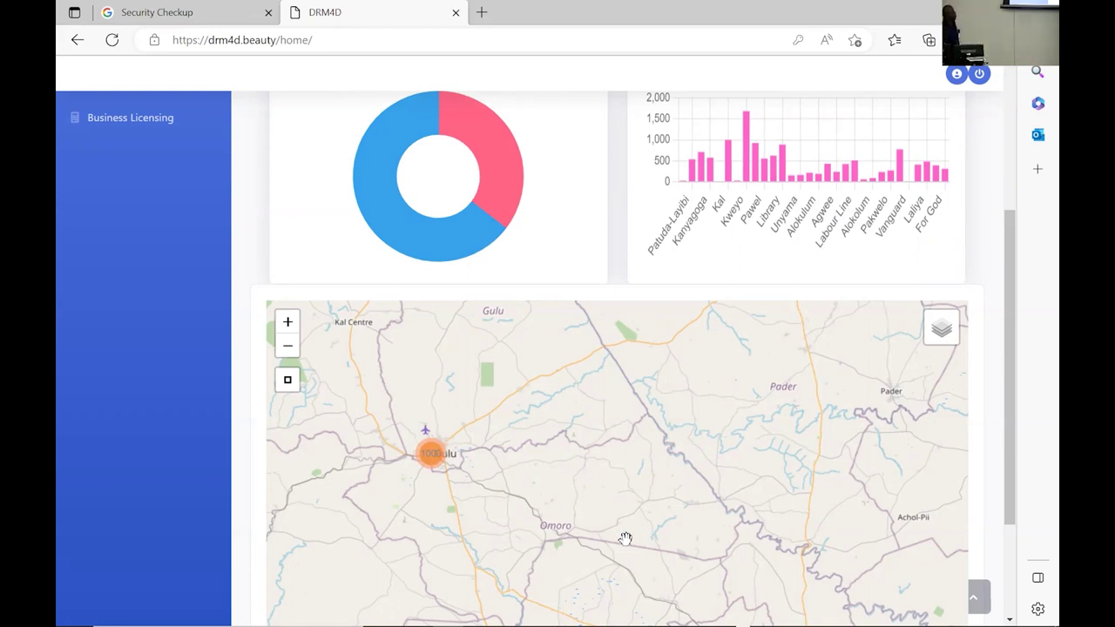
Step: Zoom the map out toward East Africa and pan east of Mbarara town
scroll(511, 485, "down", 4)
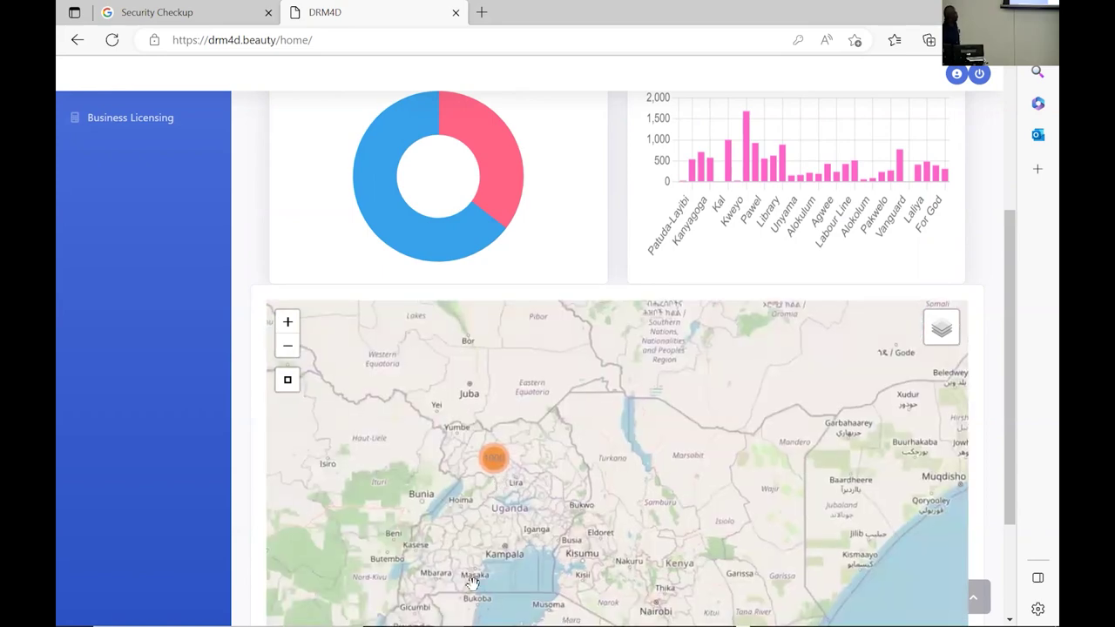
scroll(426, 584, "up", 5)
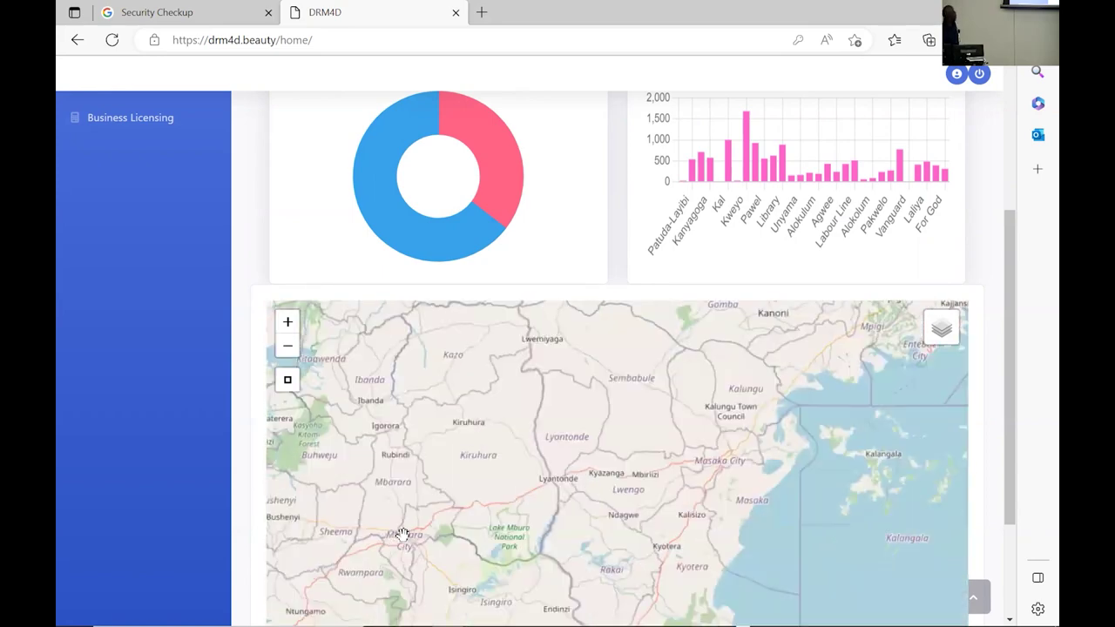
scroll(402, 534, "up", 3)
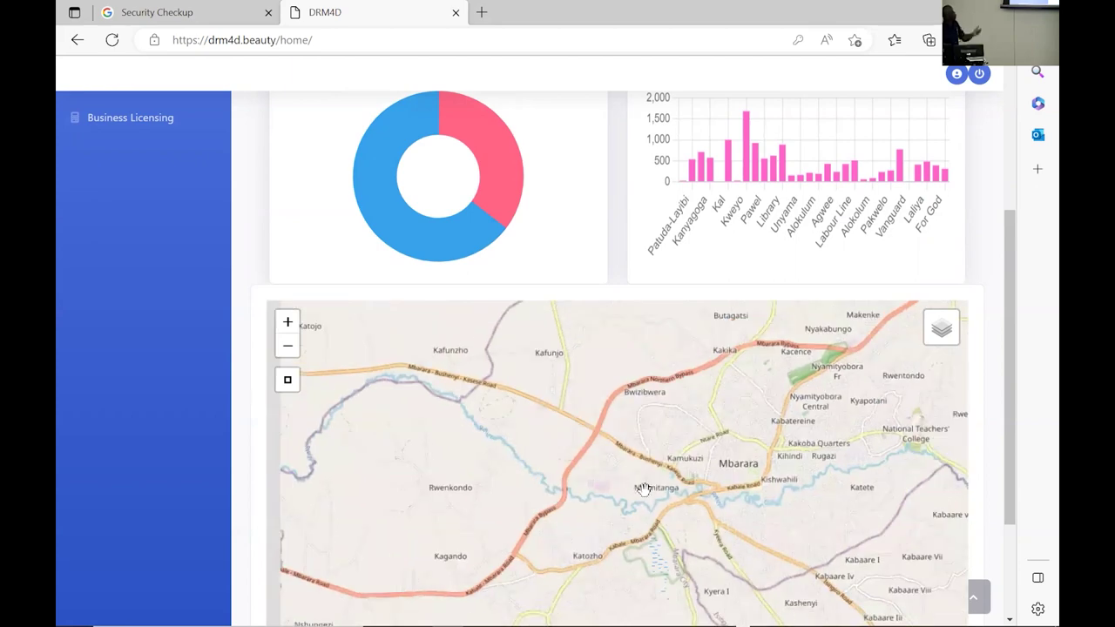
scroll(711, 455, "down", 1)
left_click_drag(710, 456, 583, 476)
Step: Zoom into central Mbarara, pan to Bulemba Road and Kakoba, then return to the page top
scroll(562, 490, "up", 1)
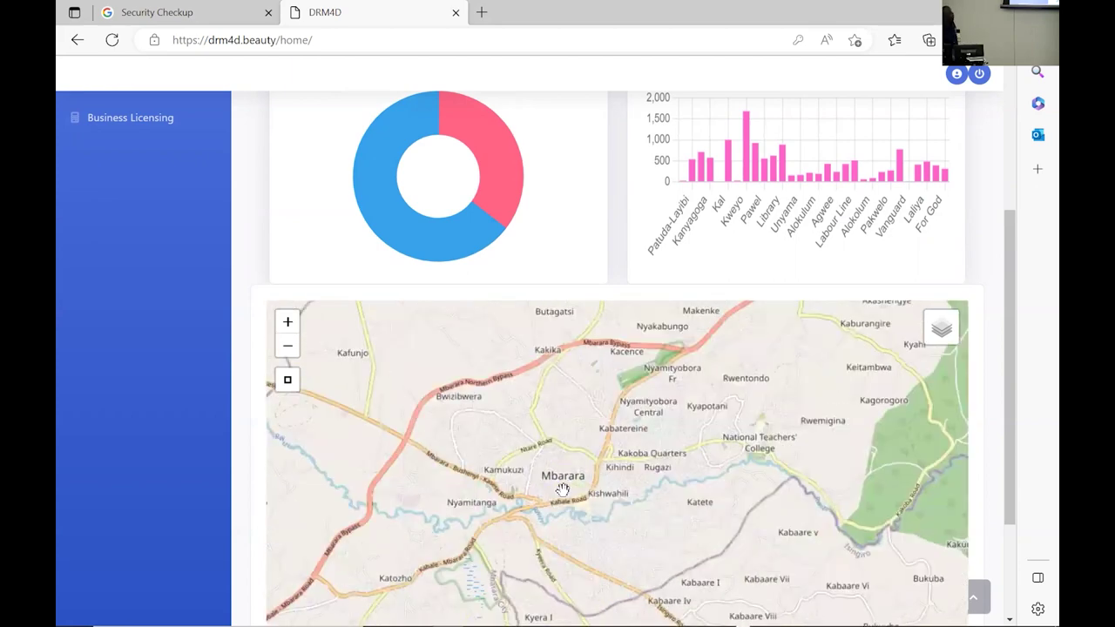
scroll(578, 480, "up", 2)
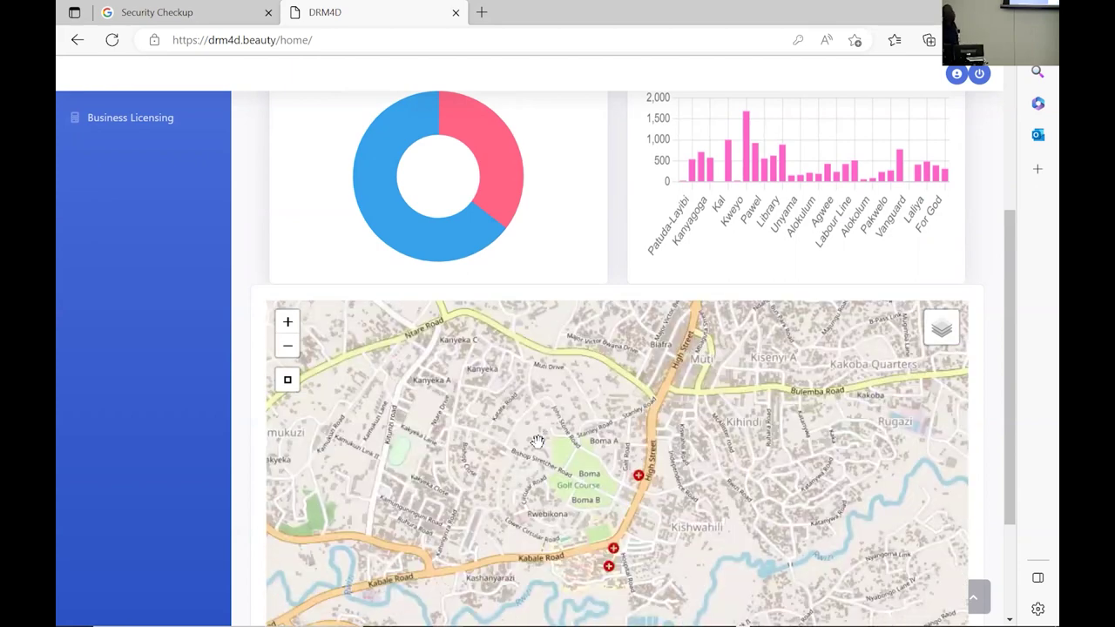
scroll(538, 441, "down", 1)
scroll(549, 447, "up", 1)
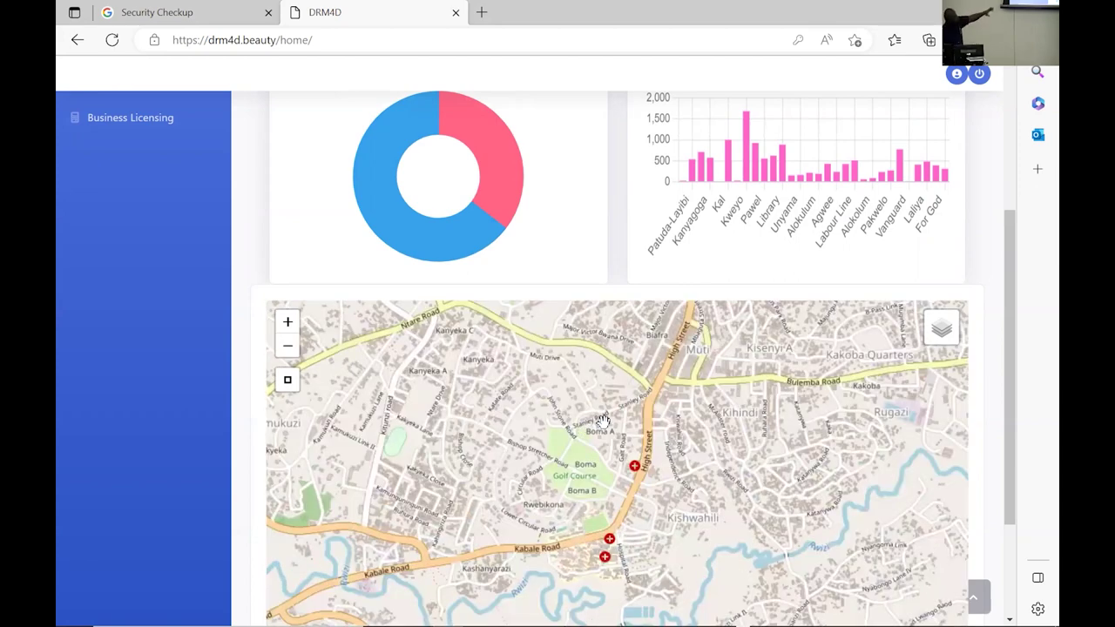
scroll(585, 410, "up", 1)
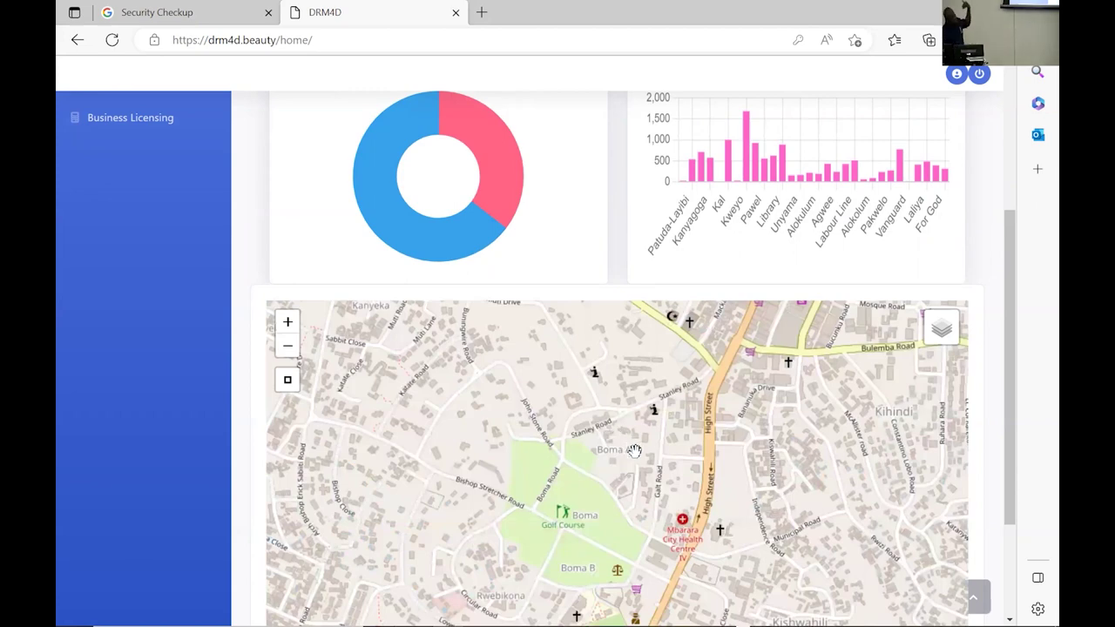
scroll(584, 470, "down", 1)
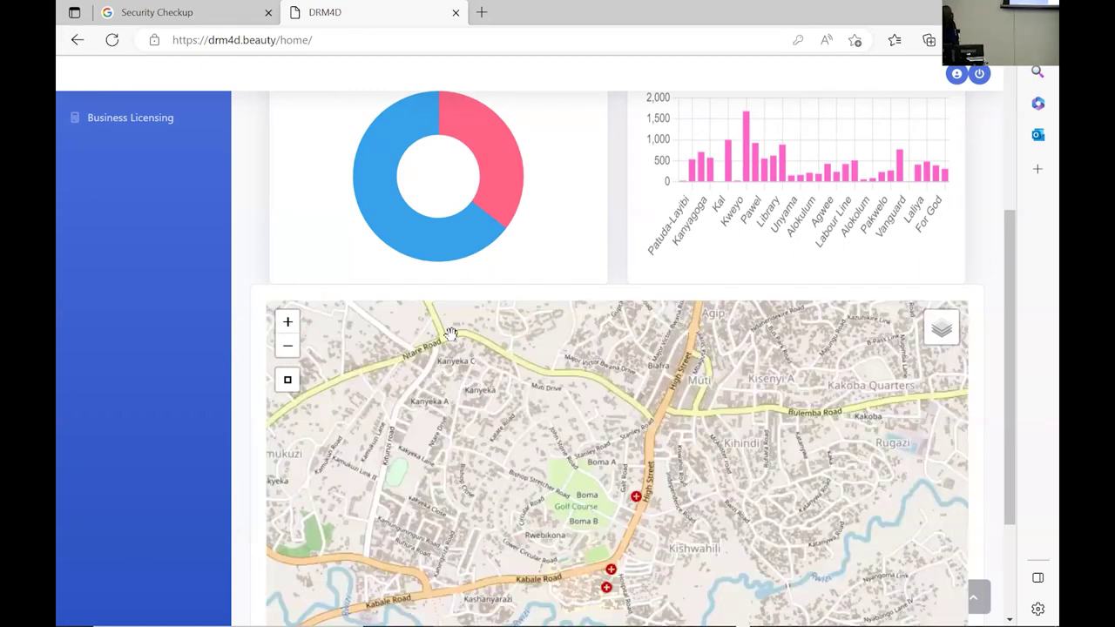
scroll(691, 447, "up", 1)
scroll(609, 505, "down", 1)
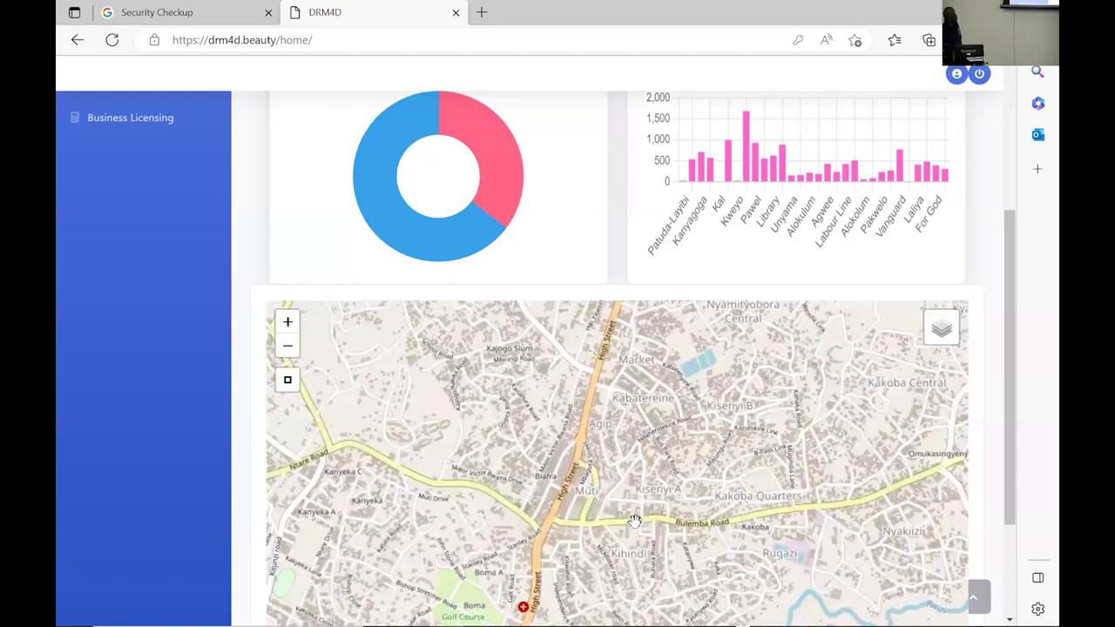
left_click_drag(520, 554, 504, 466)
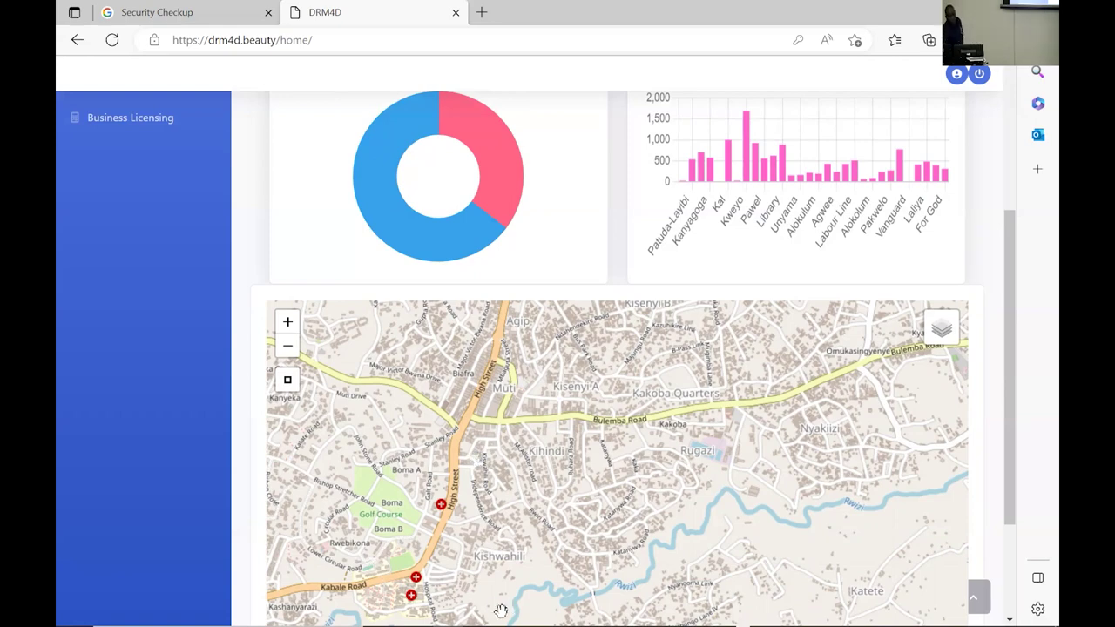
scroll(62, 420, "up", 3)
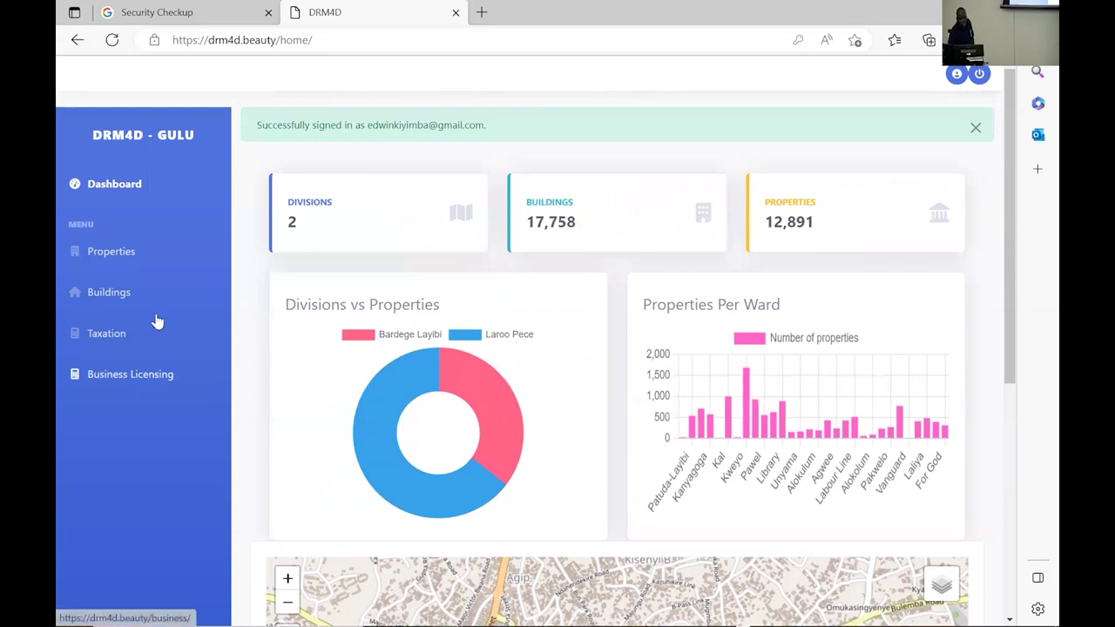
Step: Open the Gulu properties list and run the filter with no criteria
left_click(104, 252)
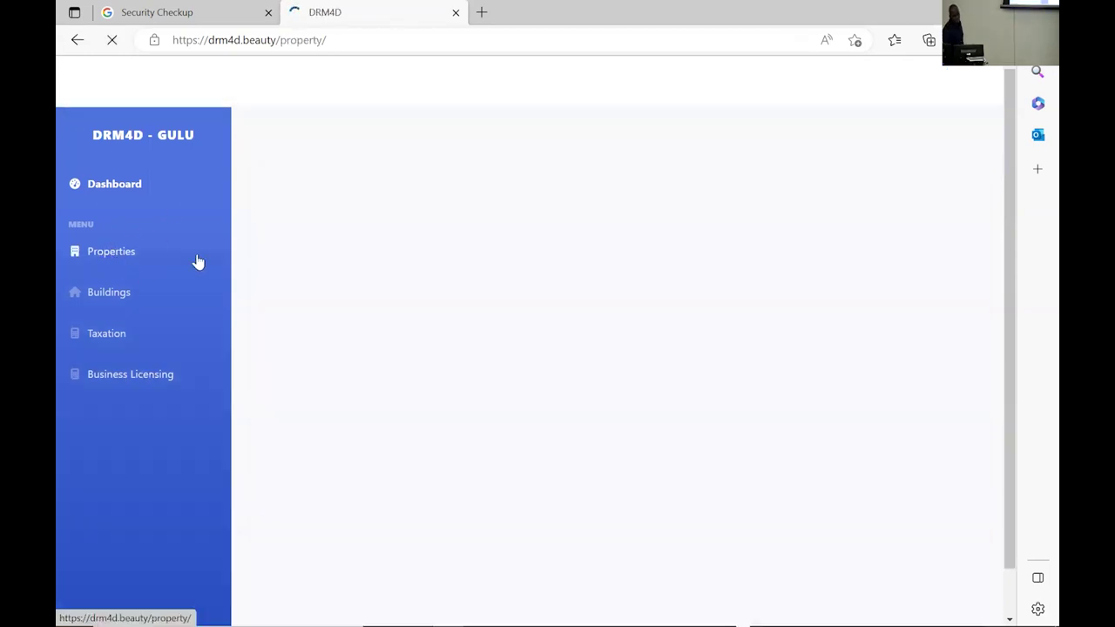
scroll(331, 288, "down", 8)
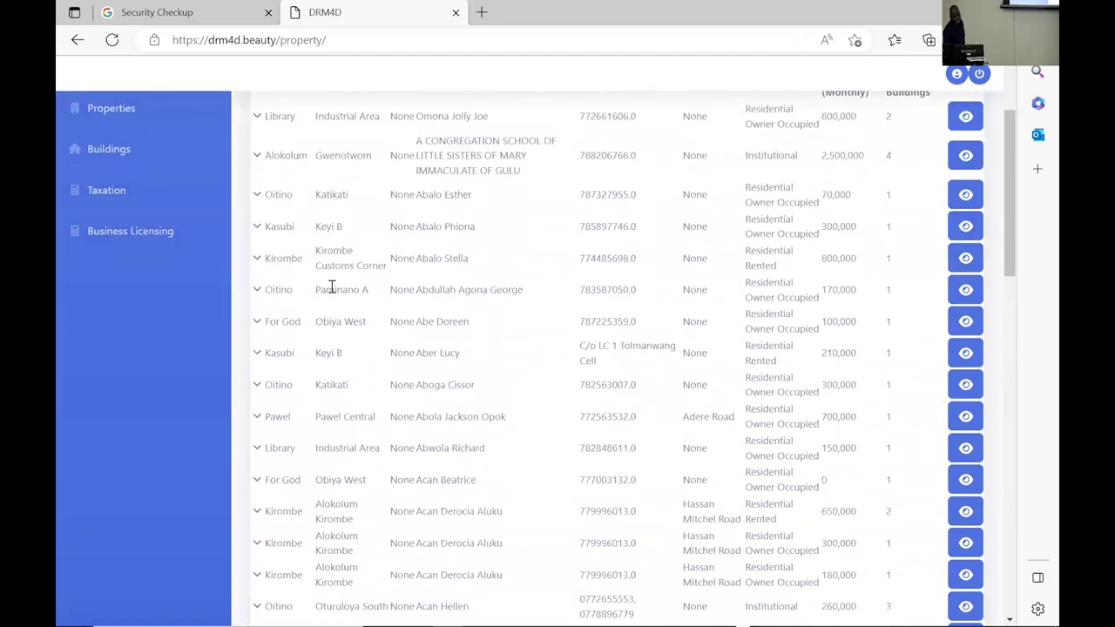
scroll(428, 375, "down", 3)
scroll(428, 376, "up", 13)
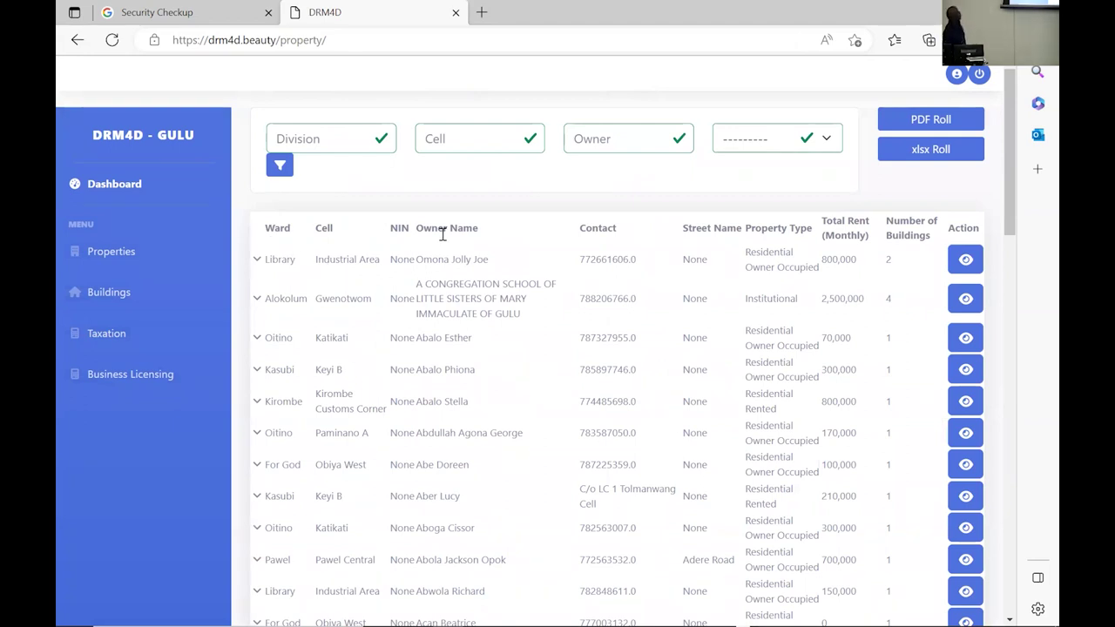
scroll(431, 459, "down", 2)
scroll(430, 459, "up", 2)
scroll(703, 266, "down", 3)
scroll(696, 294, "up", 3)
left_click(343, 137)
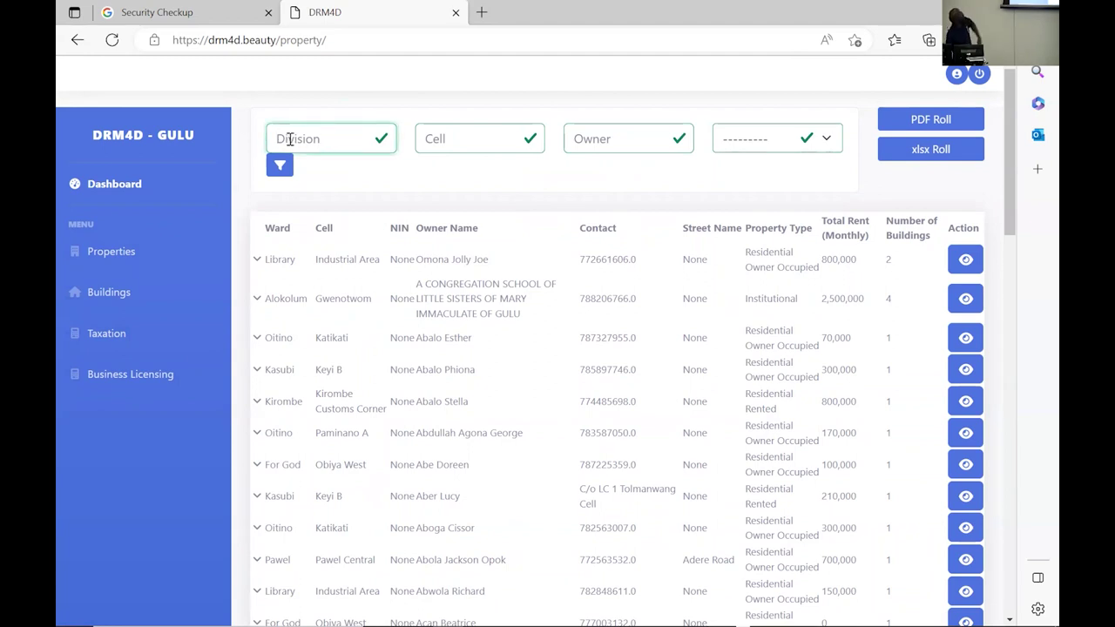
left_click(279, 166)
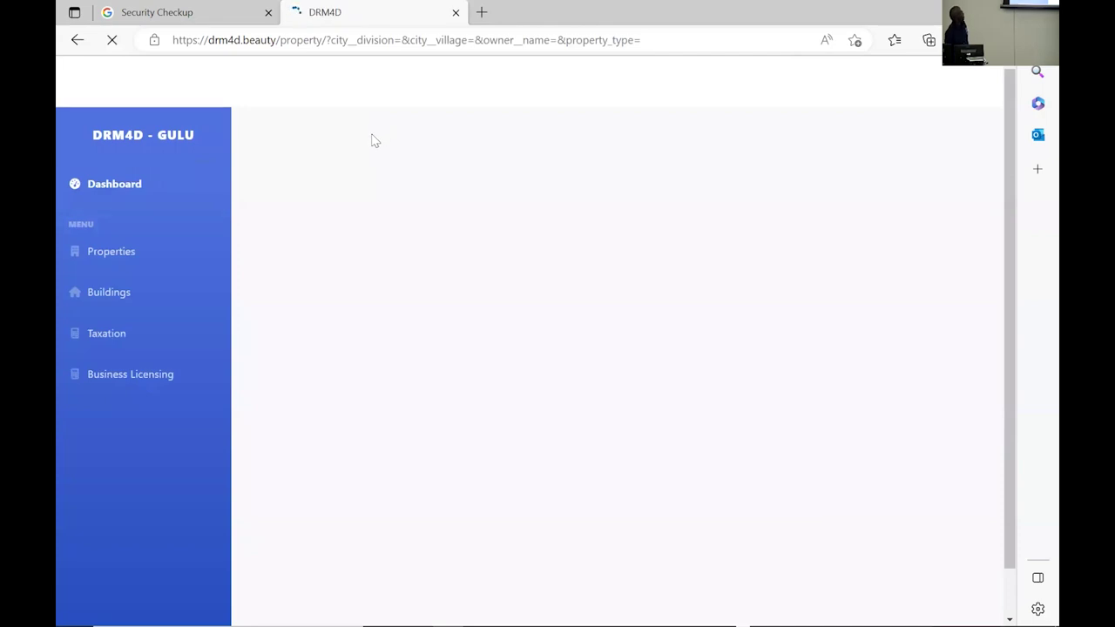
Step: Filter the properties to the Commercial type and open the first commercial property's details
left_click(638, 140)
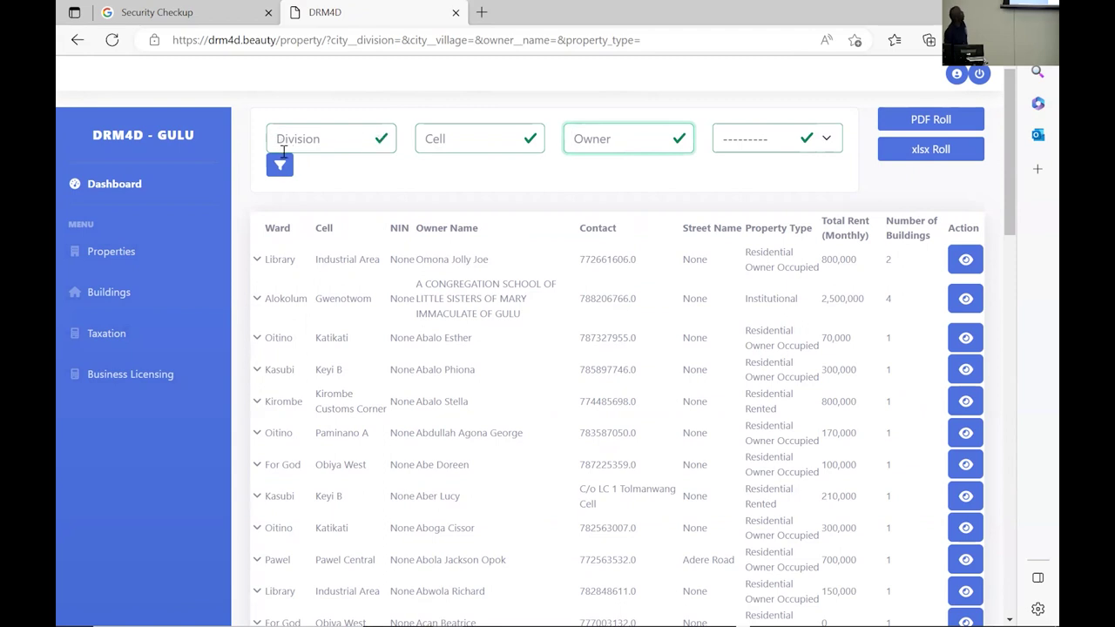
left_click(827, 141)
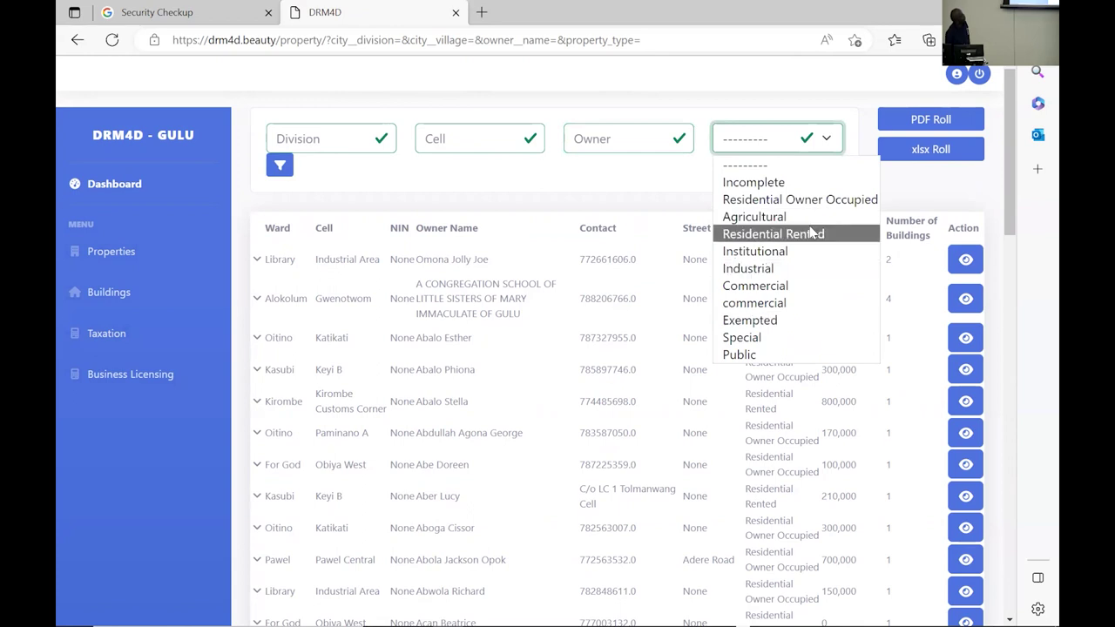
left_click(754, 285)
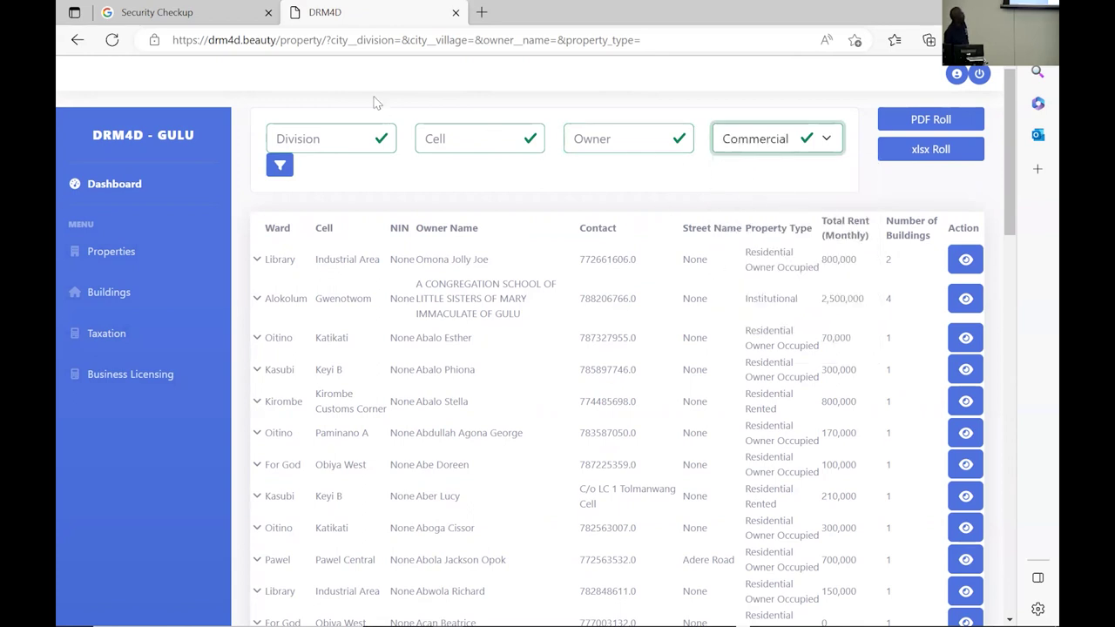
left_click(287, 172)
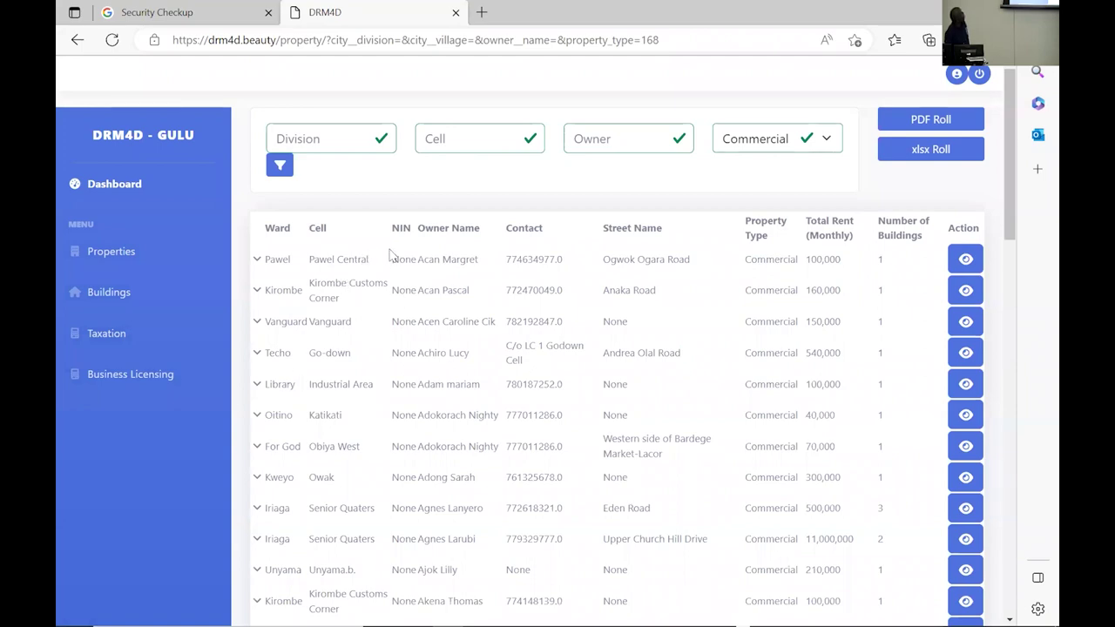
scroll(348, 269, "down", 3)
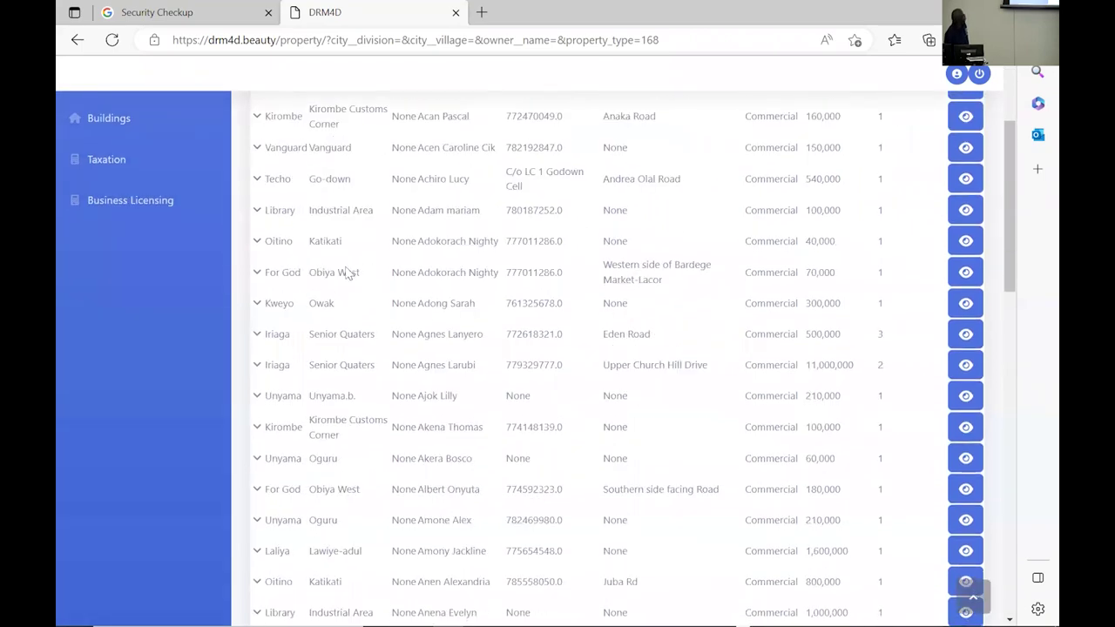
scroll(351, 277, "up", 4)
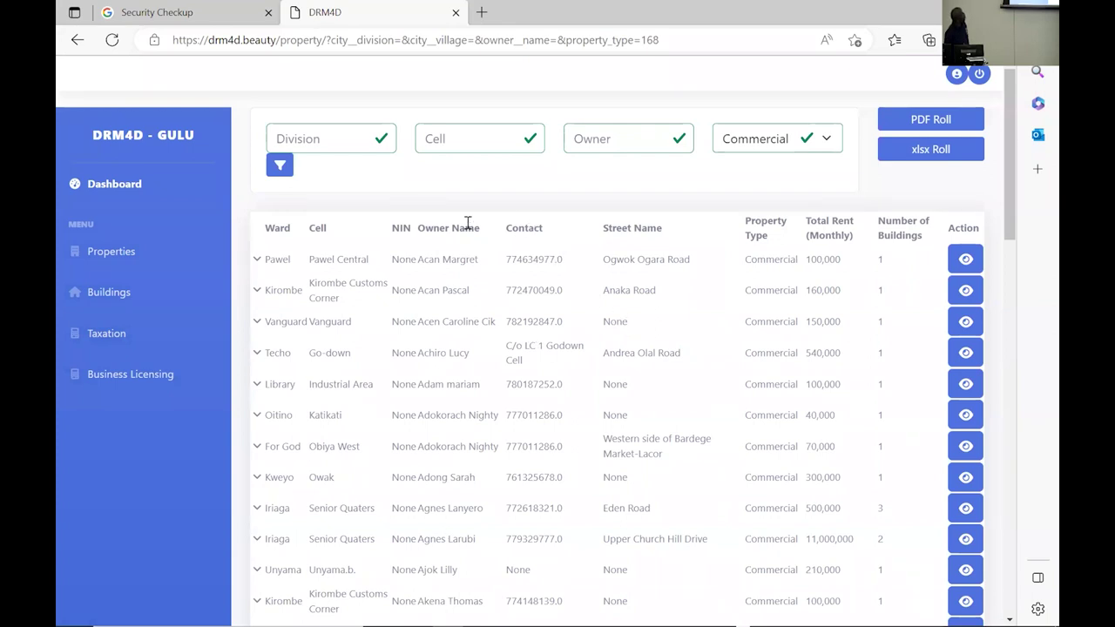
scroll(836, 366, "down", 1)
scroll(910, 287, "up", 1)
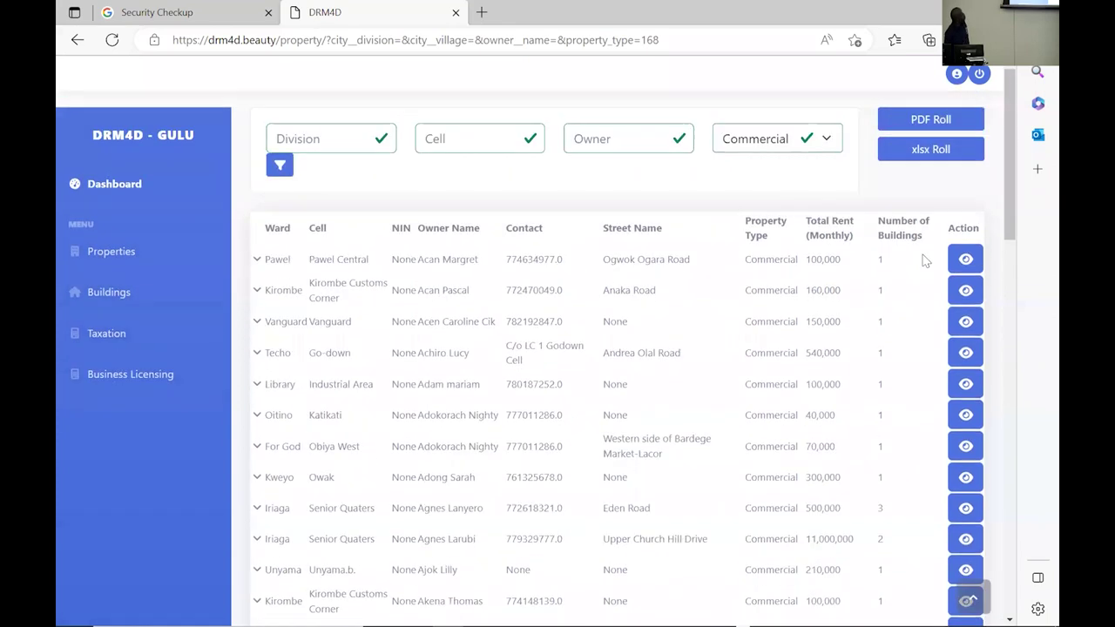
left_click(966, 262)
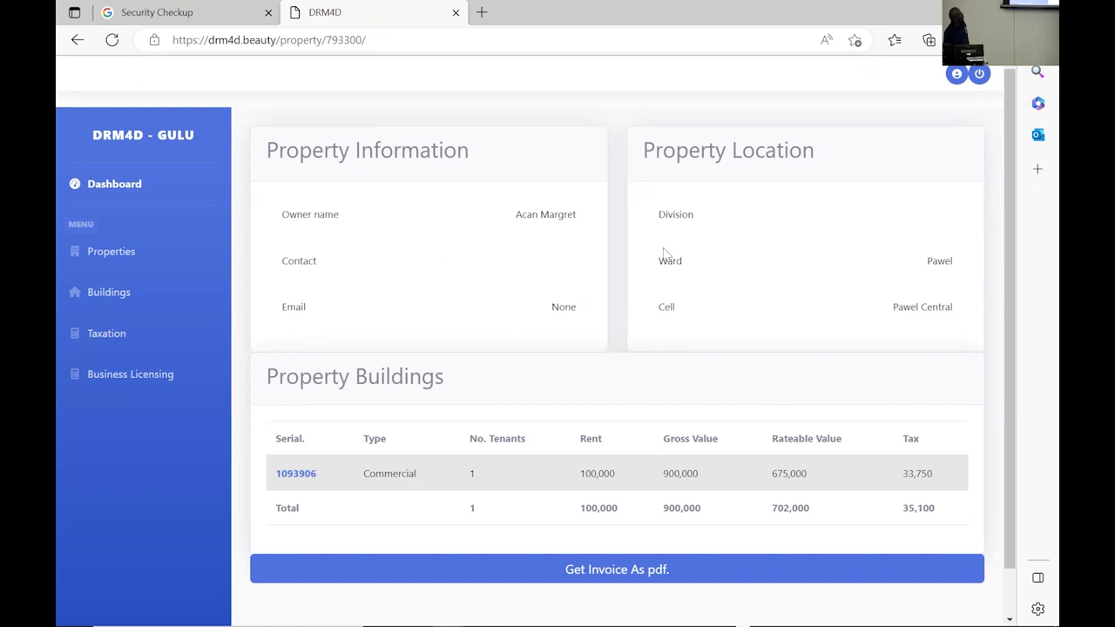
Step: Scroll to the property's tax figures, highlighting building tax 33,750 and total tax 35,100
scroll(667, 270, "down", 1)
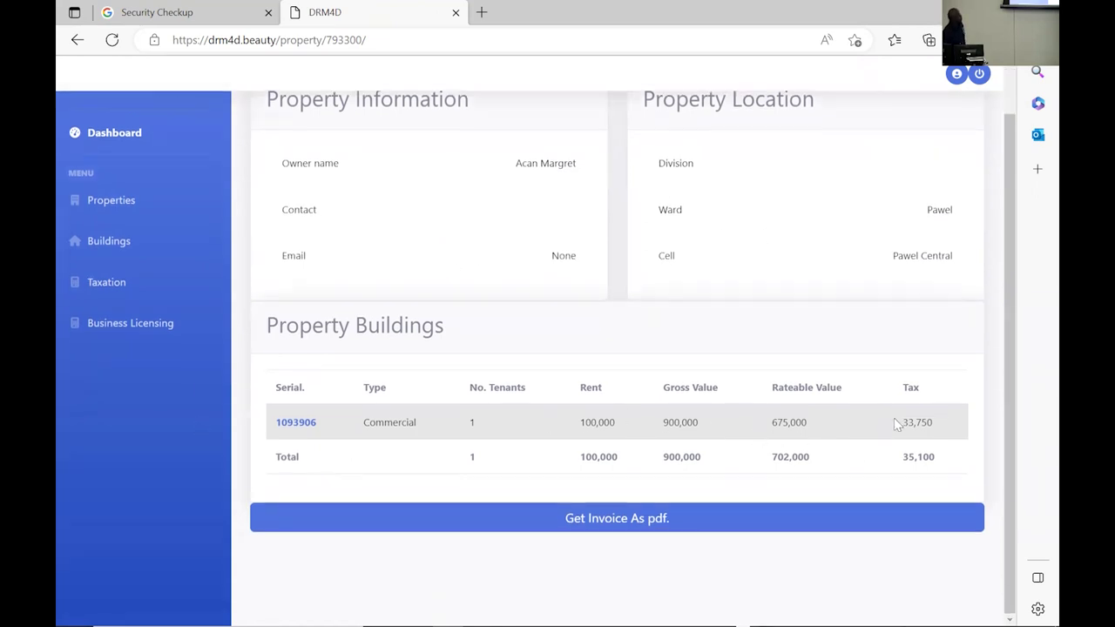
left_click_drag(896, 423, 970, 427)
left_click_drag(902, 462, 947, 468)
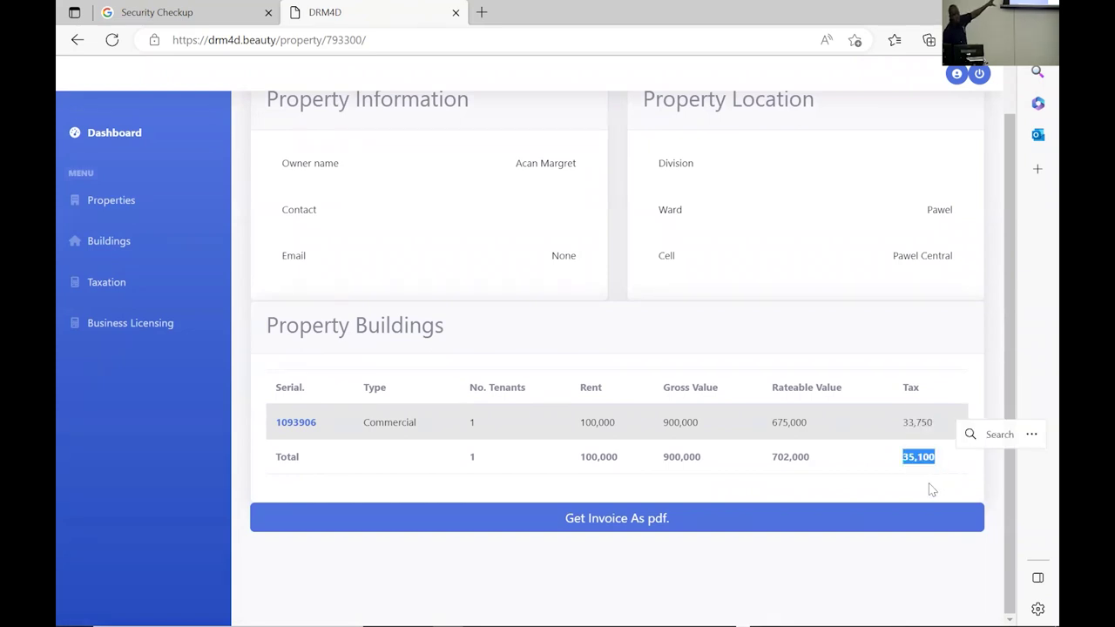
Step: Generate the property's PDF invoice, review it, and close the invoice tab
left_click(714, 519)
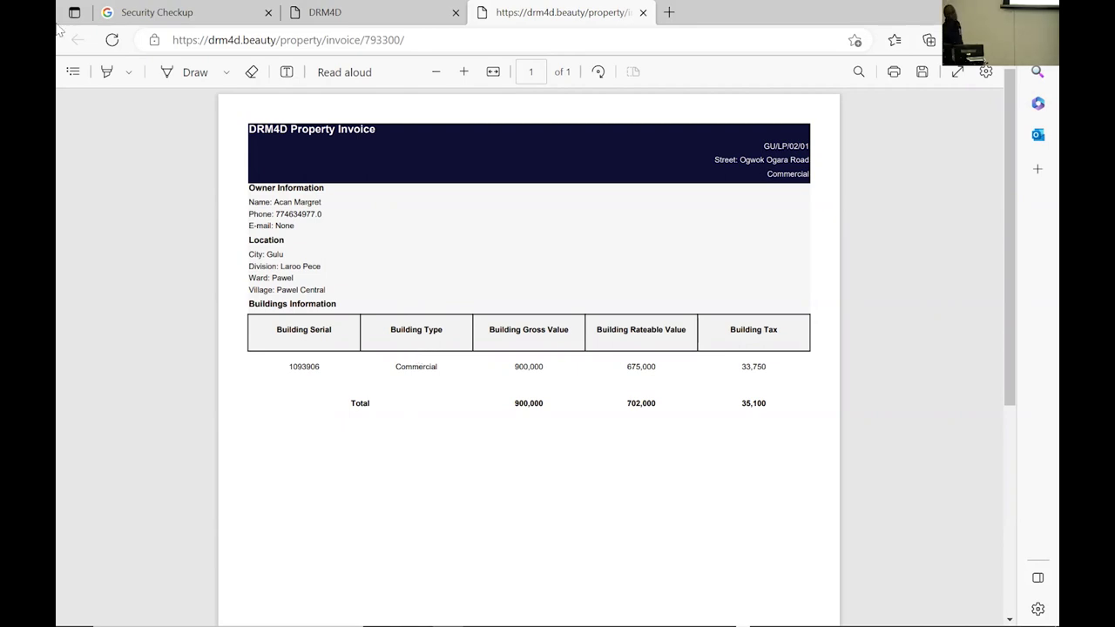
left_click(643, 12)
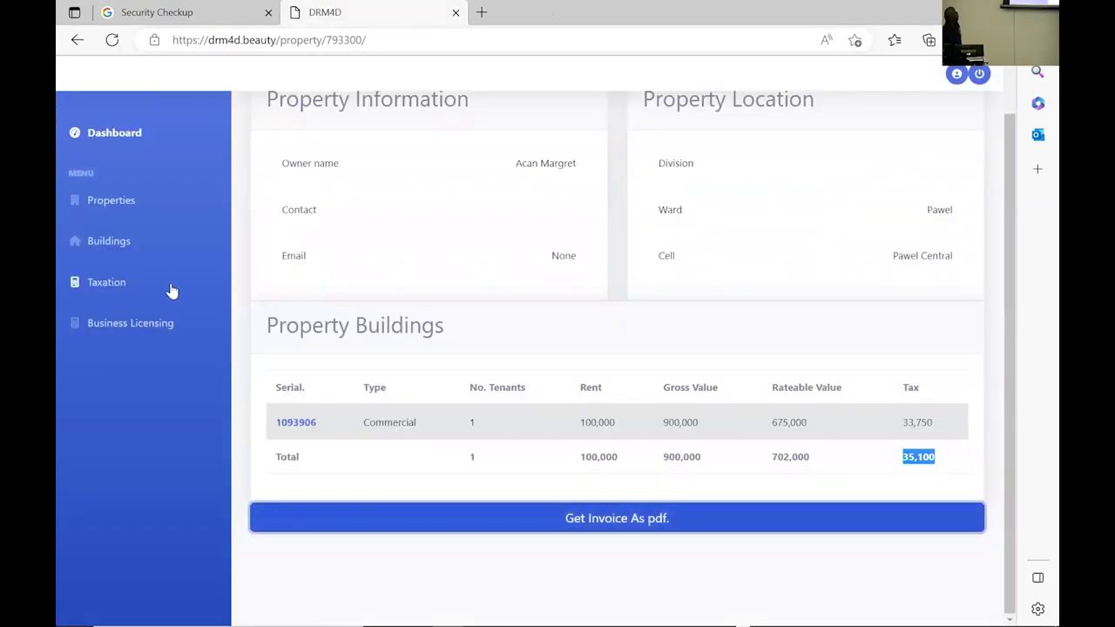
scroll(201, 286, "up", 1)
scroll(506, 409, "down", 1)
scroll(485, 429, "up", 1)
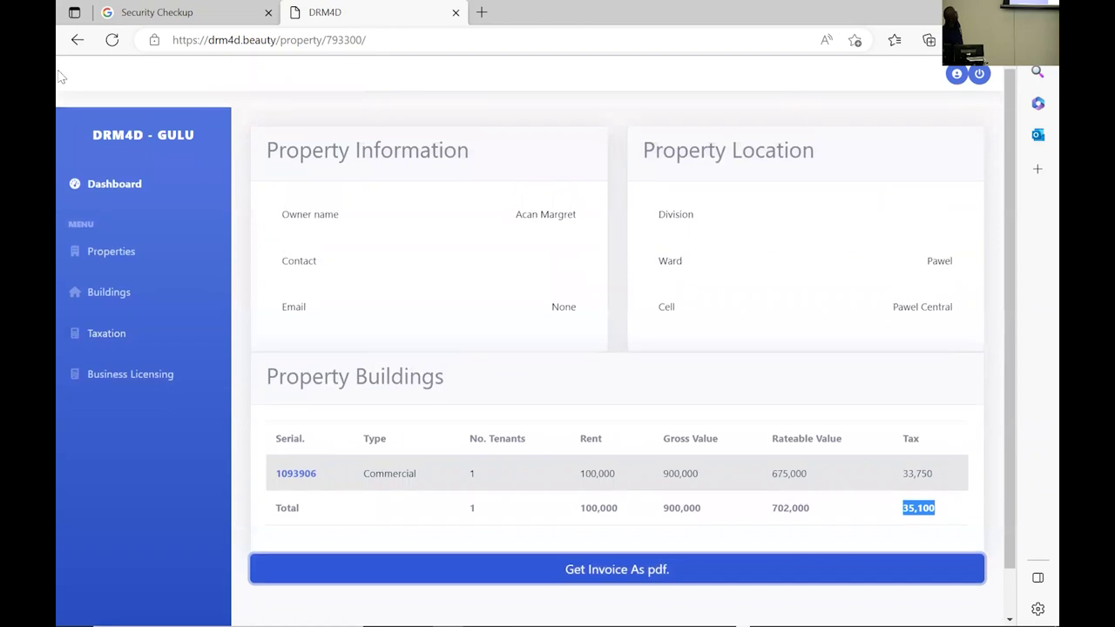
Step: Return to the Properties list and glance through it
left_click(122, 261)
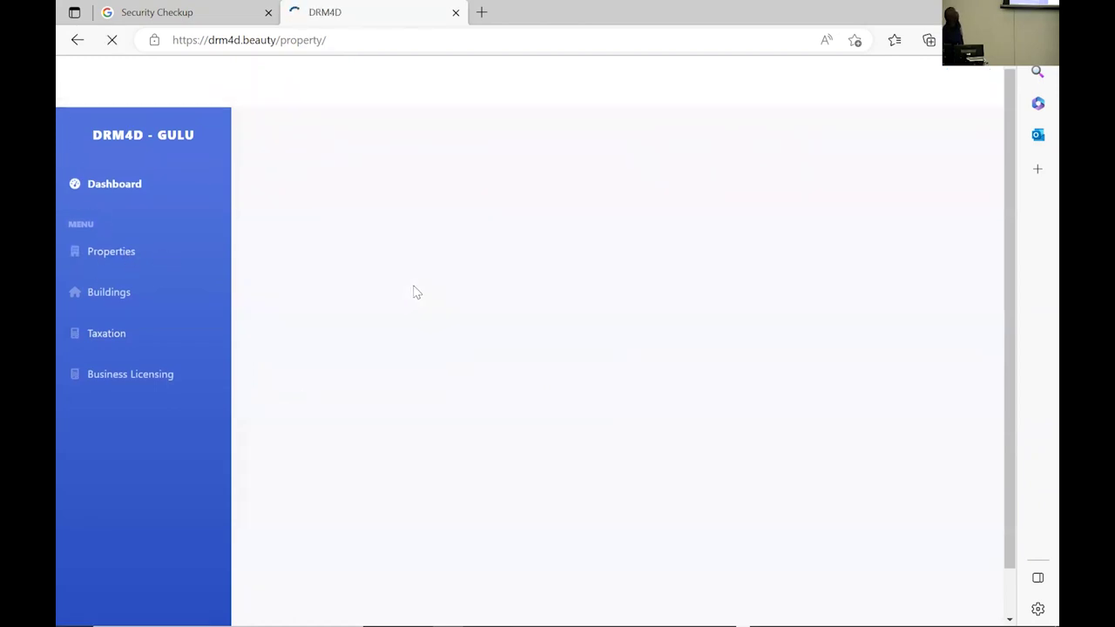
scroll(423, 336, "down", 3)
scroll(423, 336, "up", 3)
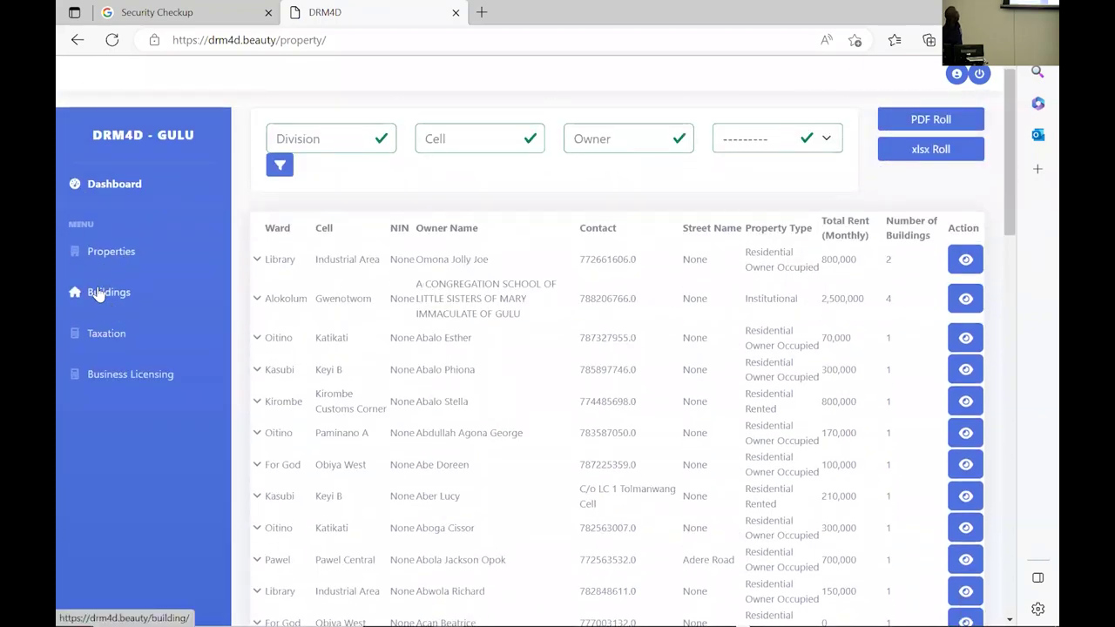
Step: Open the Buildings register and highlight building serials 1104788 and 1104789
left_click(110, 292)
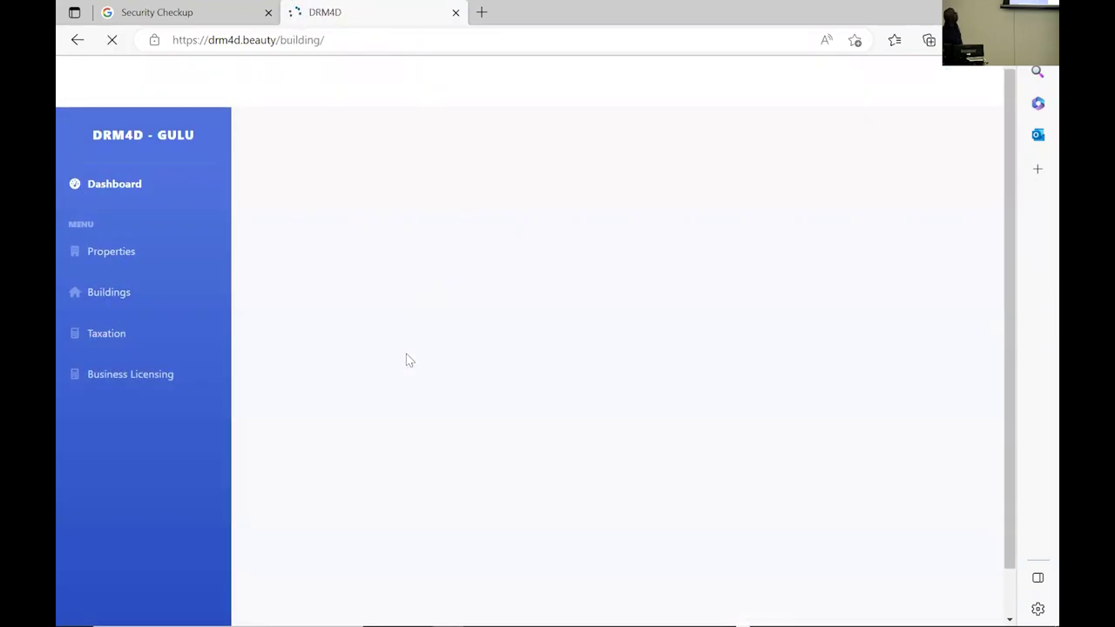
scroll(451, 370, "down", 1)
scroll(429, 344, "up", 1)
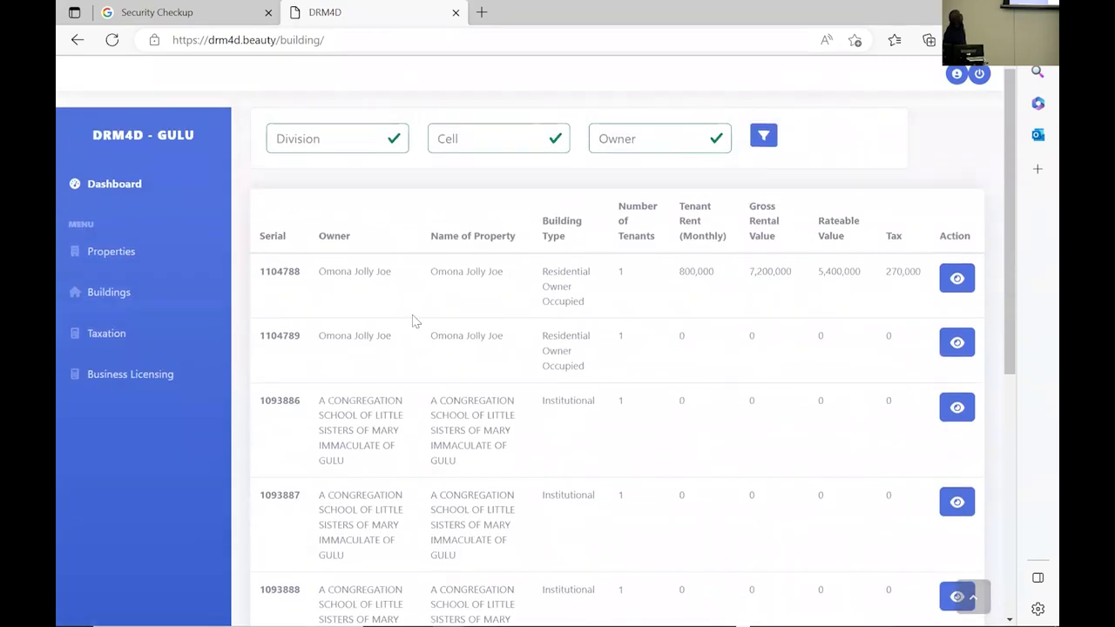
scroll(590, 294, "down", 1)
scroll(535, 287, "up", 1)
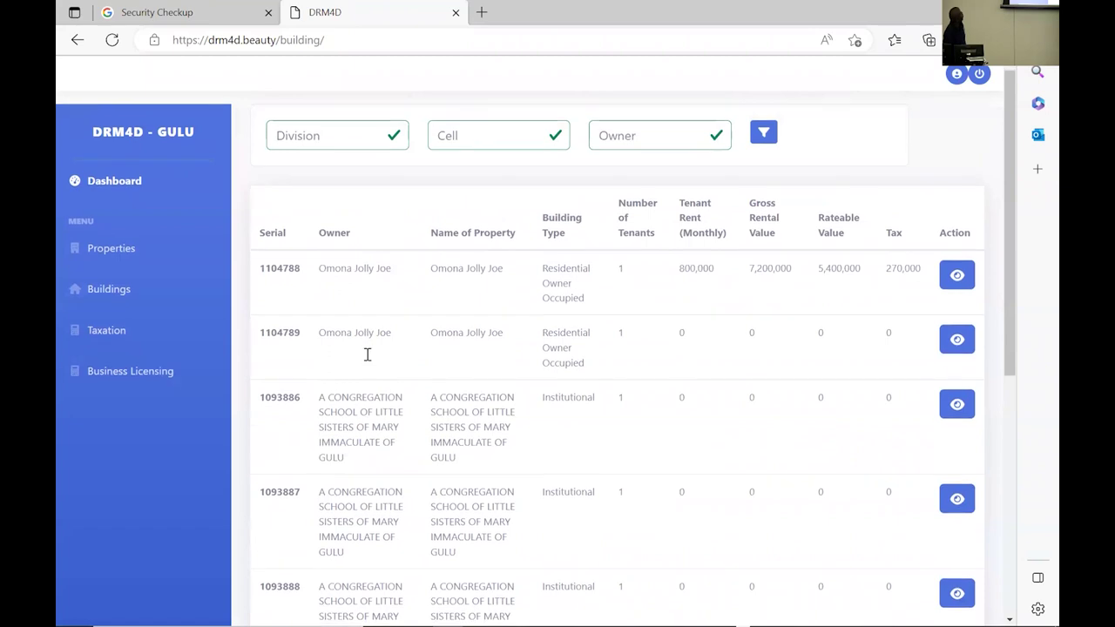
scroll(472, 361, "down", 3)
scroll(258, 253, "up", 3)
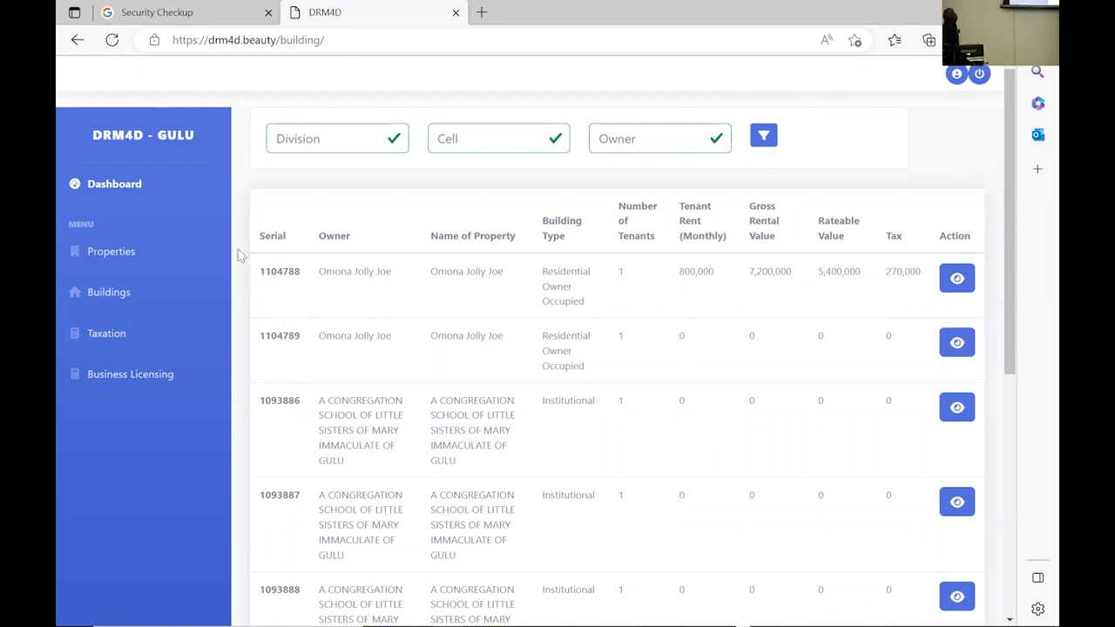
left_click_drag(260, 270, 300, 271)
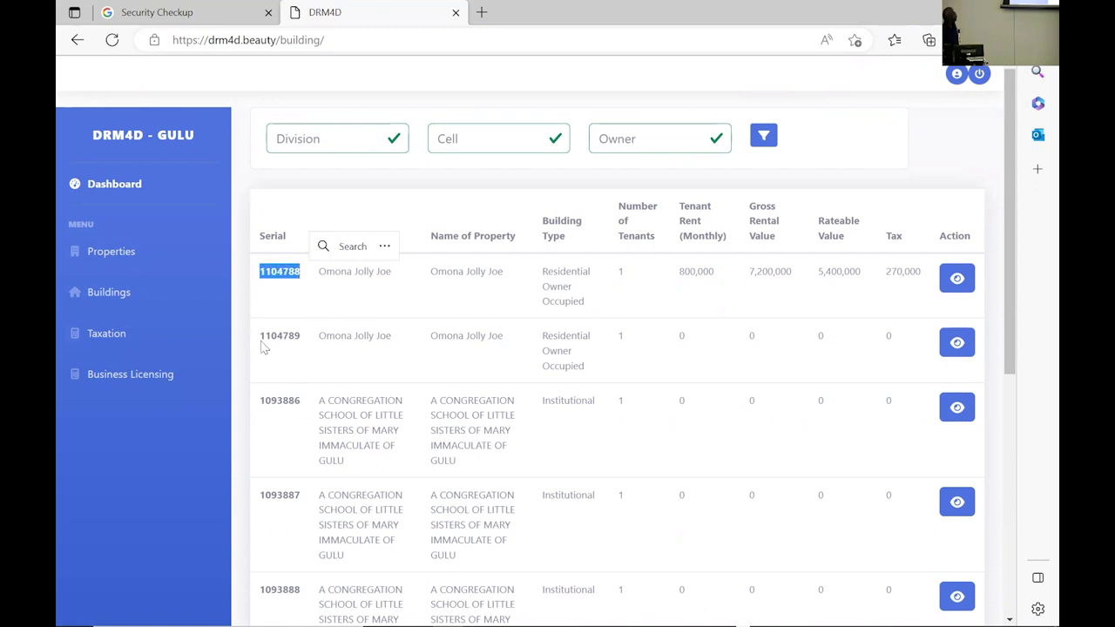
left_click_drag(261, 337, 301, 337)
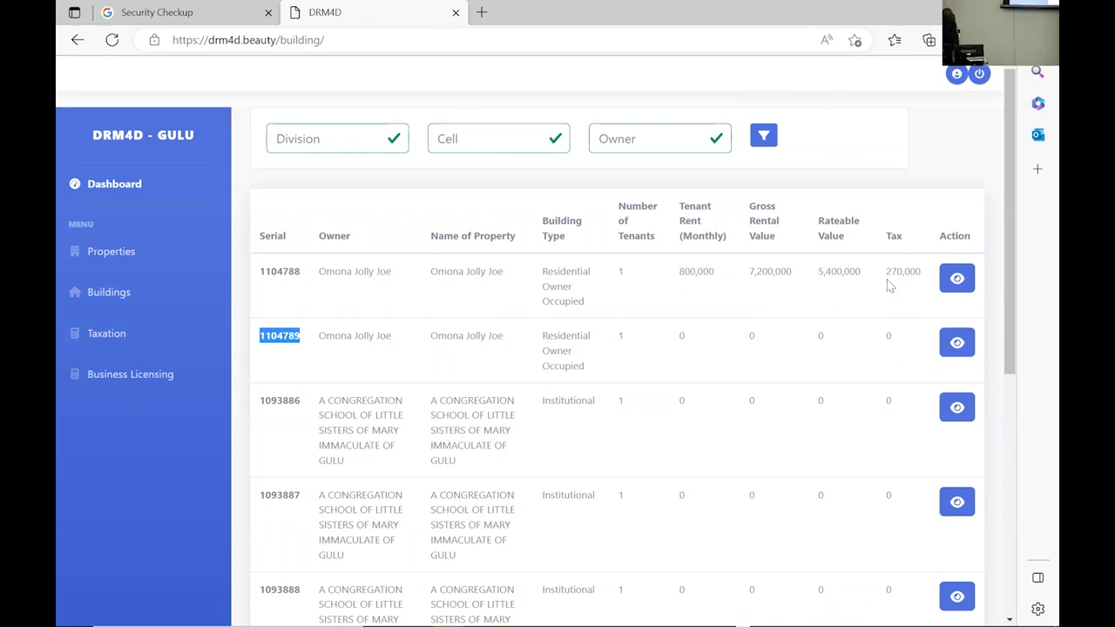
left_click(956, 277)
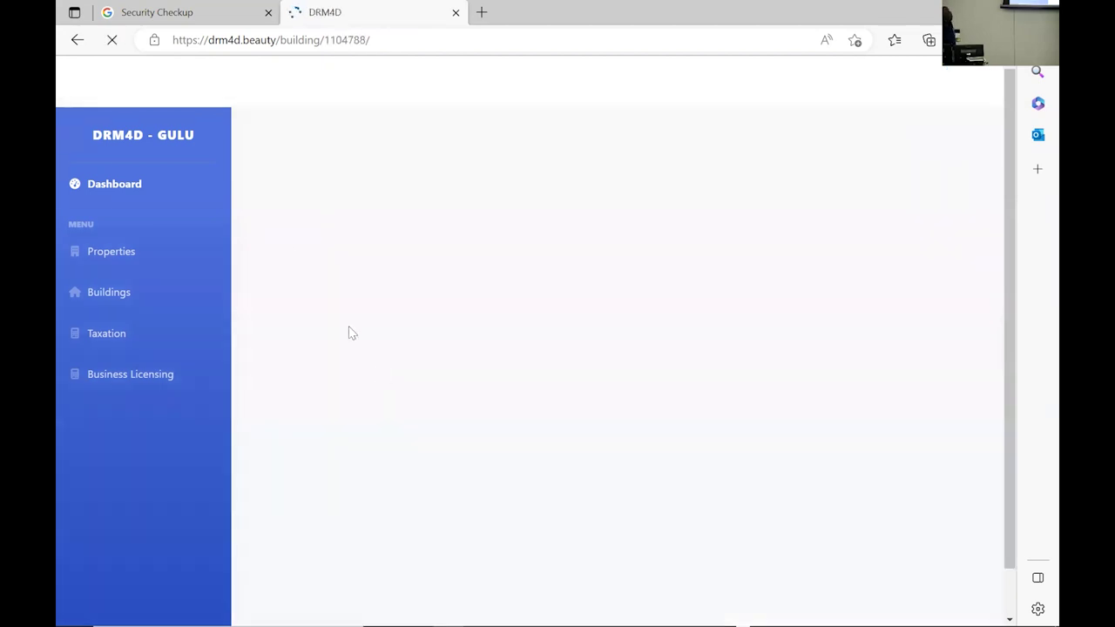
scroll(450, 448, "down", 3)
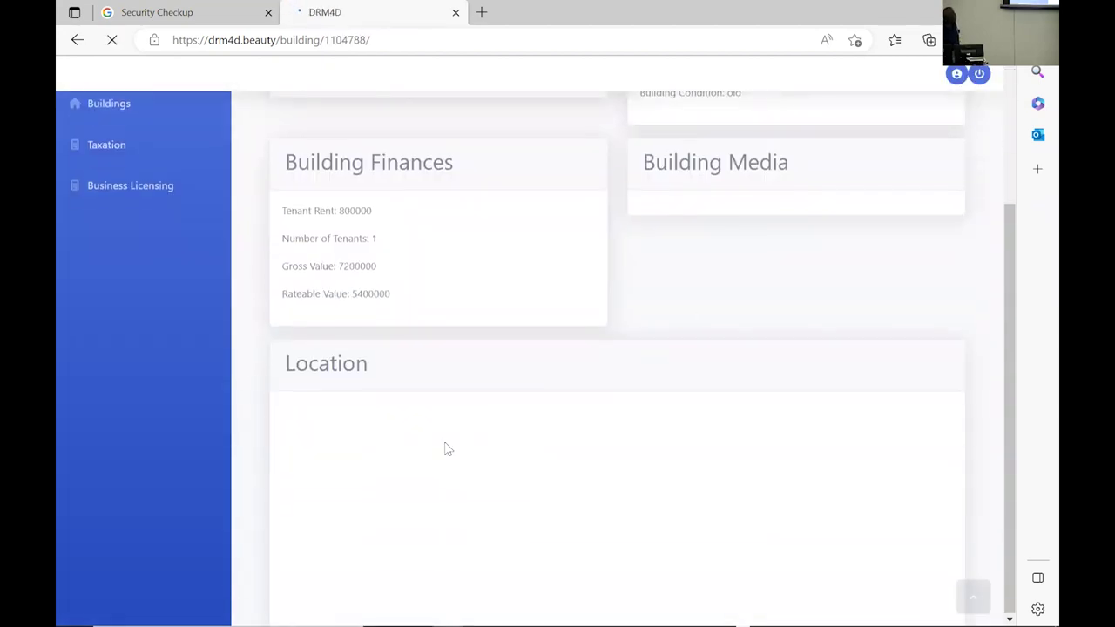
scroll(331, 423, "up", 3)
scroll(426, 410, "down", 3)
scroll(377, 420, "down", 1)
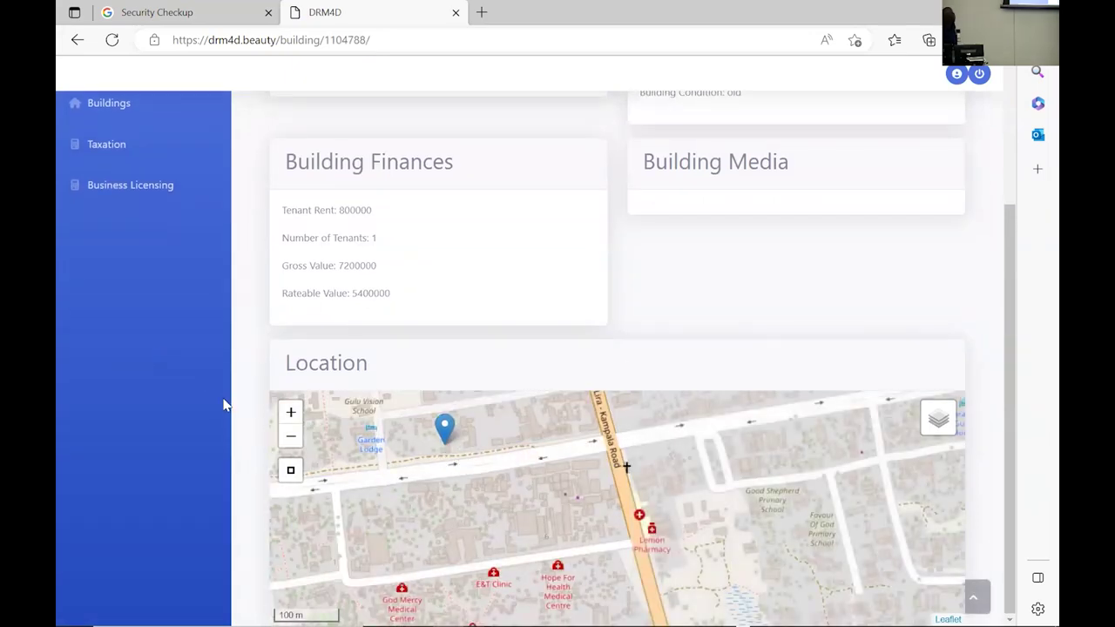
scroll(680, 311, "up", 3)
scroll(338, 203, "down", 1)
scroll(262, 279, "down", 1)
scroll(176, 354, "up", 2)
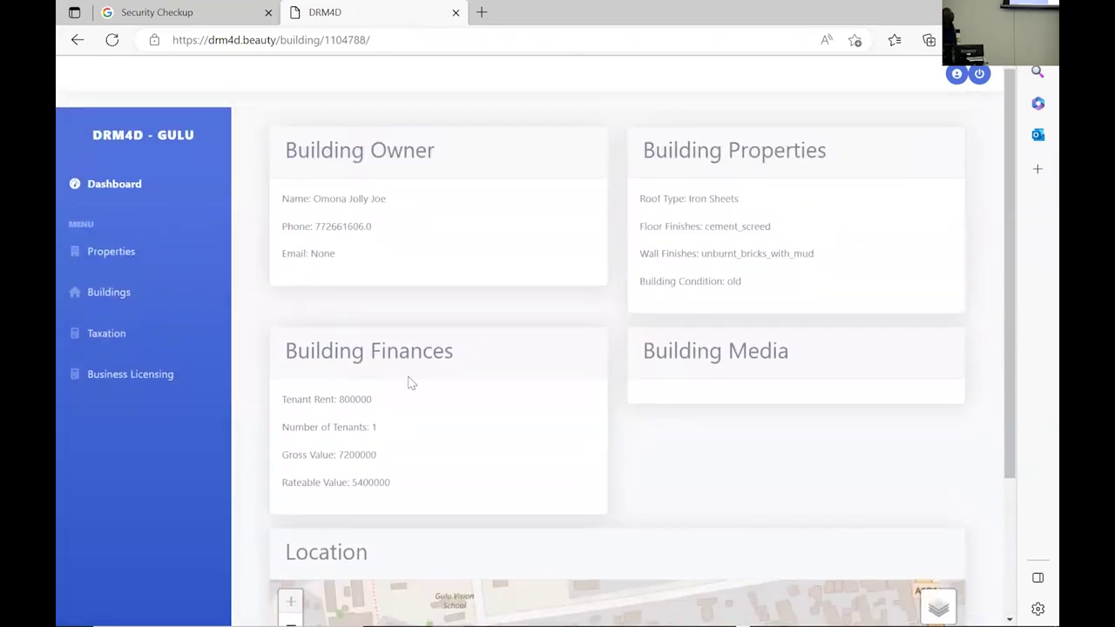
scroll(409, 383, "down", 1)
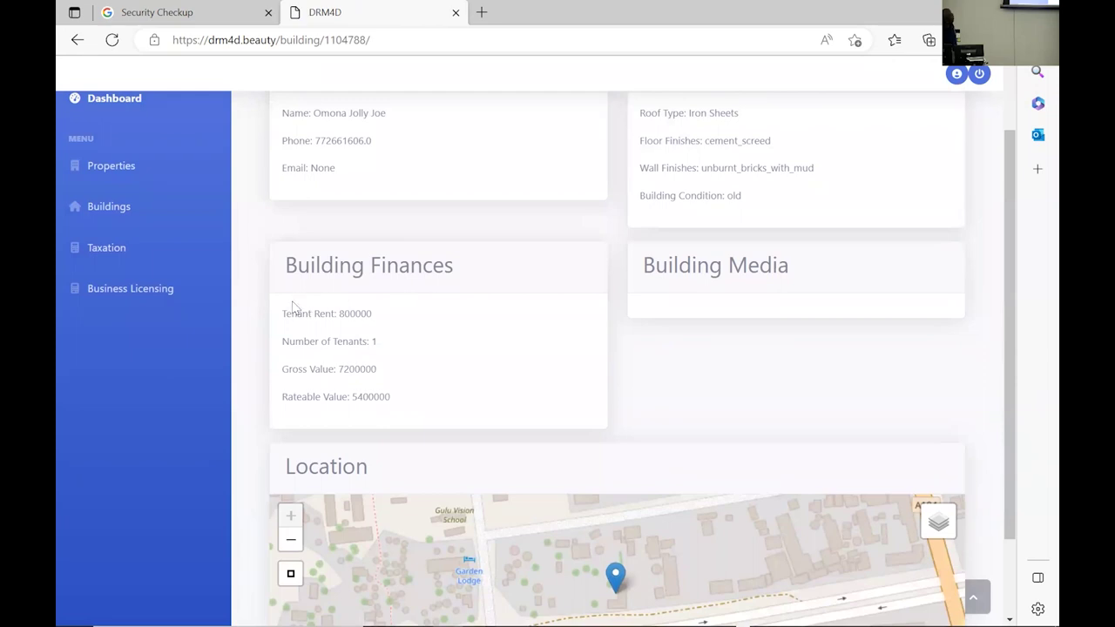
left_click_drag(385, 318, 258, 312)
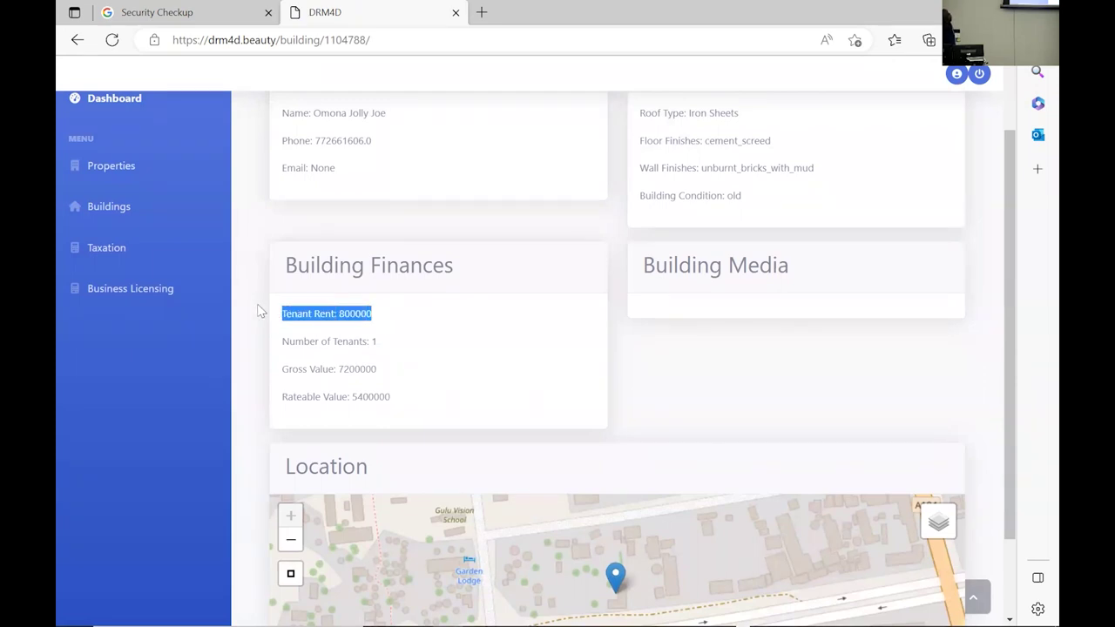
left_click(344, 336)
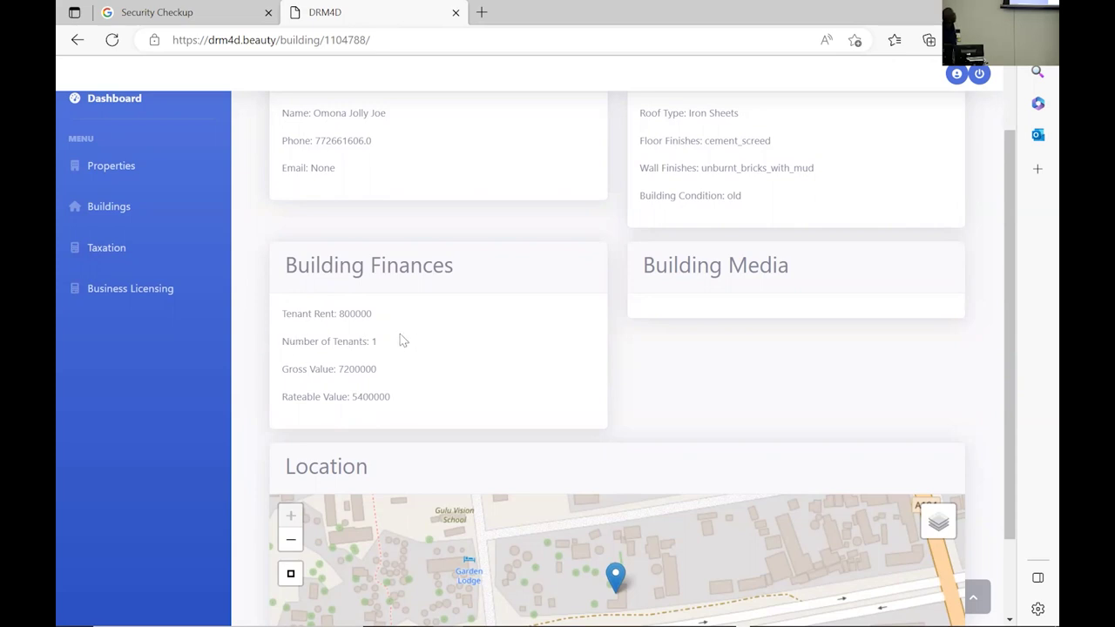
left_click_drag(285, 368, 363, 369)
left_click(366, 396)
left_click_drag(401, 397, 296, 397)
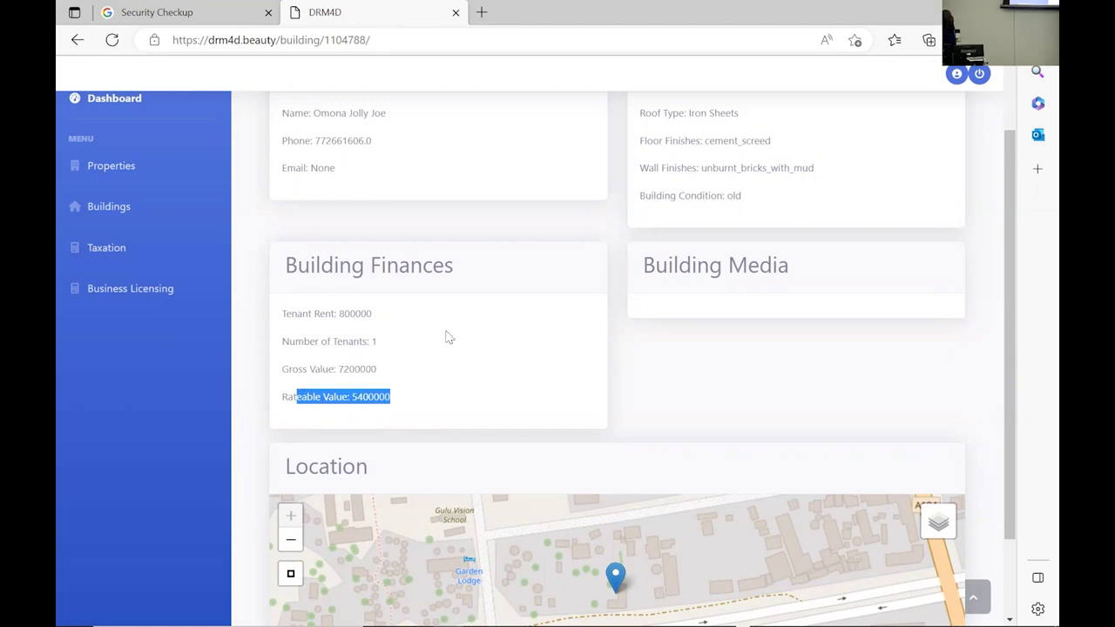
scroll(447, 336, "up", 1)
scroll(348, 461, "down", 1)
scroll(261, 409, "up", 1)
scroll(348, 388, "down", 2)
scroll(262, 366, "up", 2)
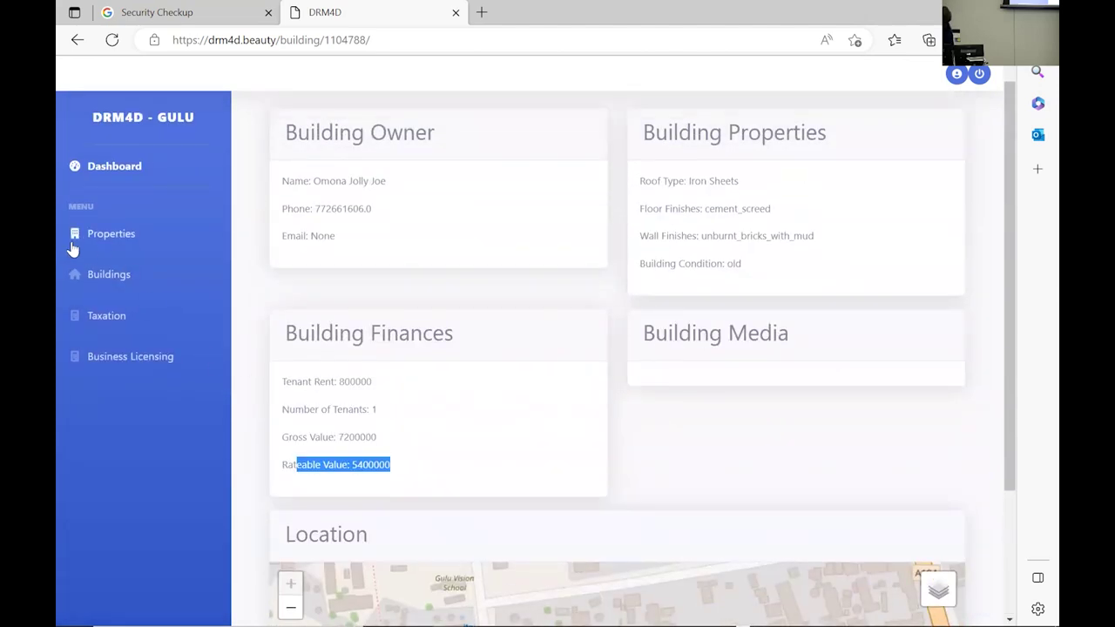
Step: Leave building 1104788 for the Buildings list, then open the Properties register and scroll its table
left_click(95, 276)
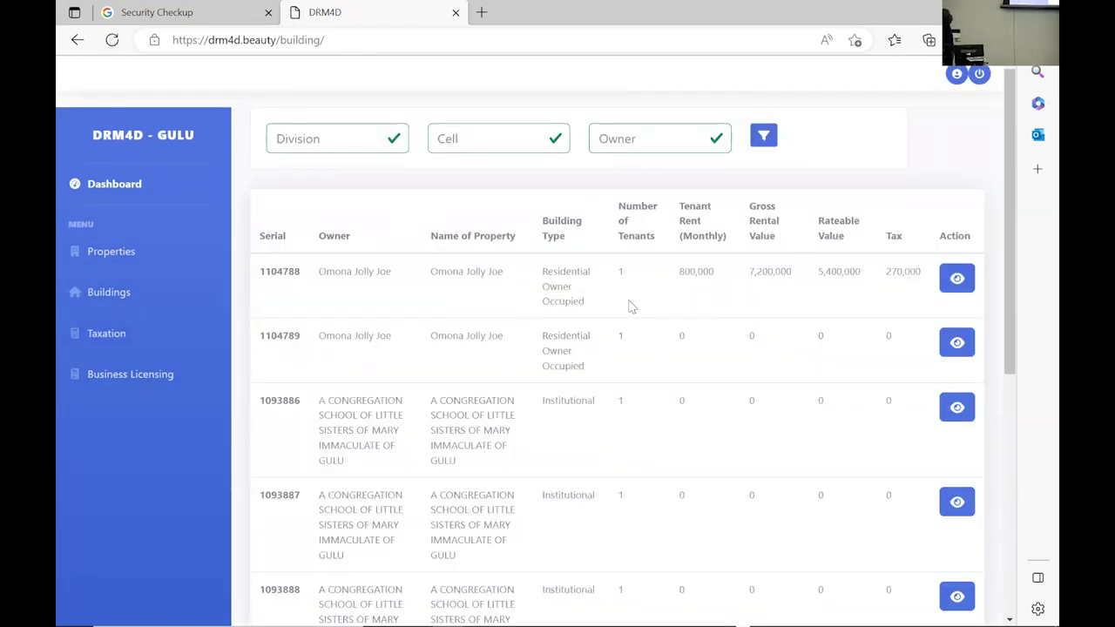
left_click(102, 254)
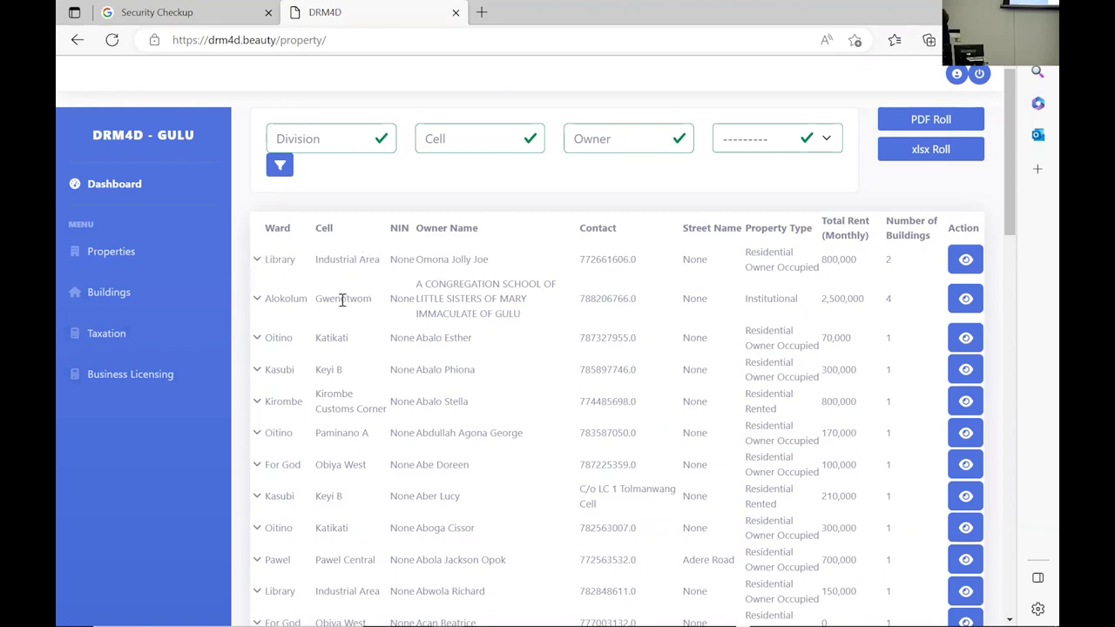
scroll(341, 488, "down", 20)
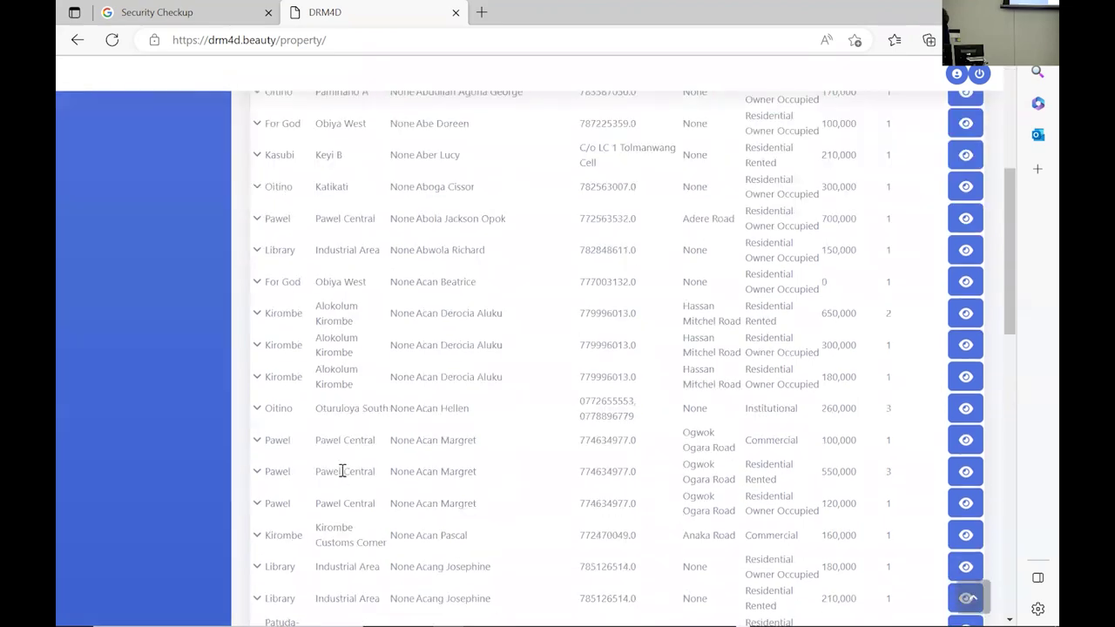
scroll(74, 203, "up", 20)
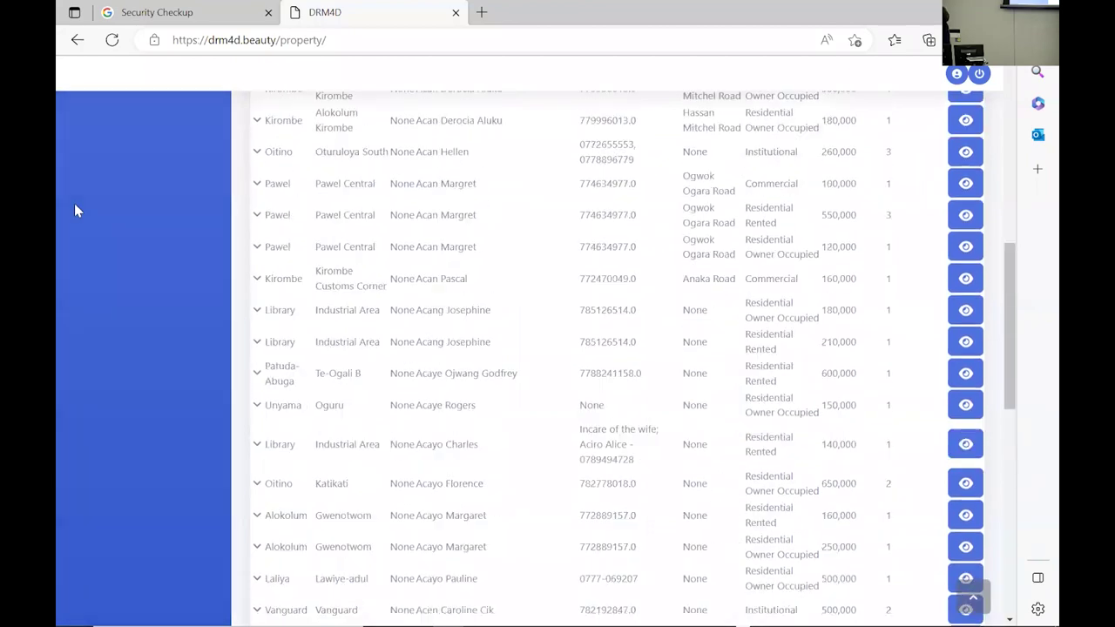
Step: Return to the Buildings register and review serials, rents, rateable values and tax
left_click(87, 294)
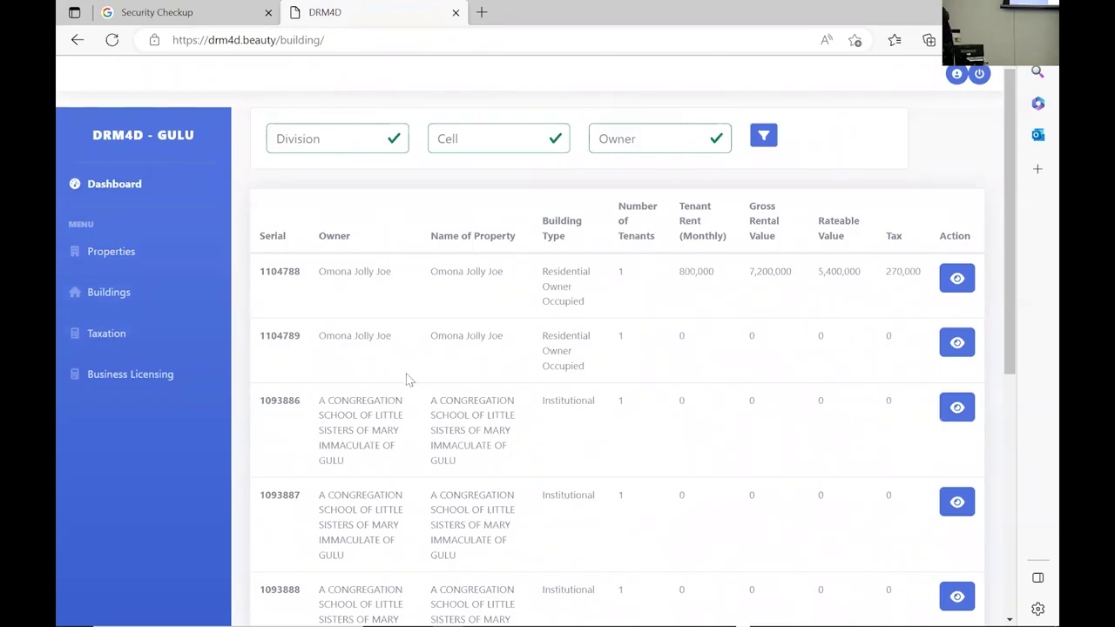
scroll(406, 378, "down", 5)
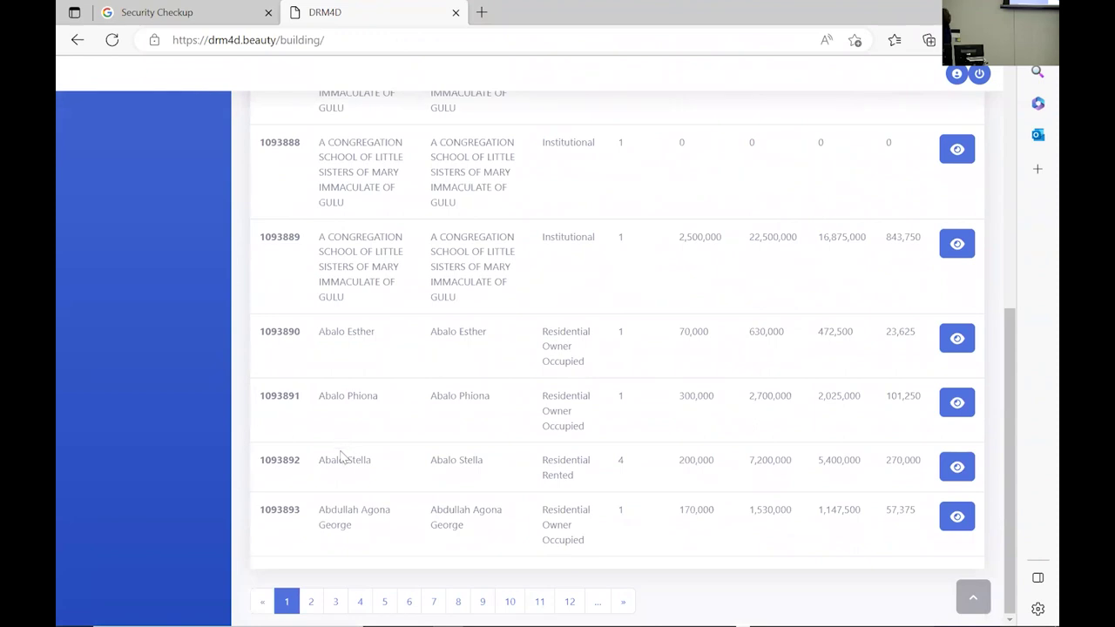
scroll(313, 297, "up", 3)
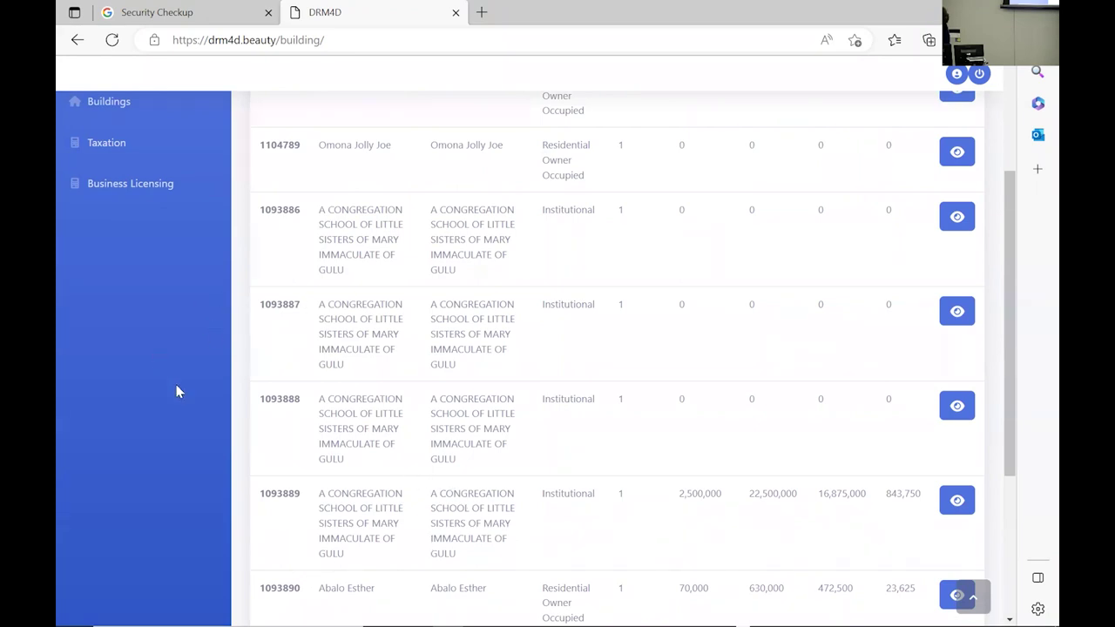
scroll(319, 391, "up", 1)
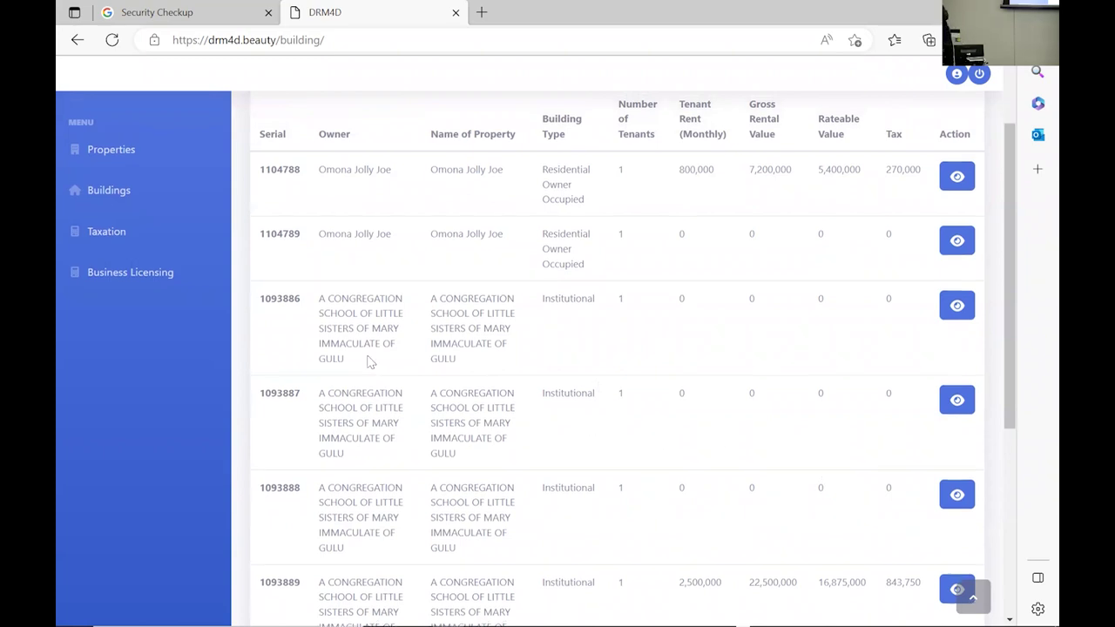
scroll(348, 331, "up", 2)
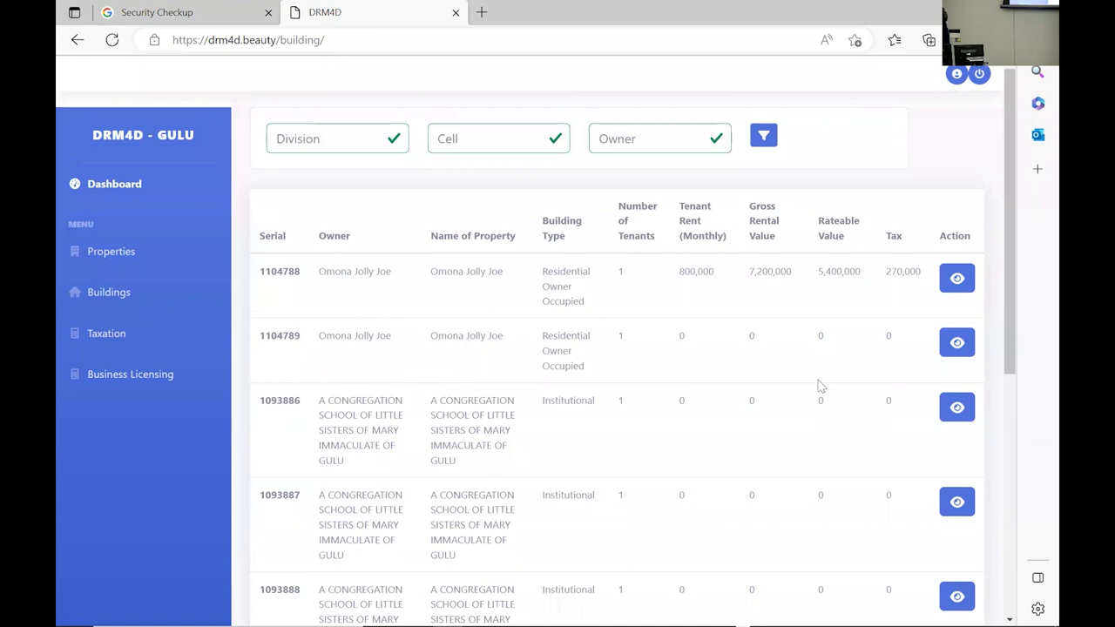
Step: Open building 1104789's details (condemned, rent 0, rateable value 0) and check its location map
left_click(944, 349)
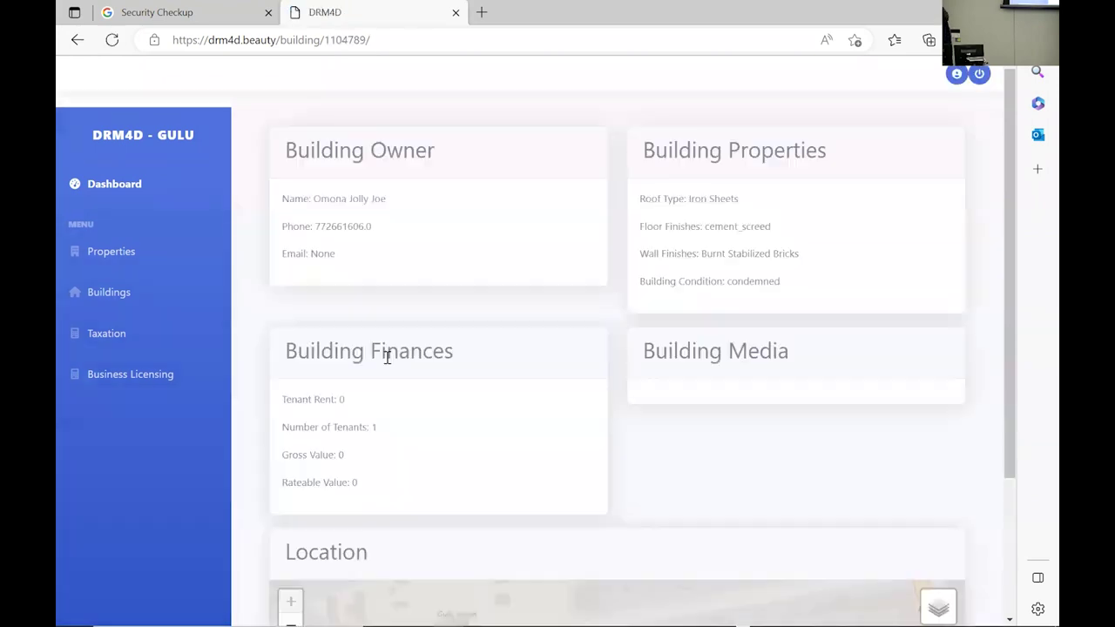
scroll(391, 368, "down", 3)
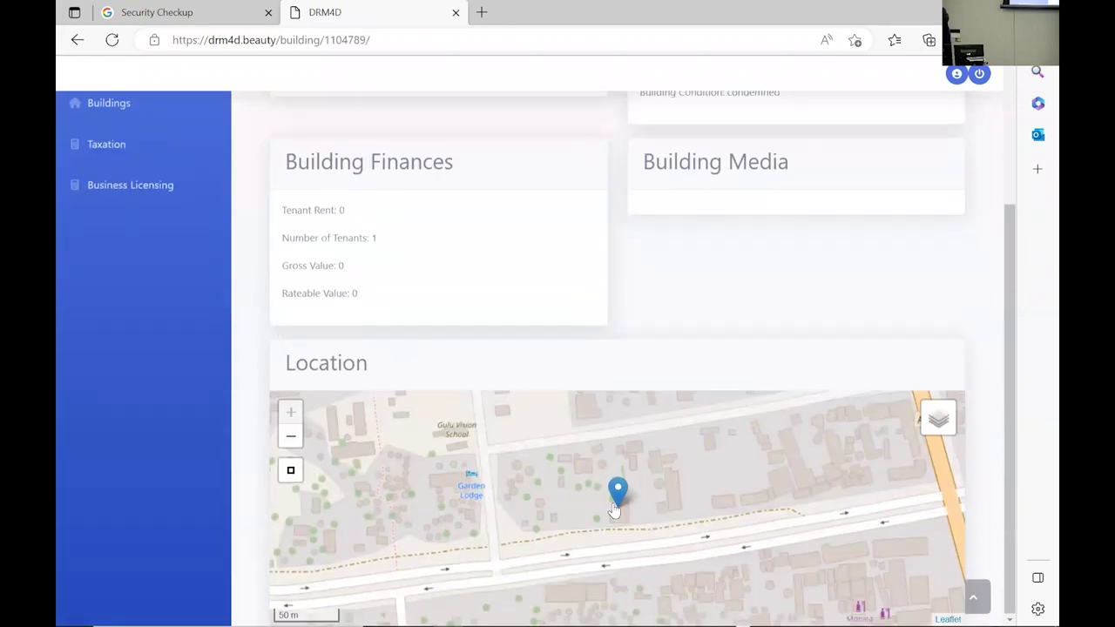
scroll(612, 497, "up", 2)
scroll(612, 496, "down", 2)
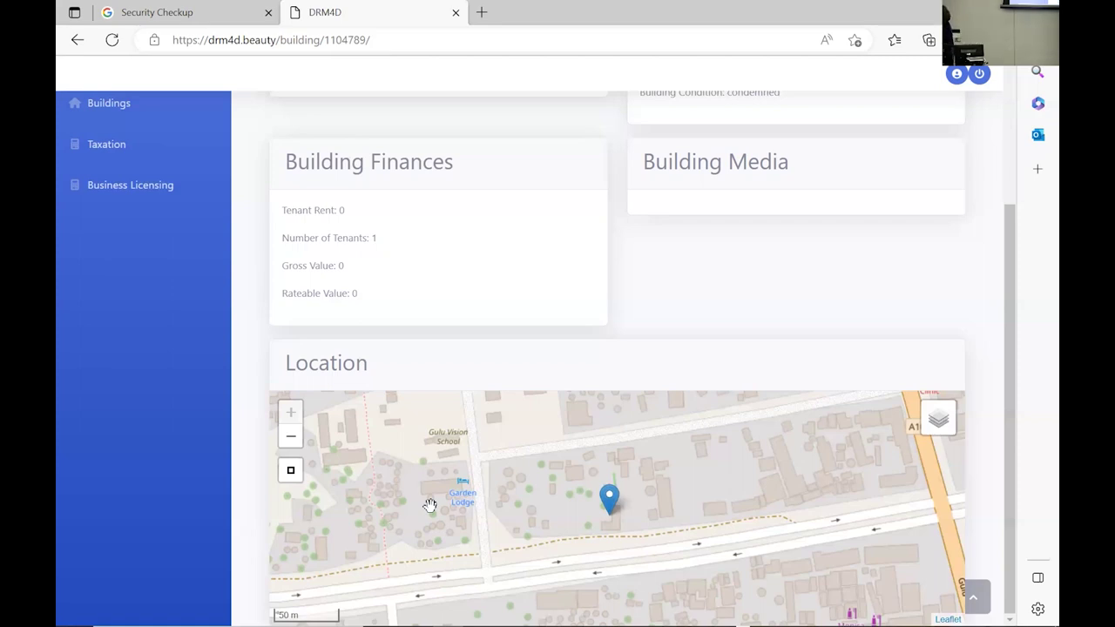
scroll(319, 339, "up", 3)
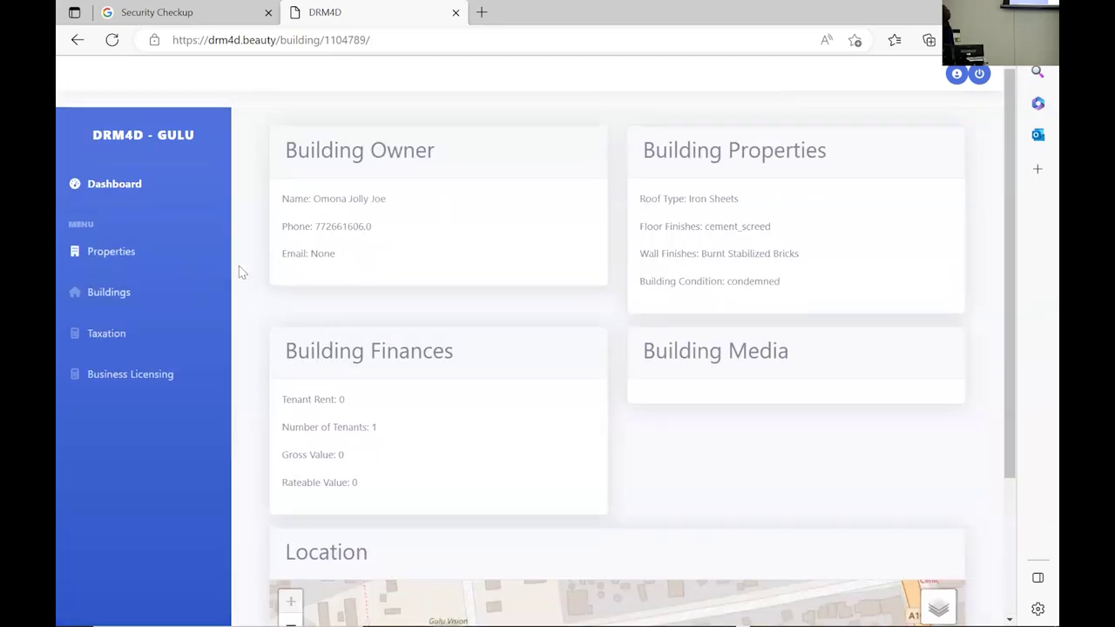
Step: Open the Taxation page, focus the Division search field, and scroll down to the result buildings
left_click(98, 338)
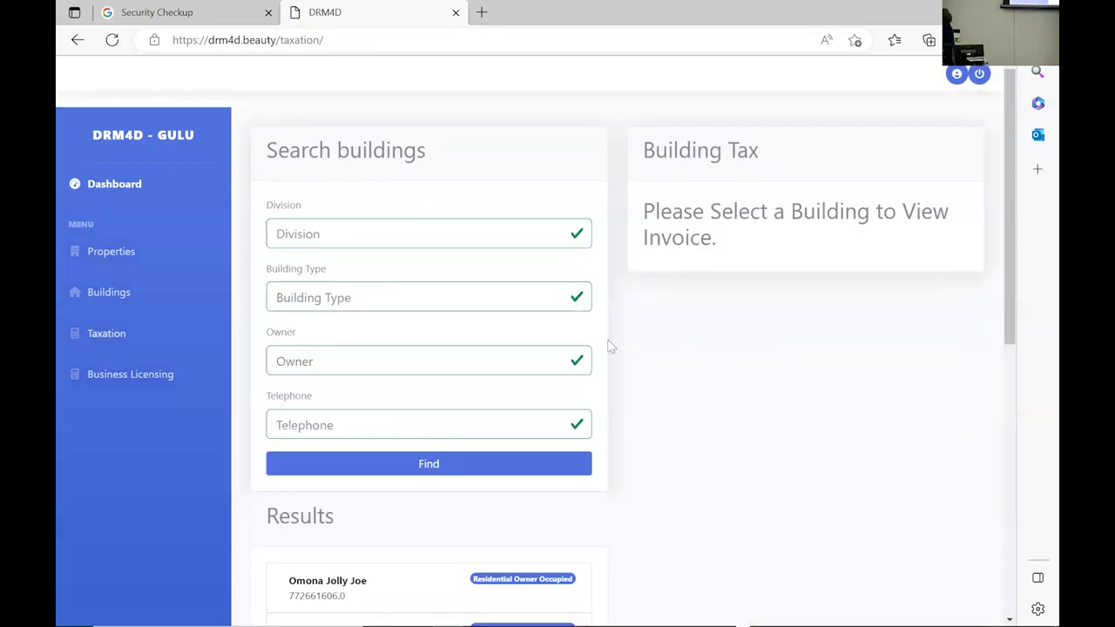
scroll(685, 359, "down", 1)
scroll(687, 360, "down", 7)
scroll(691, 365, "up", 8)
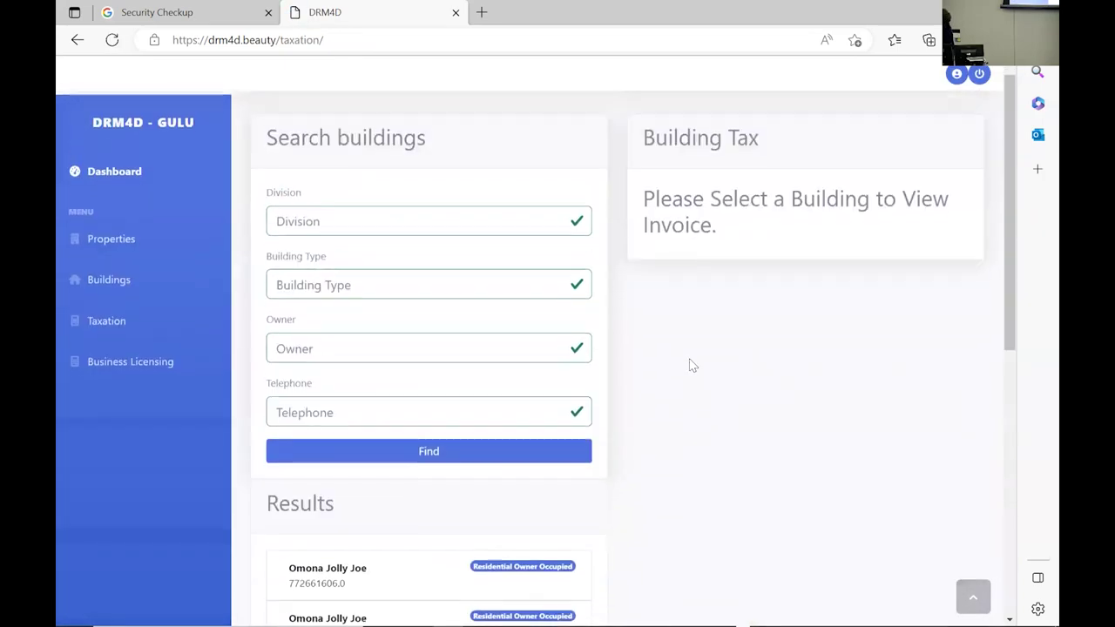
left_click(361, 233)
scroll(374, 305, "down", 4)
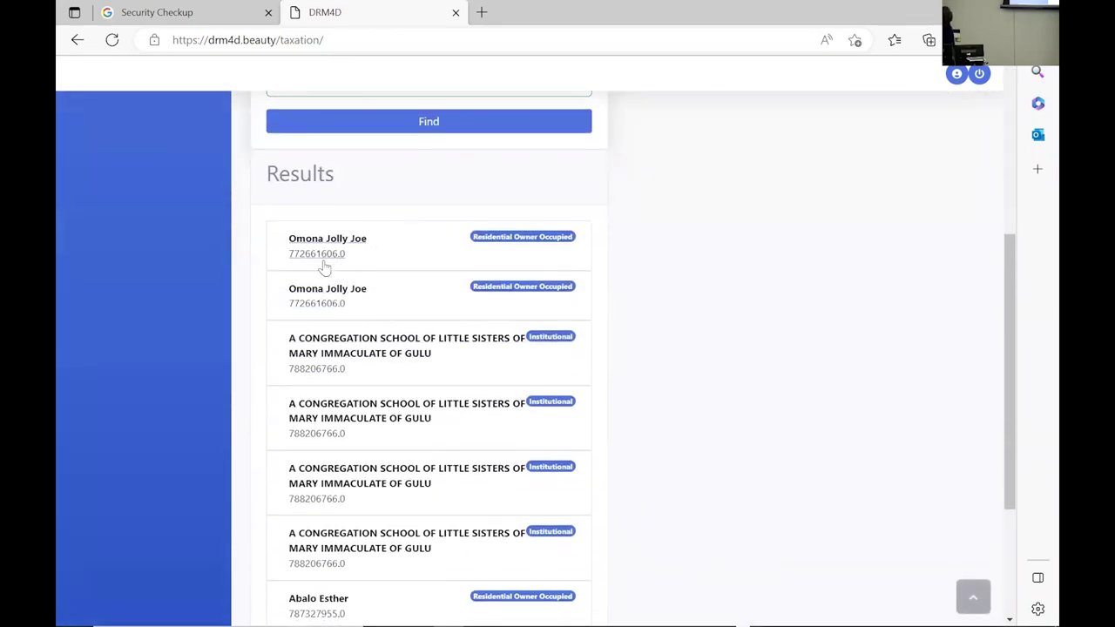
scroll(340, 229, "up", 3)
scroll(410, 356, "down", 4)
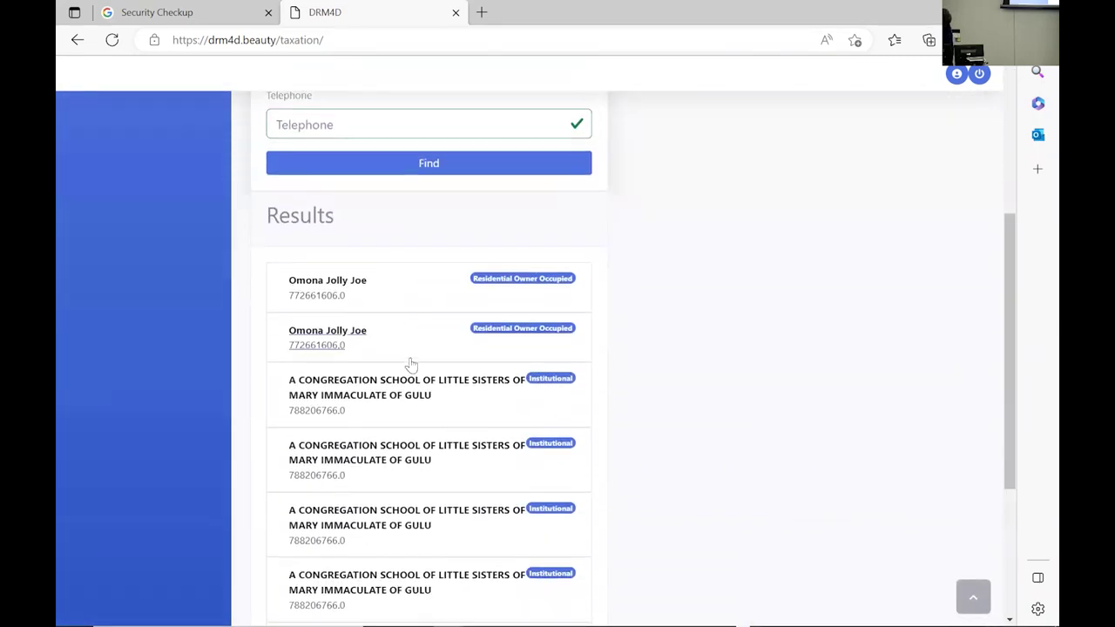
Step: Open the congregation school building's tax record and scroll through its tax details and front photo
left_click(371, 394)
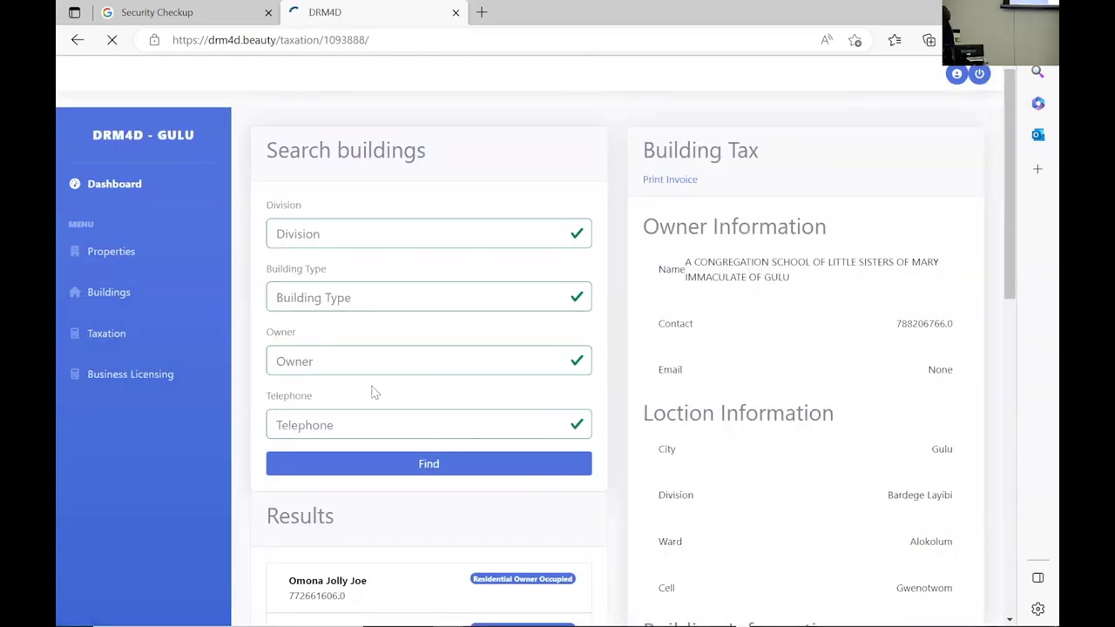
scroll(696, 386, "down", 1)
scroll(734, 322, "up", 1)
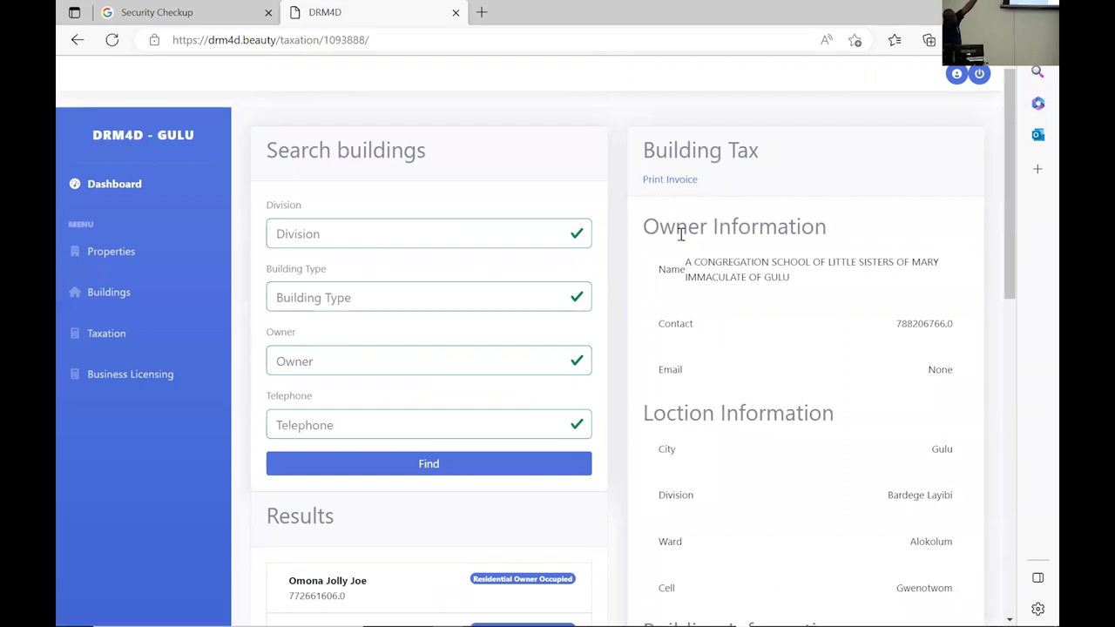
scroll(623, 372, "down", 2)
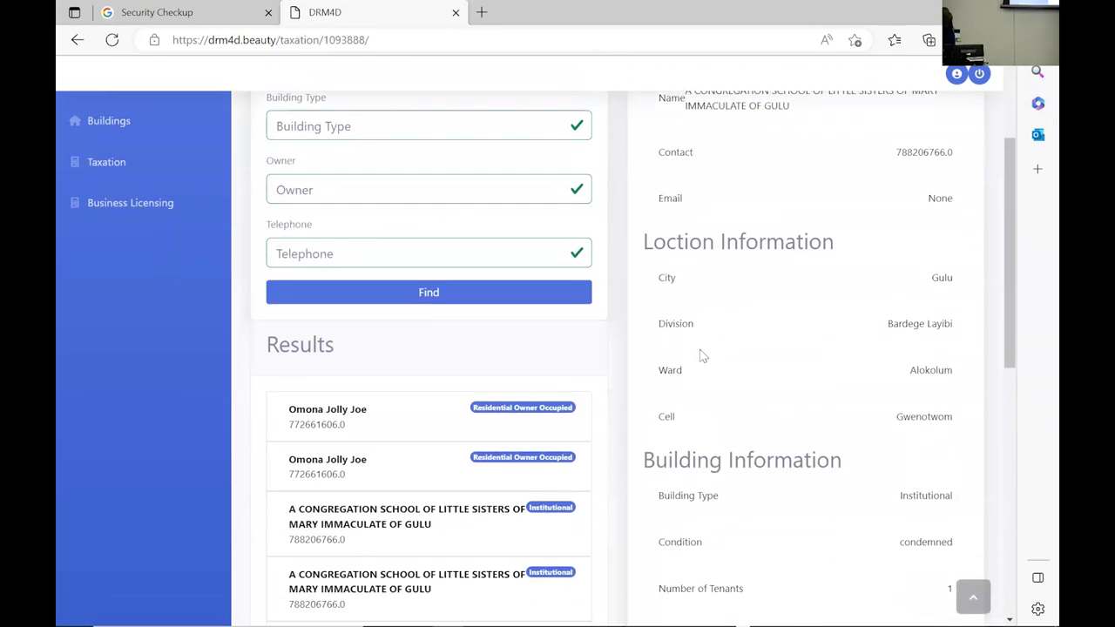
scroll(701, 357, "down", 2)
scroll(773, 312, "down", 1)
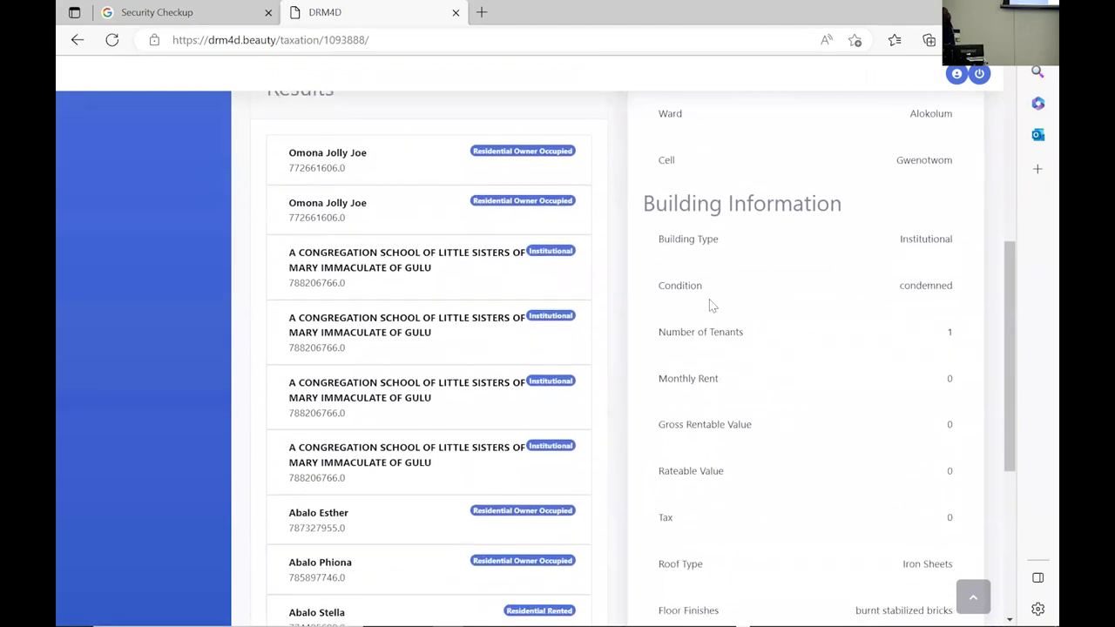
scroll(709, 304, "down", 1)
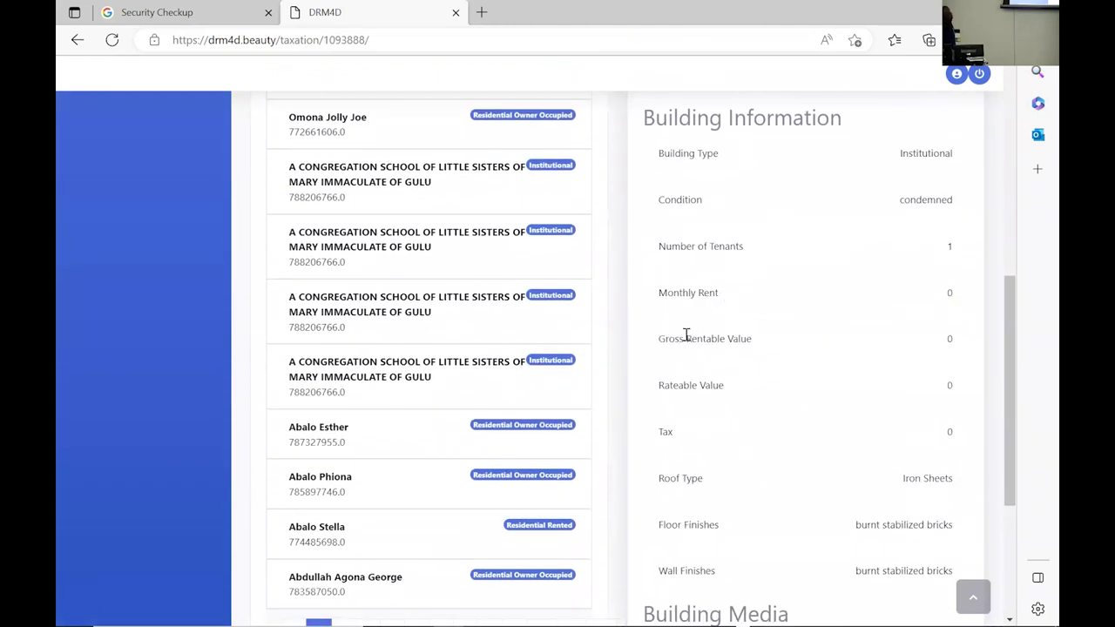
scroll(697, 313, "down", 1)
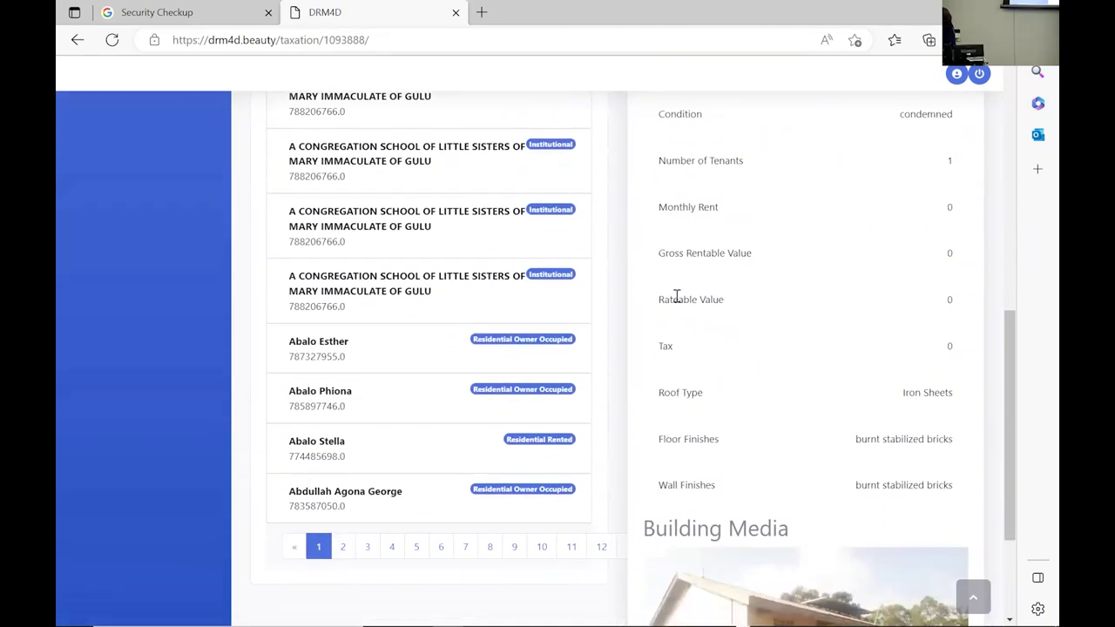
scroll(694, 336, "down", 1)
scroll(689, 332, "down", 1)
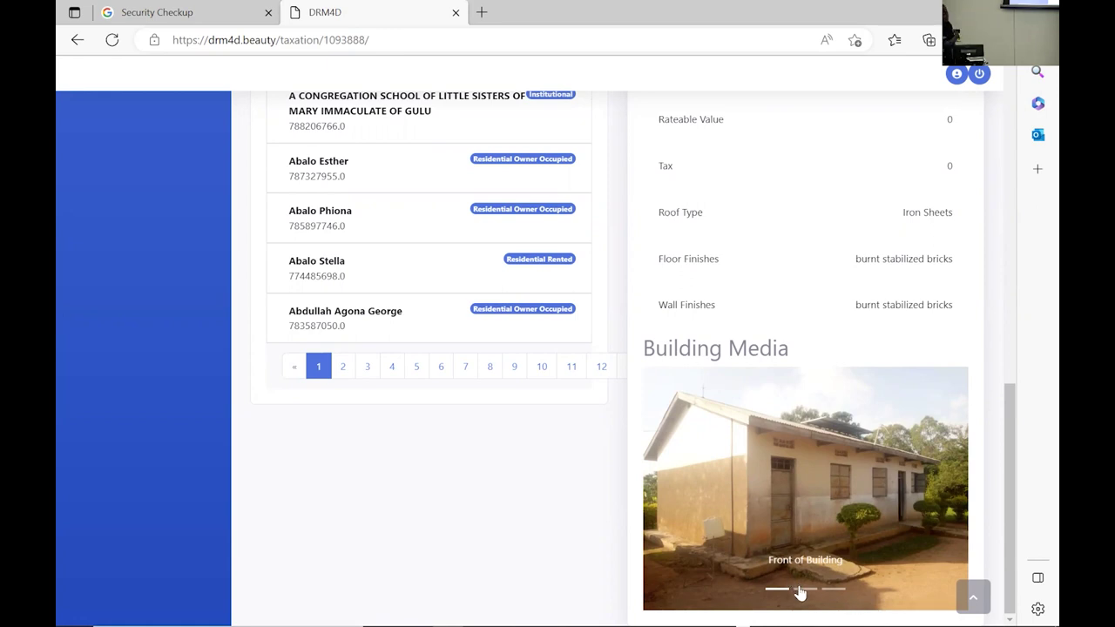
Step: Move to page 2 of the building results
scroll(798, 522, "up", 2)
scroll(797, 478, "down", 2)
scroll(339, 356, "up", 3)
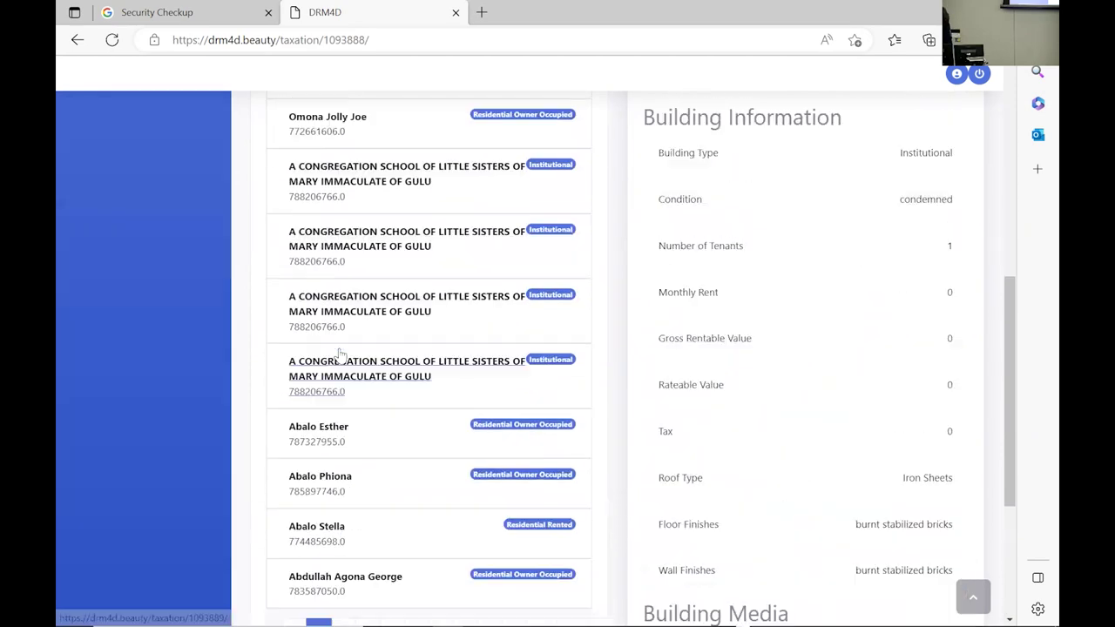
scroll(740, 460, "down", 3)
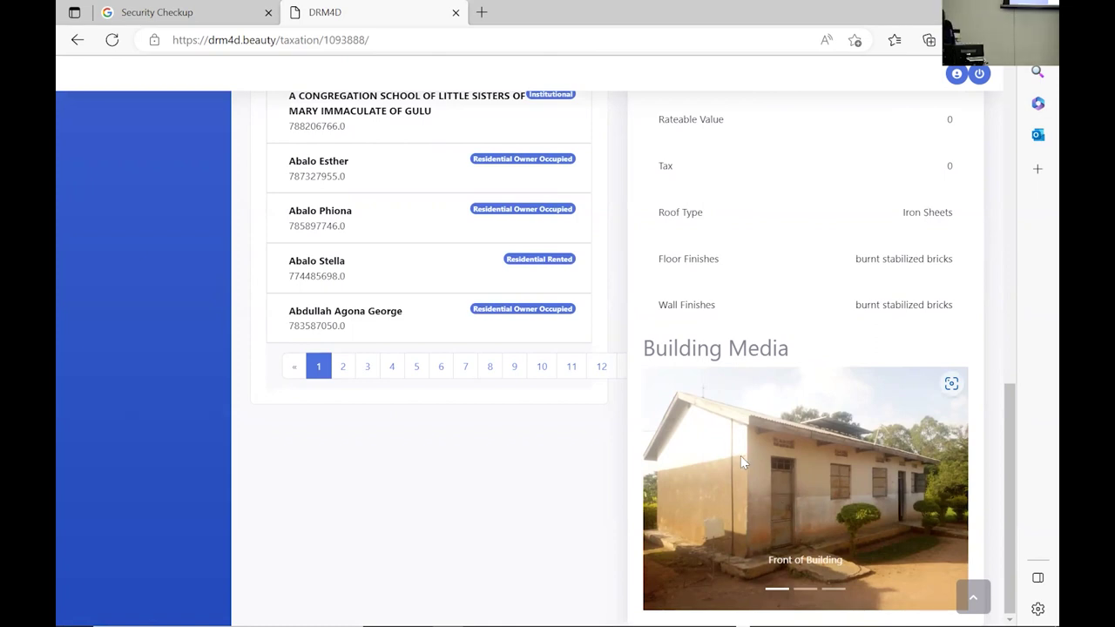
scroll(465, 351, "up", 1)
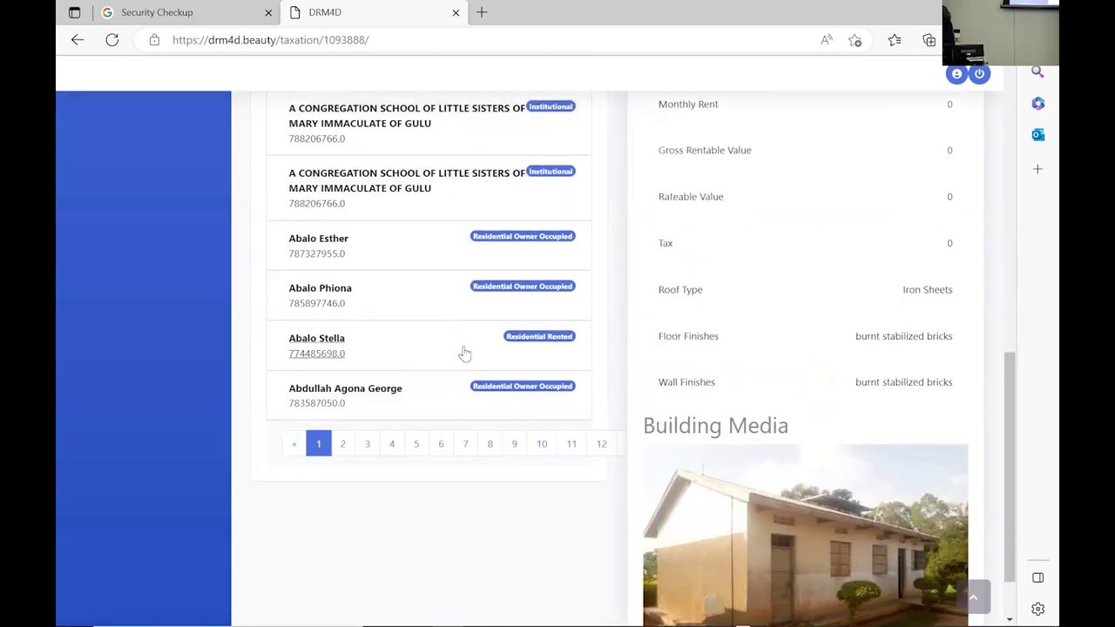
left_click(353, 453)
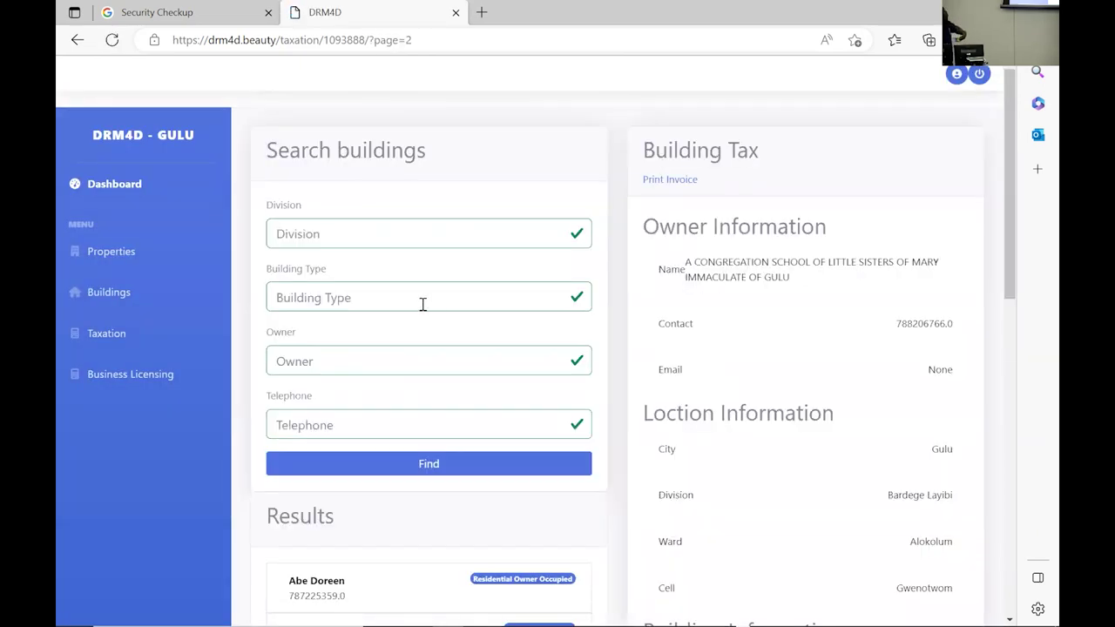
Step: On results page 2, open the tax record of a Residential Owner Occupied building in Library ward
scroll(523, 367, "down", 2)
scroll(523, 367, "down", 7)
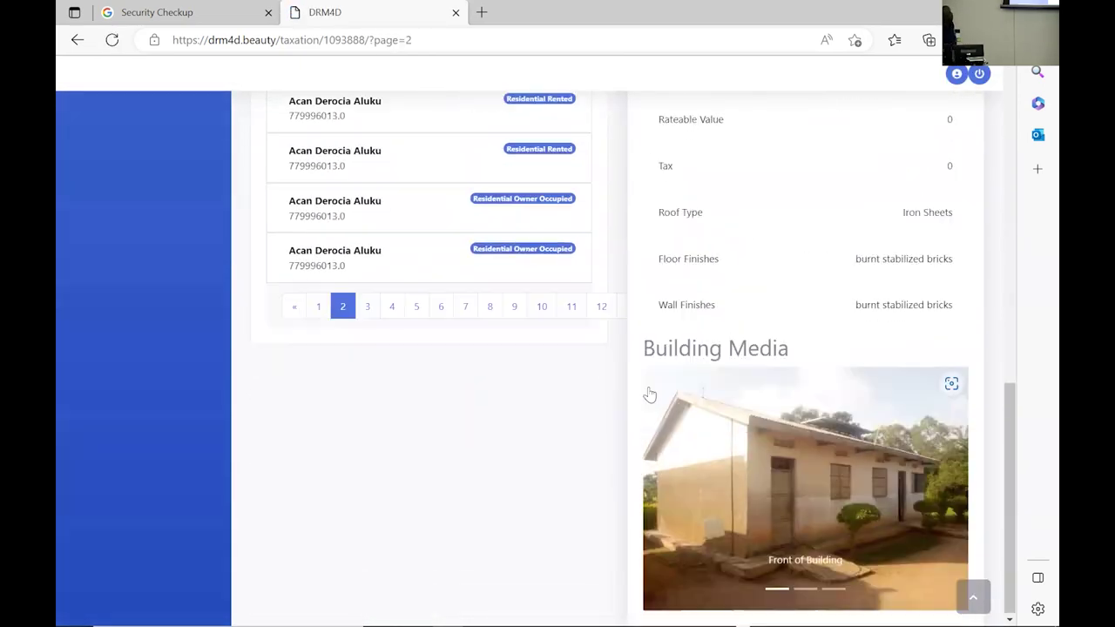
scroll(514, 380, "up", 6)
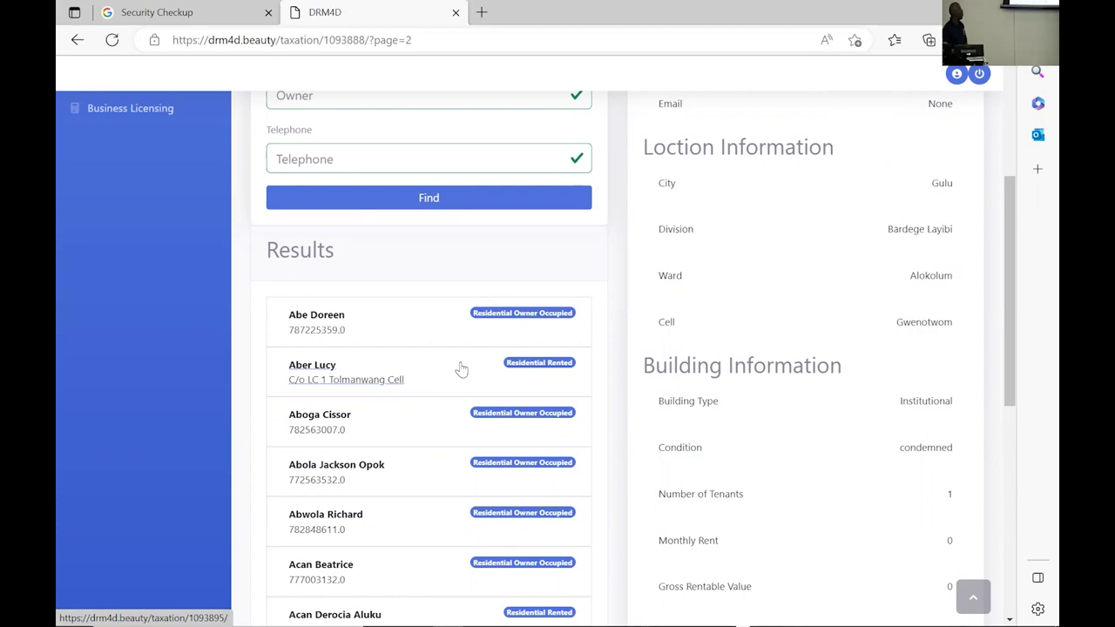
scroll(383, 444, "down", 2)
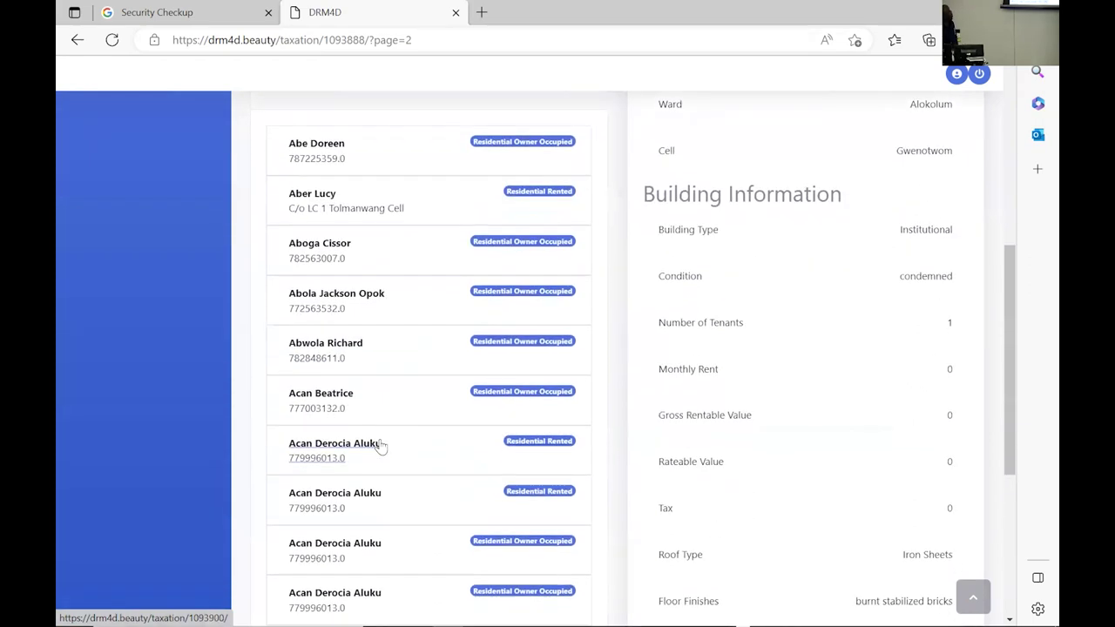
left_click(398, 360)
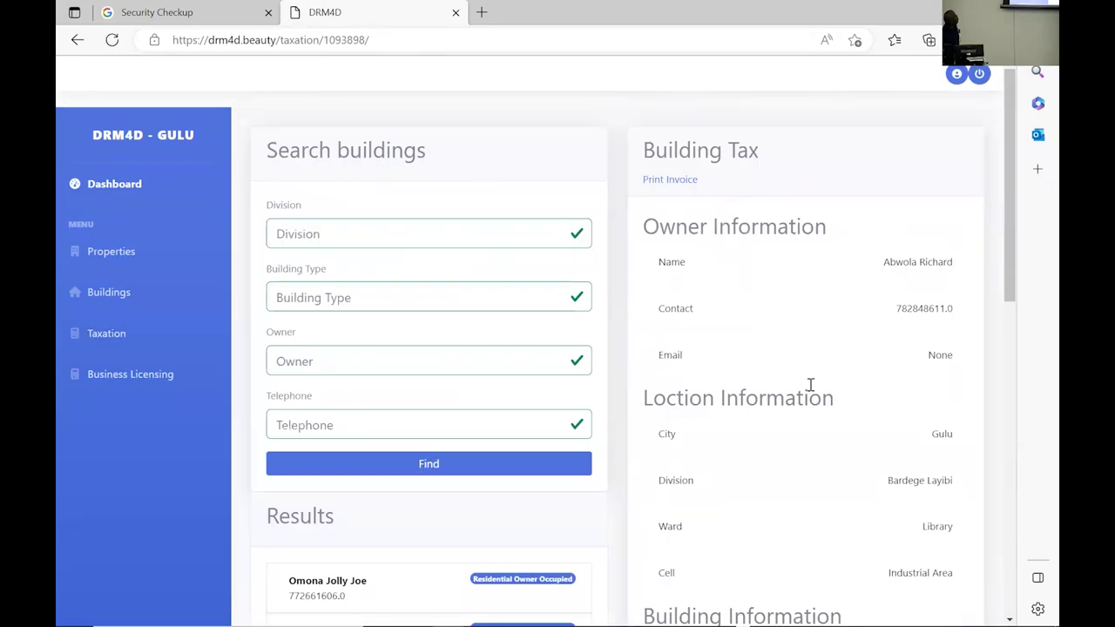
Step: Review the building's rateable value of 1,012,500 and tax of 50,625, then go to Business Licensing
scroll(810, 384, "down", 8)
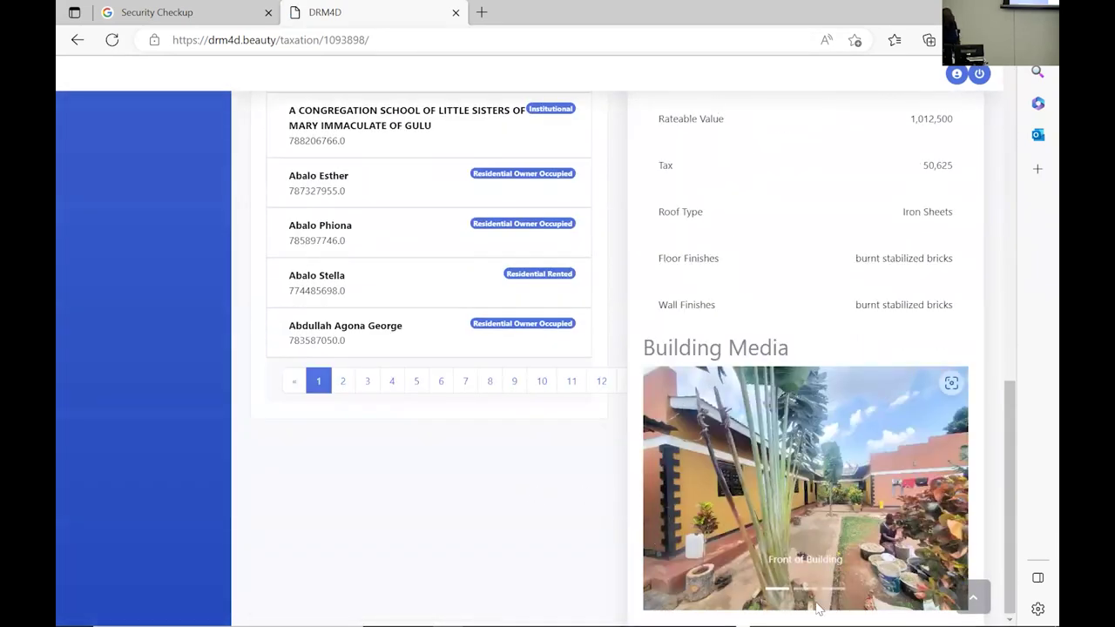
scroll(194, 394, "up", 10)
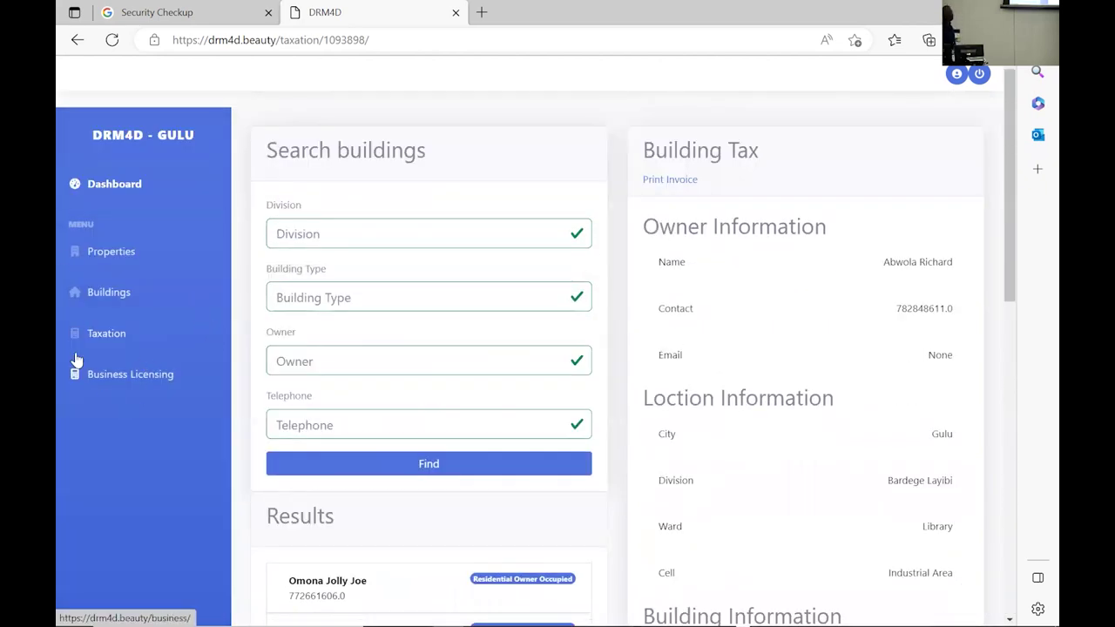
left_click(126, 380)
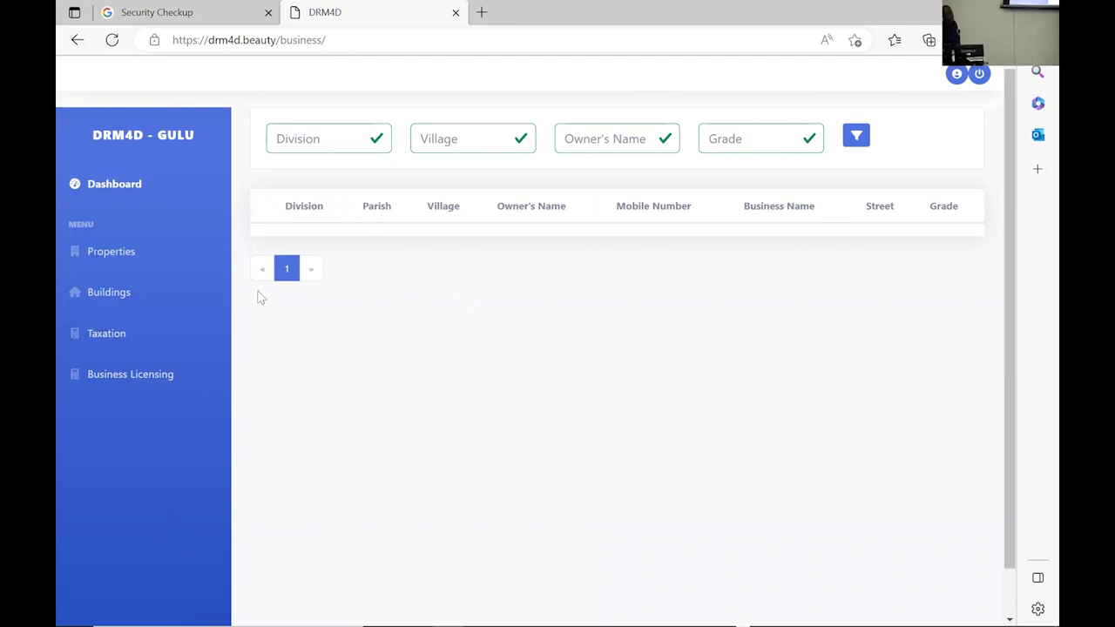
Step: Show the Masaka dashboard (2 divisions, 27,668 buildings) and dismiss the save-password prompt
left_click(109, 184)
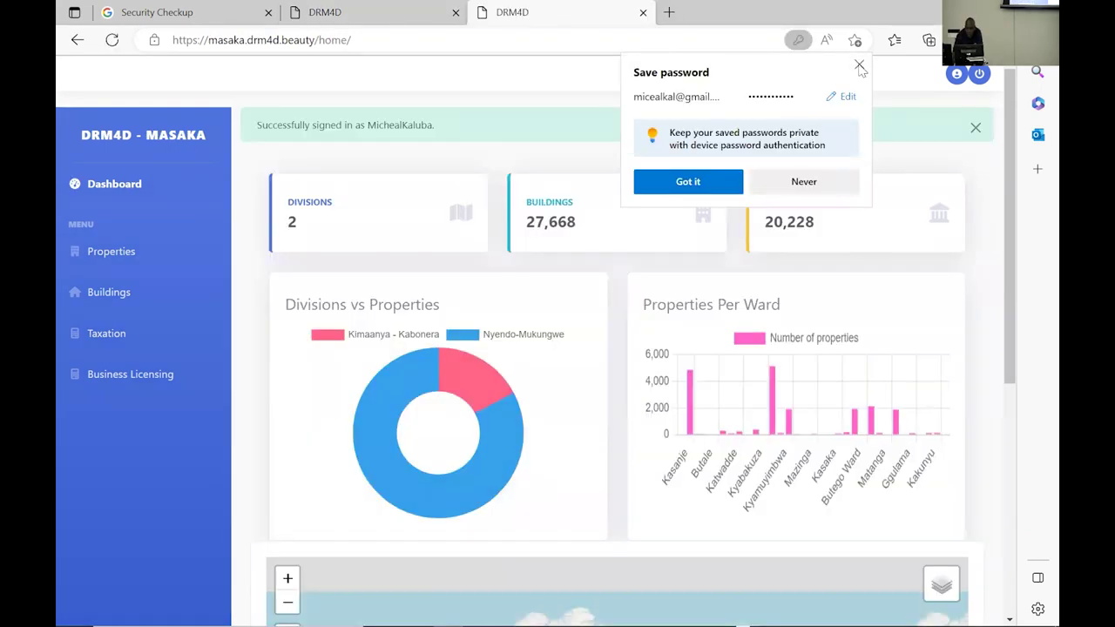
left_click(859, 66)
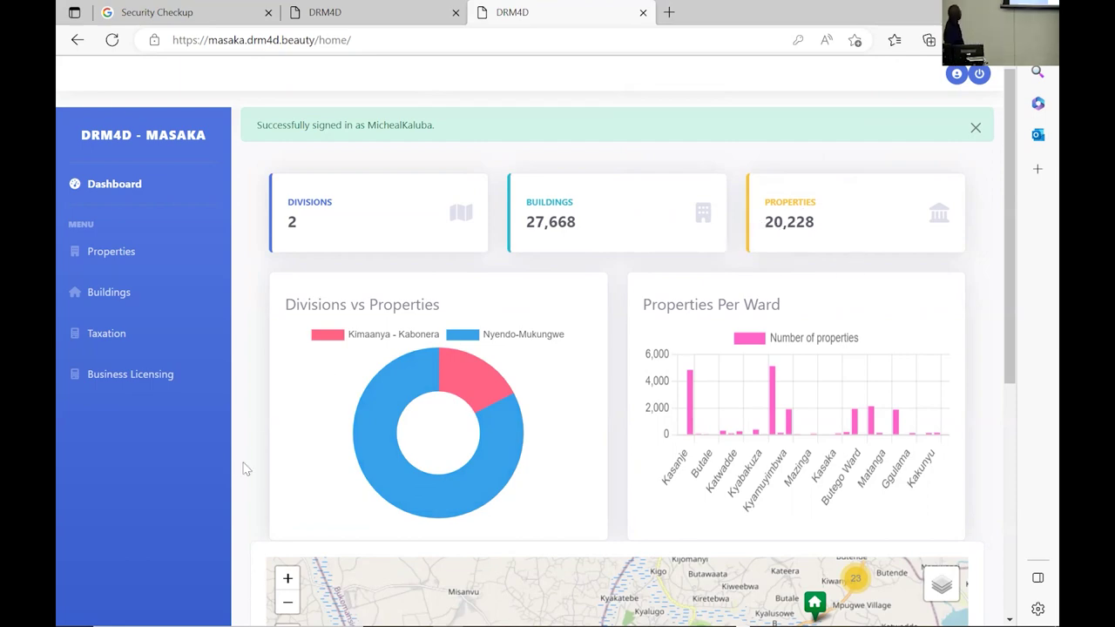
Step: On the Masaka property map, select the green house marker and open property 223236's details
scroll(326, 424, "down", 2)
scroll(311, 427, "down", 3)
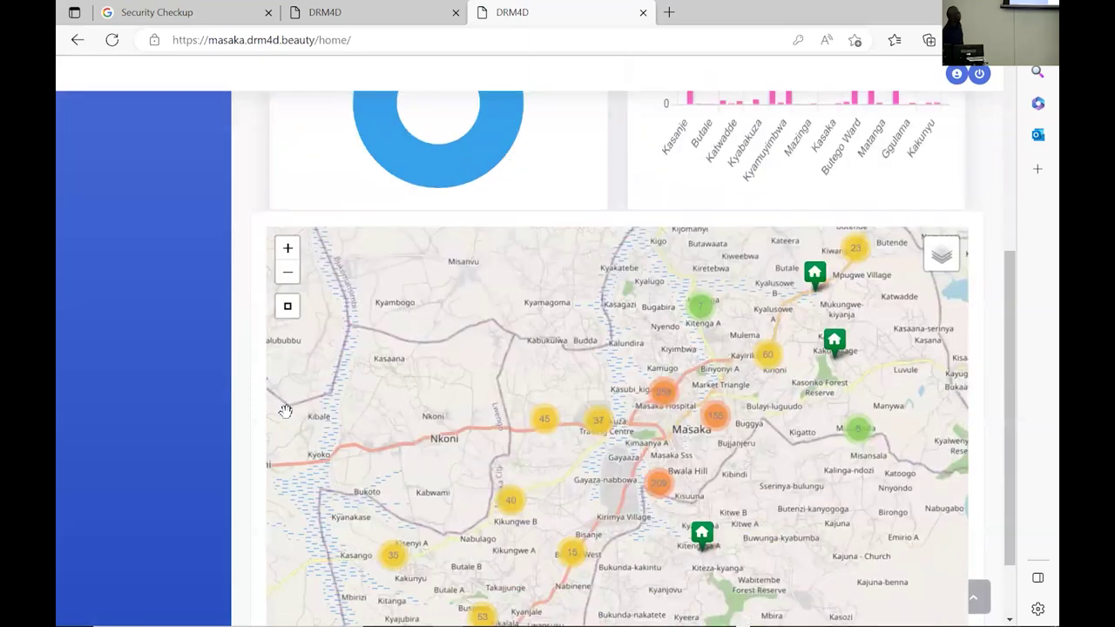
scroll(490, 480, "up", 3)
scroll(396, 572, "down", 1)
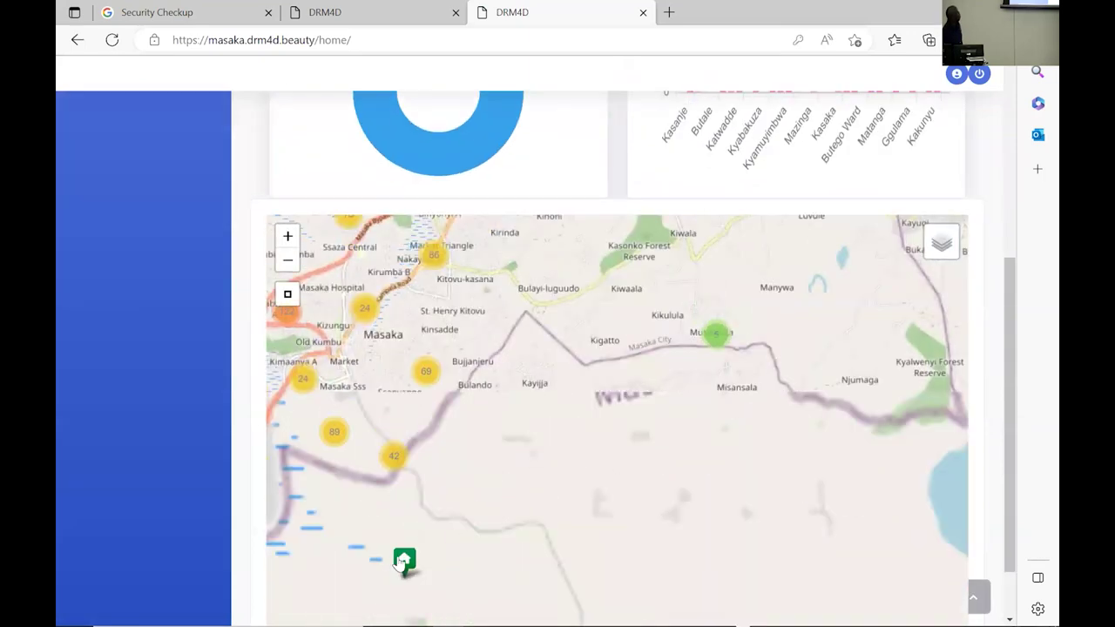
left_click(403, 561)
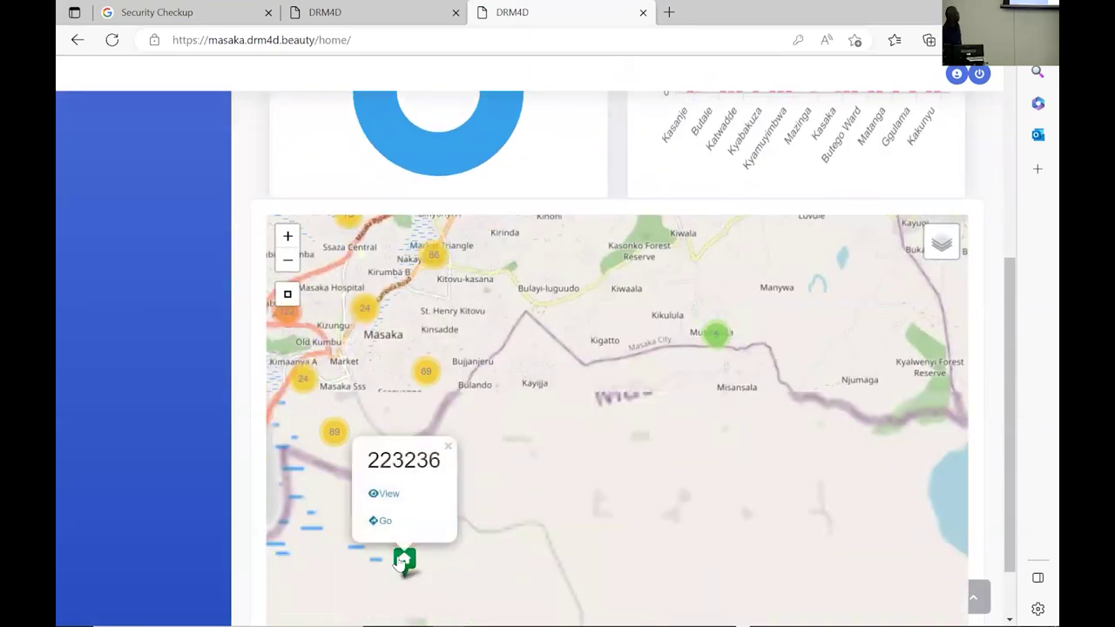
left_click(387, 493)
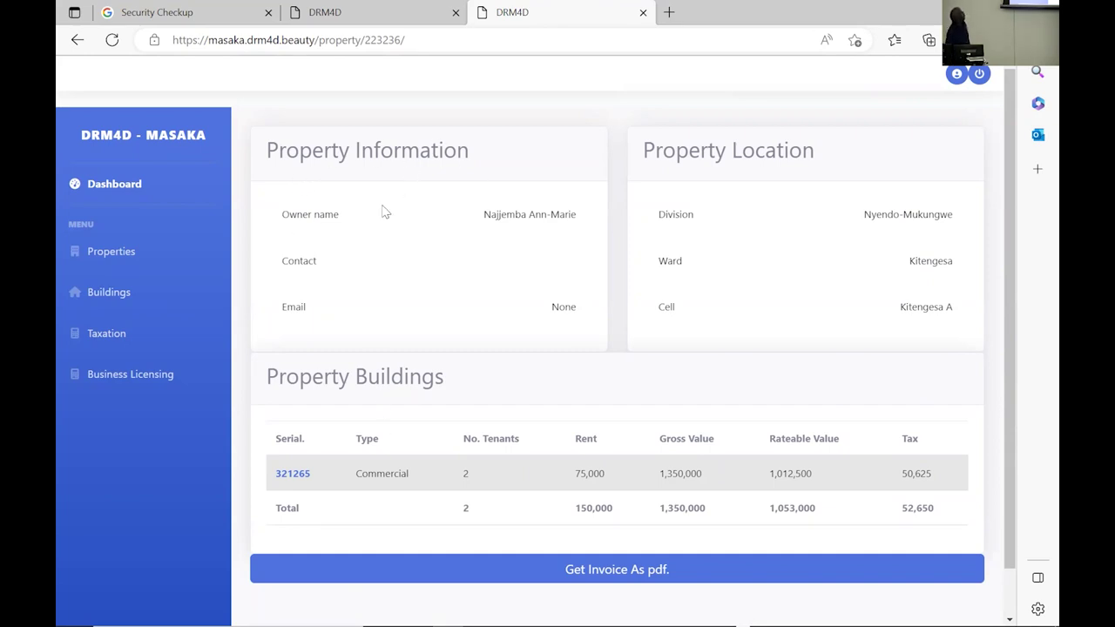
Step: Highlight the owner's name and the Commercial building type in property 223236's record
left_click_drag(487, 226, 580, 224)
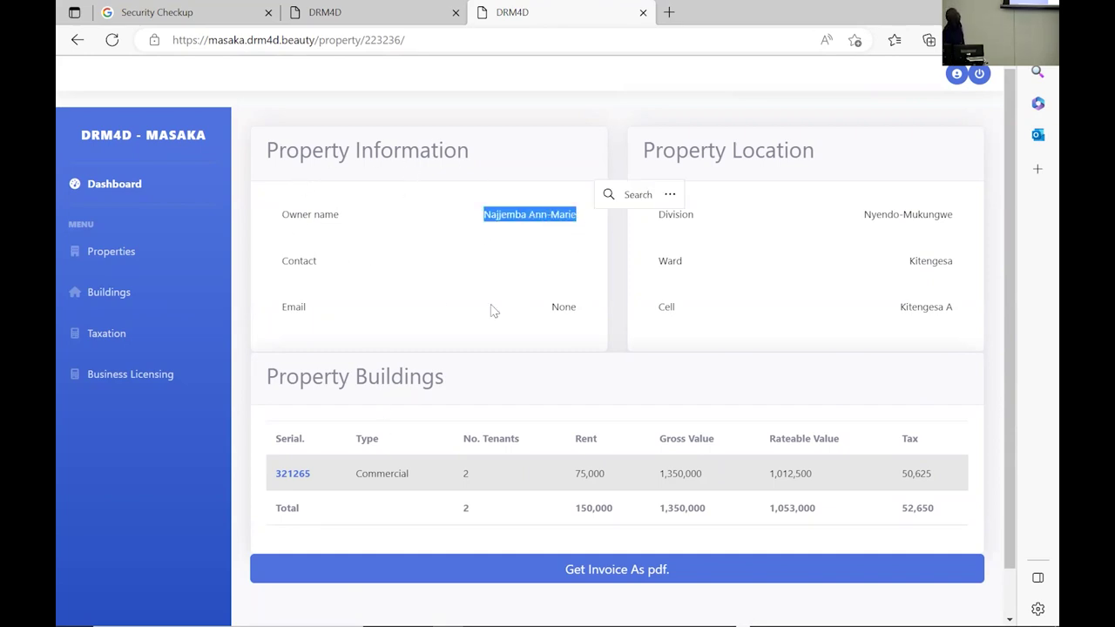
left_click(436, 306)
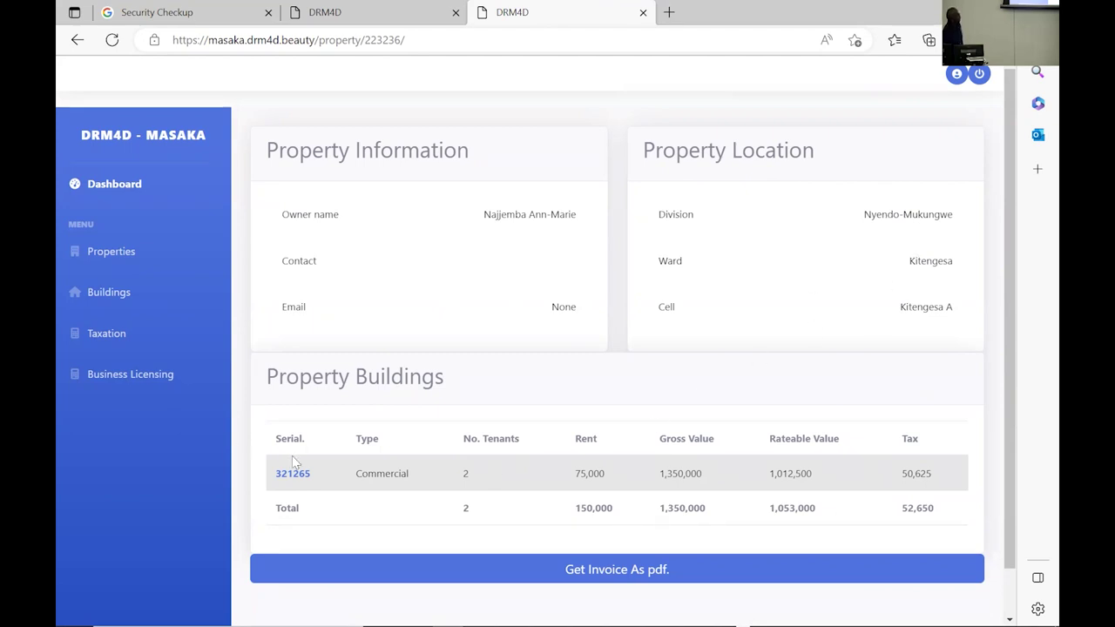
scroll(294, 457, "down", 1)
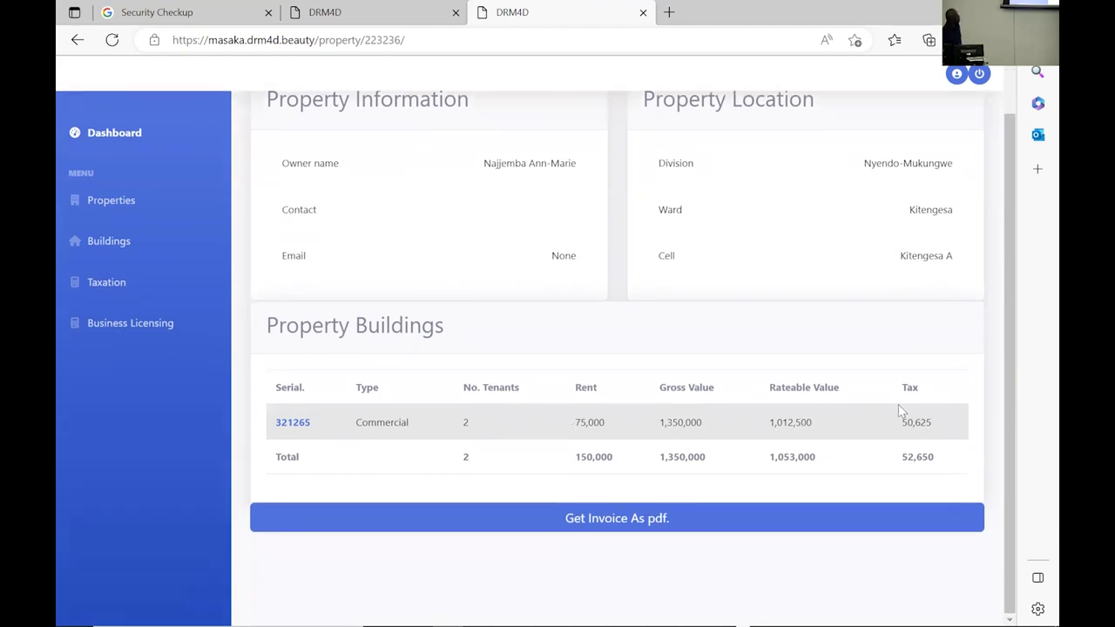
left_click_drag(354, 423, 408, 422)
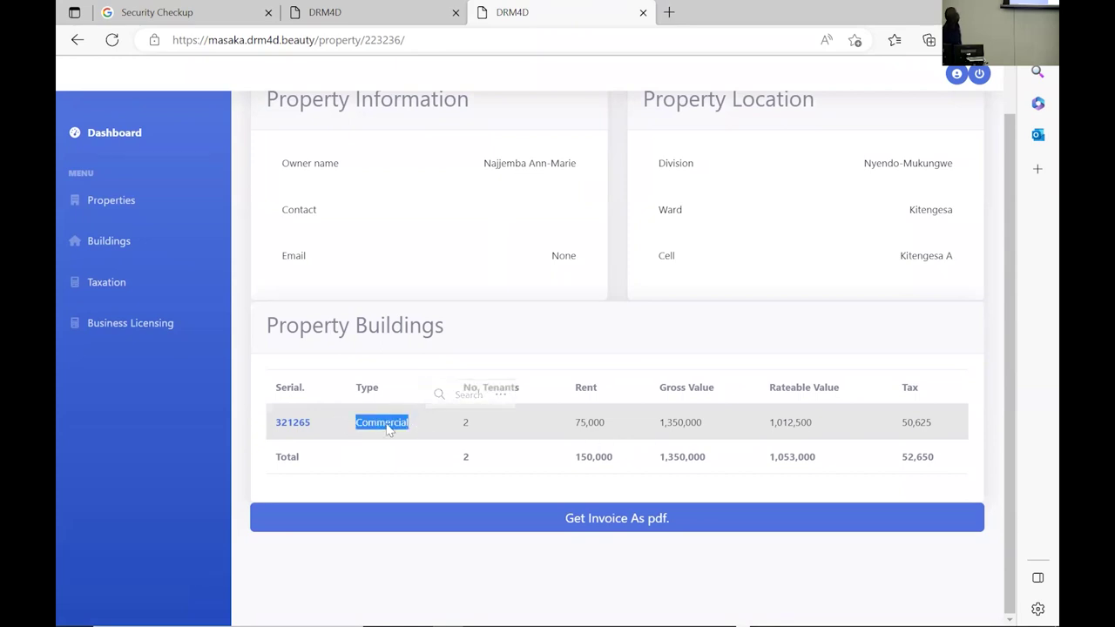
left_click(365, 476)
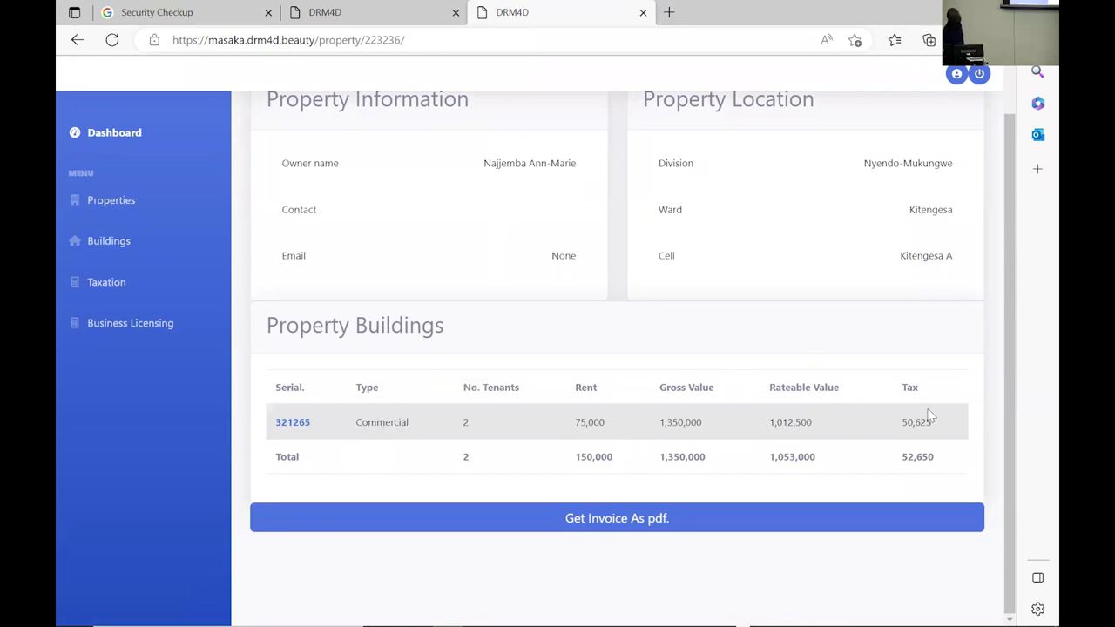
Step: Point out the 52,650 total tax and building totals, then open the Masaka properties list
left_click_drag(896, 462, 937, 463)
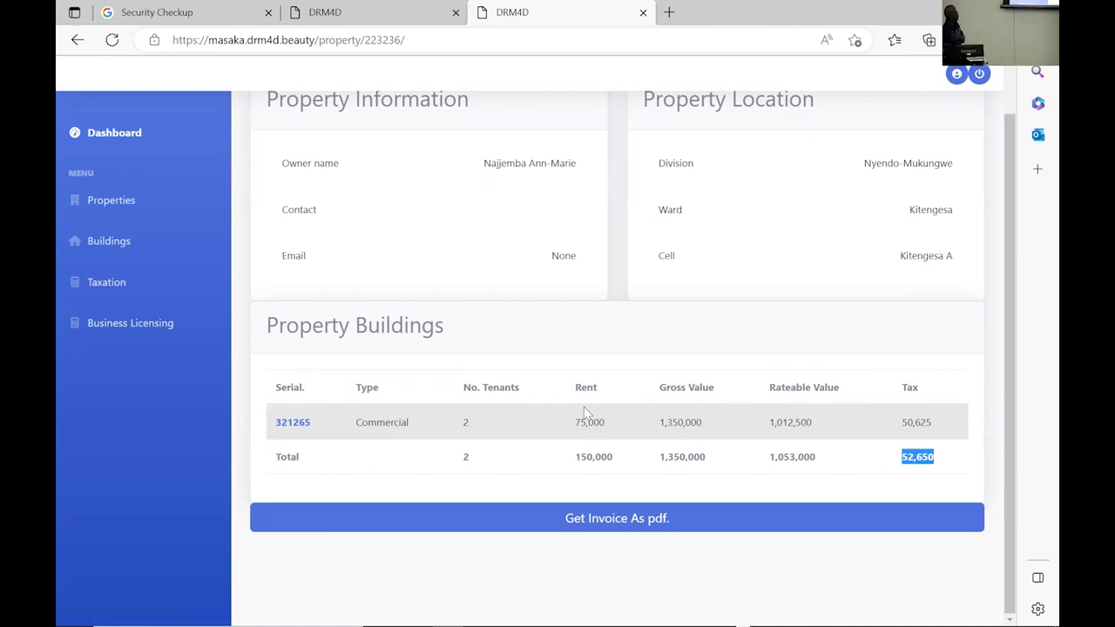
left_click(780, 387)
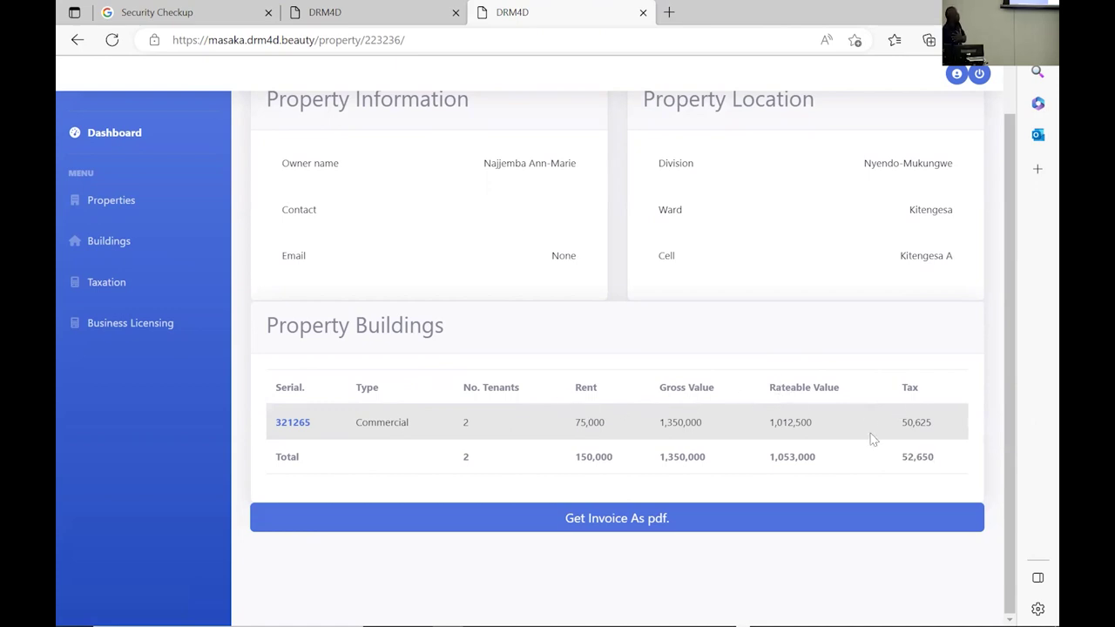
left_click_drag(877, 375, 946, 460)
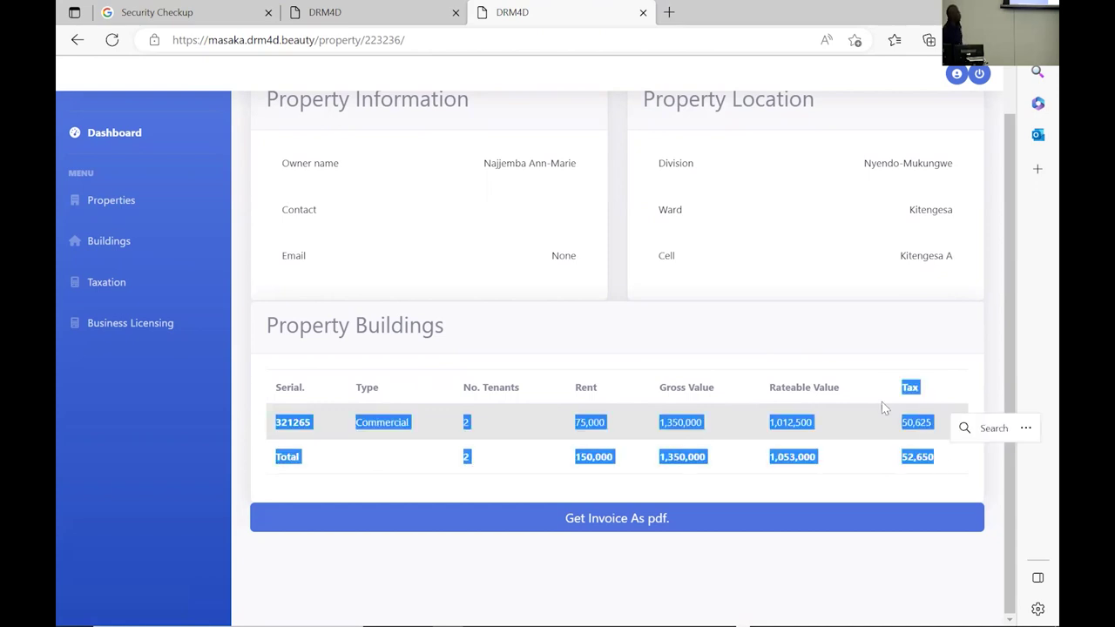
left_click(687, 381)
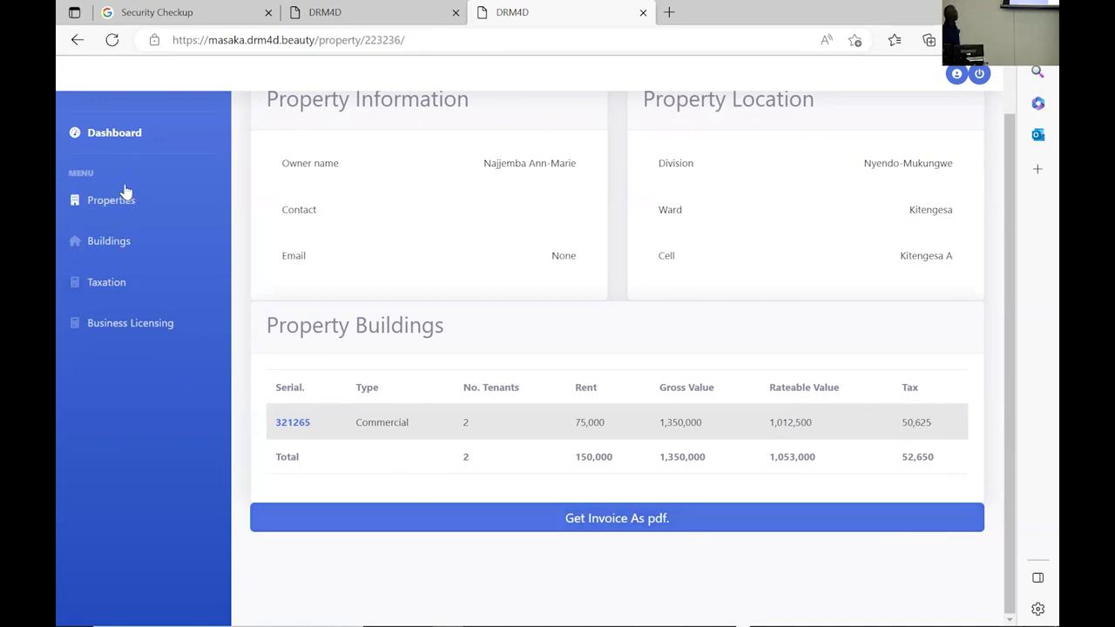
left_click(109, 207)
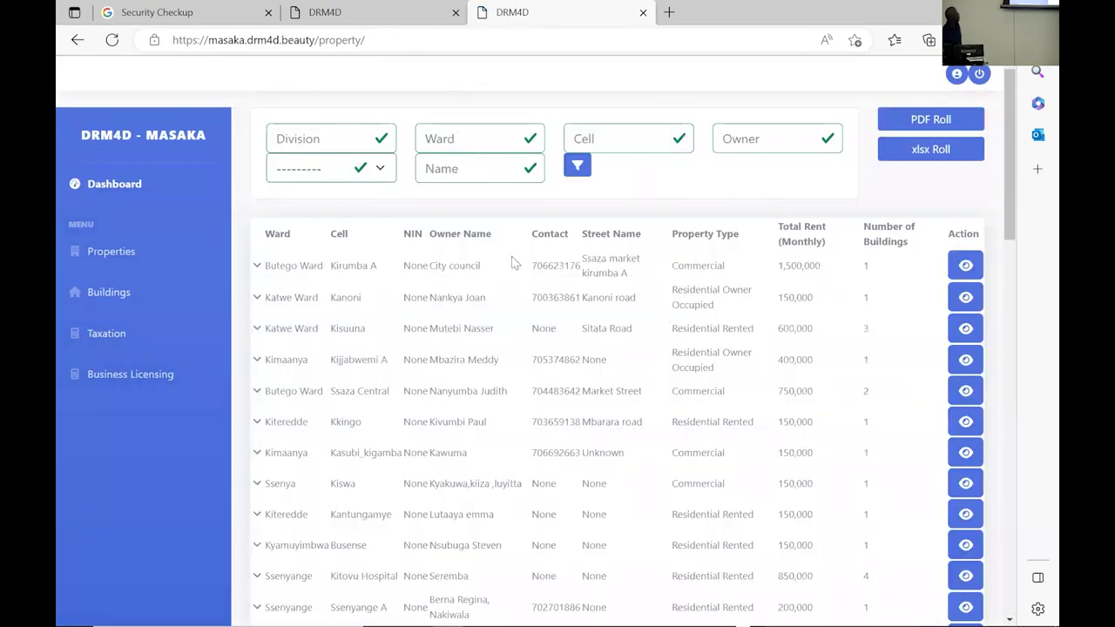
Step: Generate a PDF property roll for the Kimaanya - Kabonera division
left_click(317, 140)
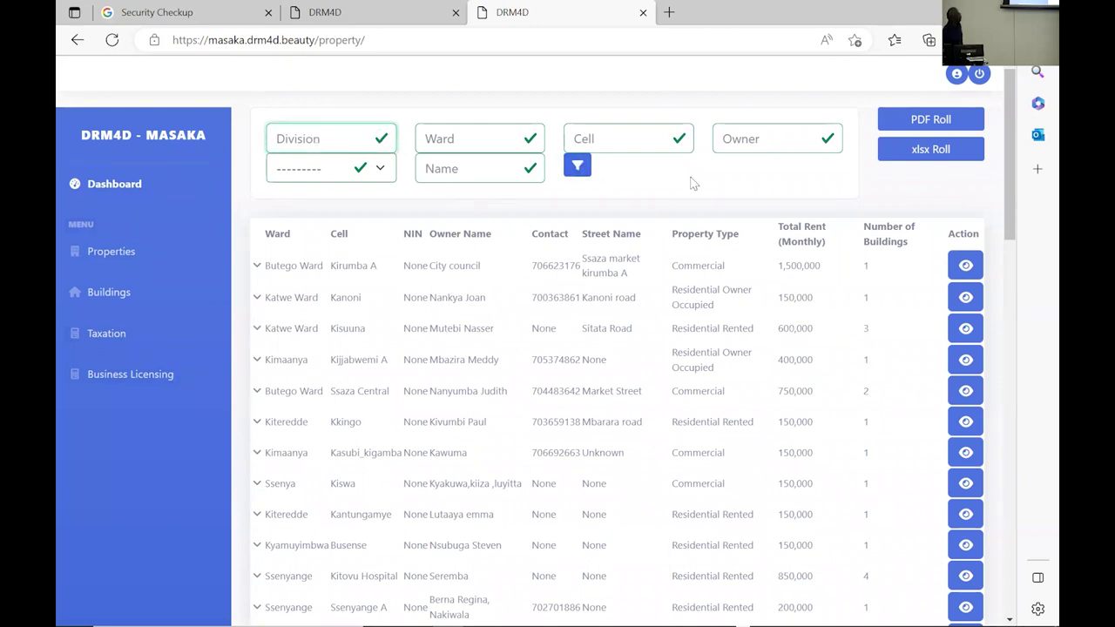
left_click(905, 124)
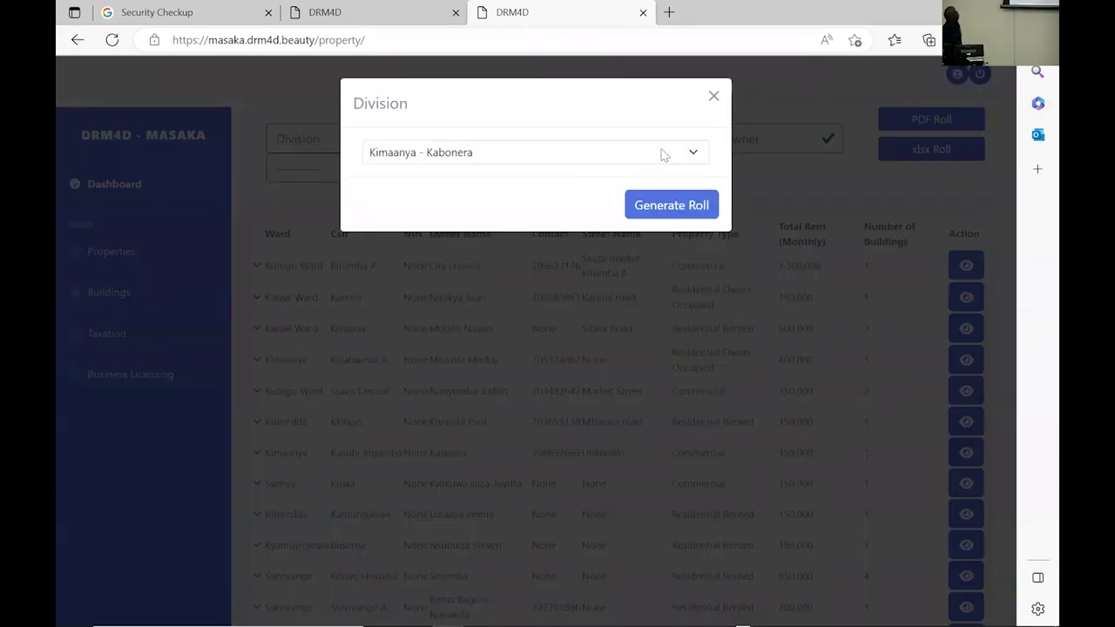
left_click(654, 211)
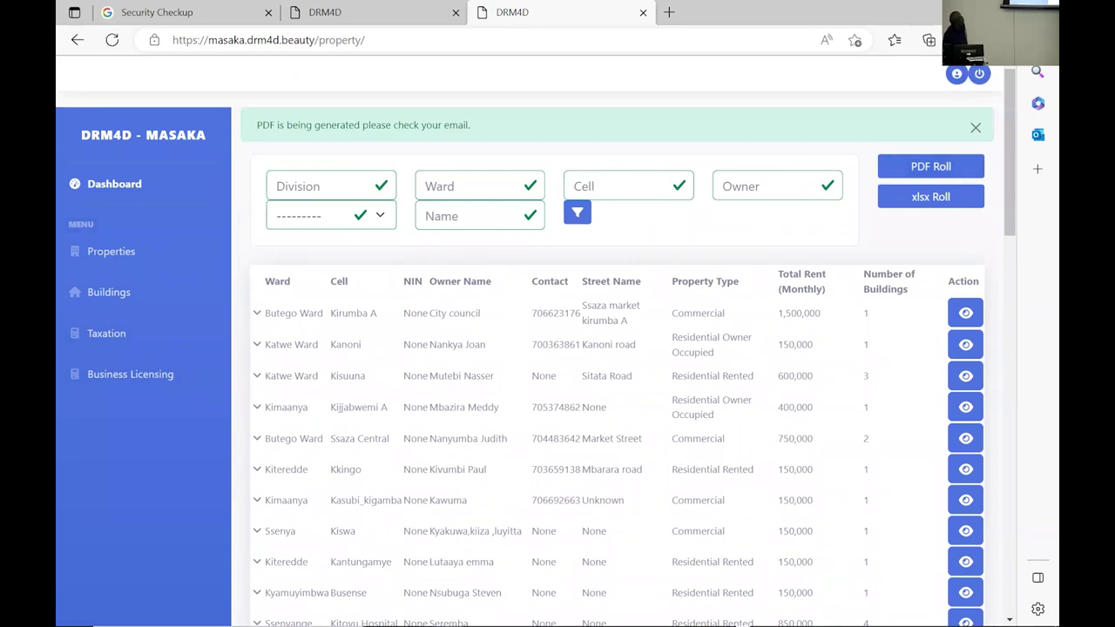
Step: Check Edge's downloads, then request the Kimaanya - Kabonera roll as an Excel sheet
left_click(997, 40)
left_click(841, 228)
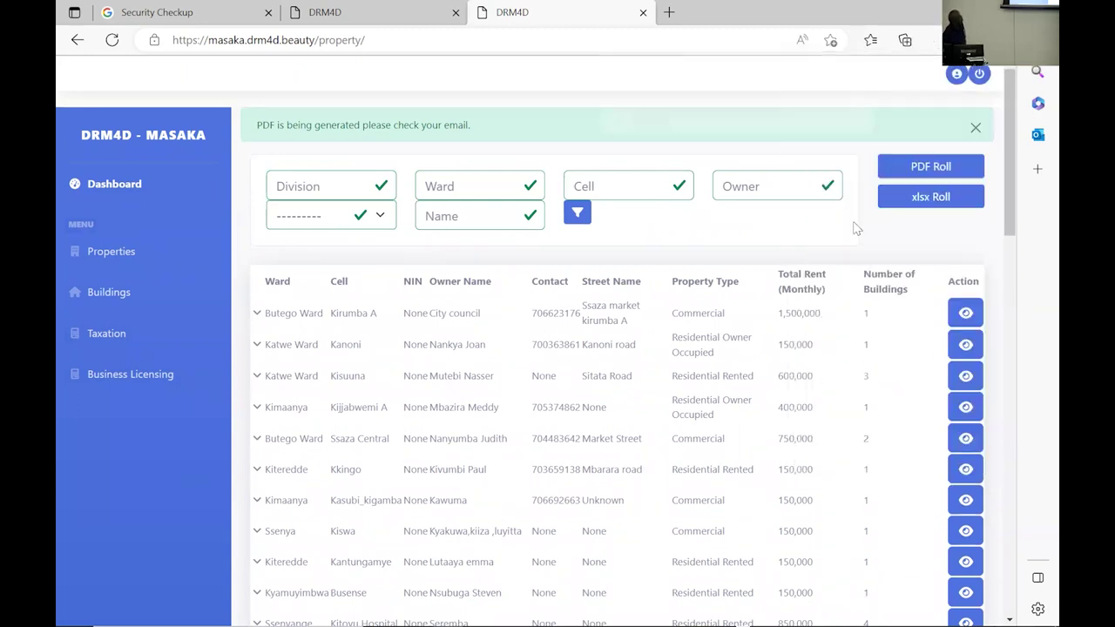
left_click(607, 76)
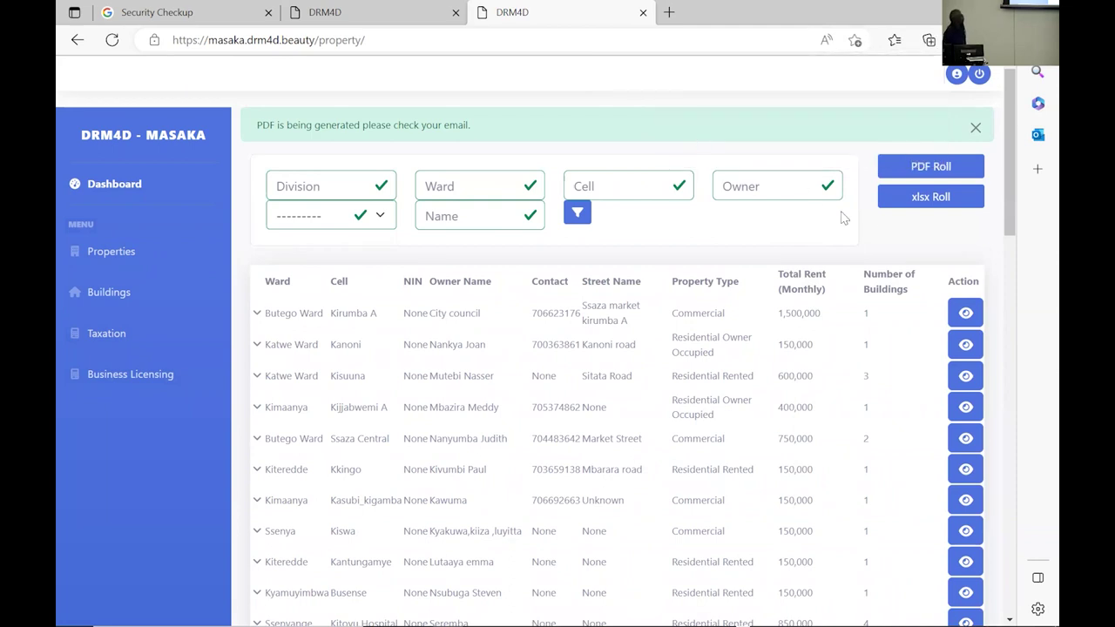
left_click(925, 198)
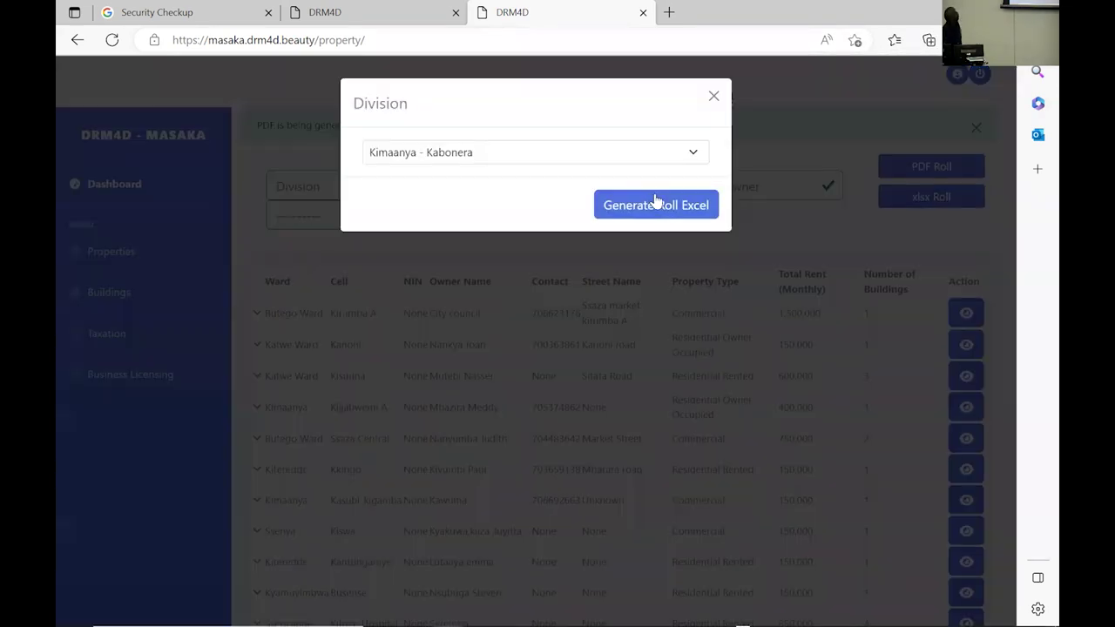
left_click(655, 203)
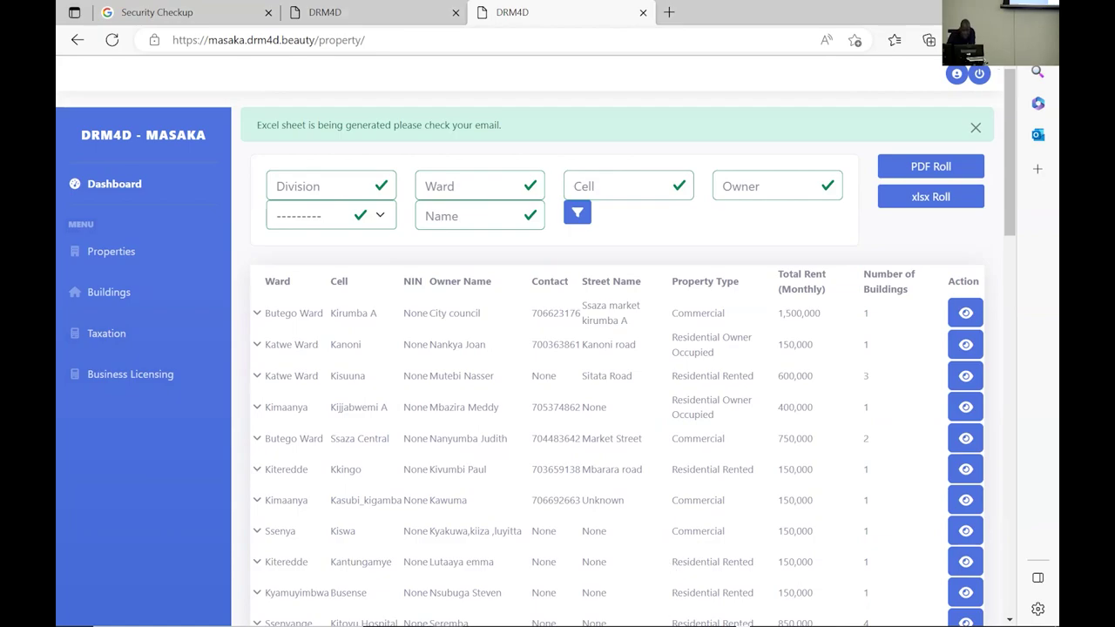
key("super+d")
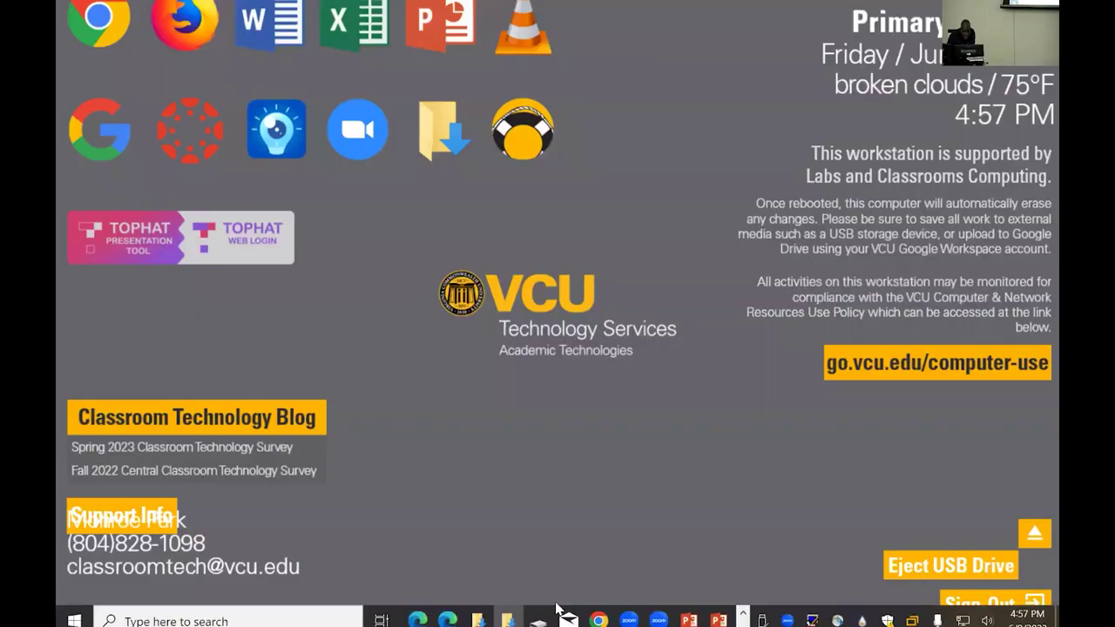
Step: Restore Edge and check the Downloads list for the generated roll
left_click(450, 610)
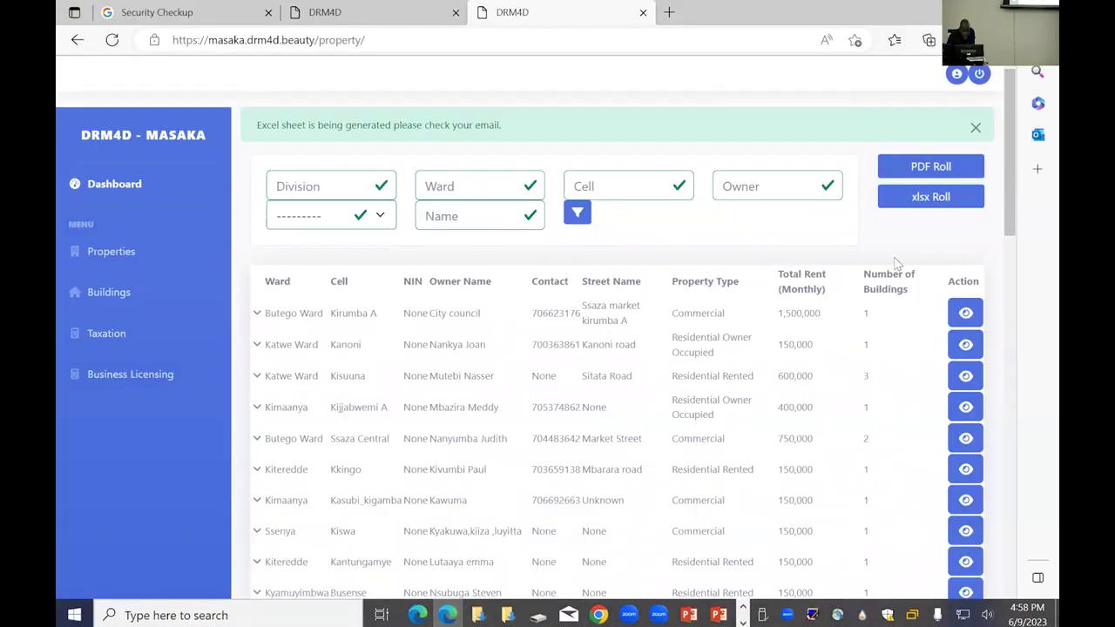
left_click(1000, 40)
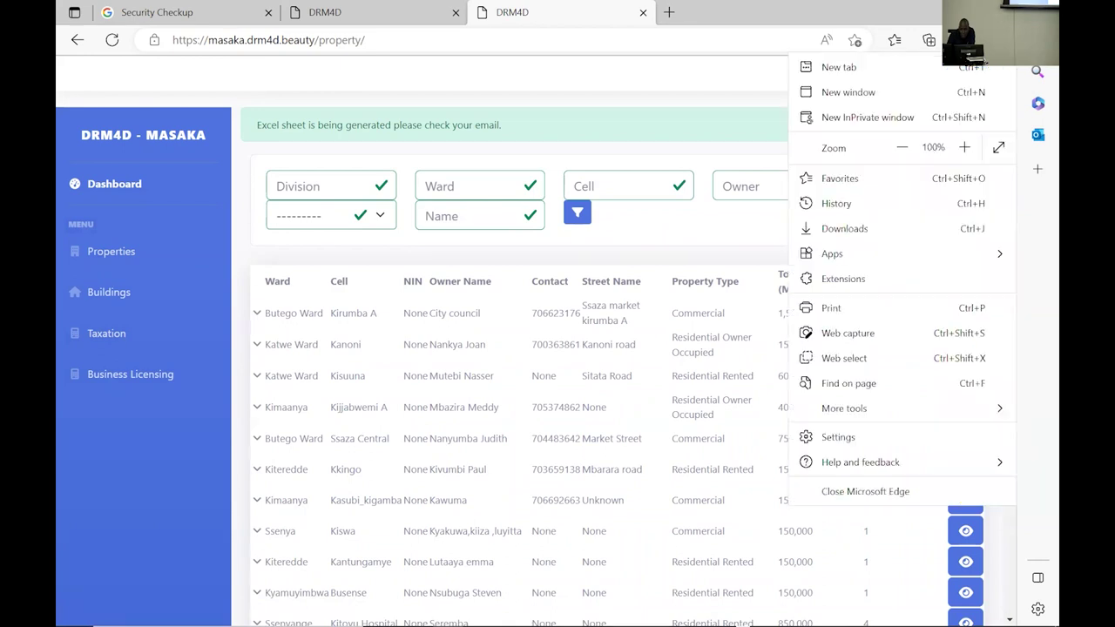
left_click(852, 228)
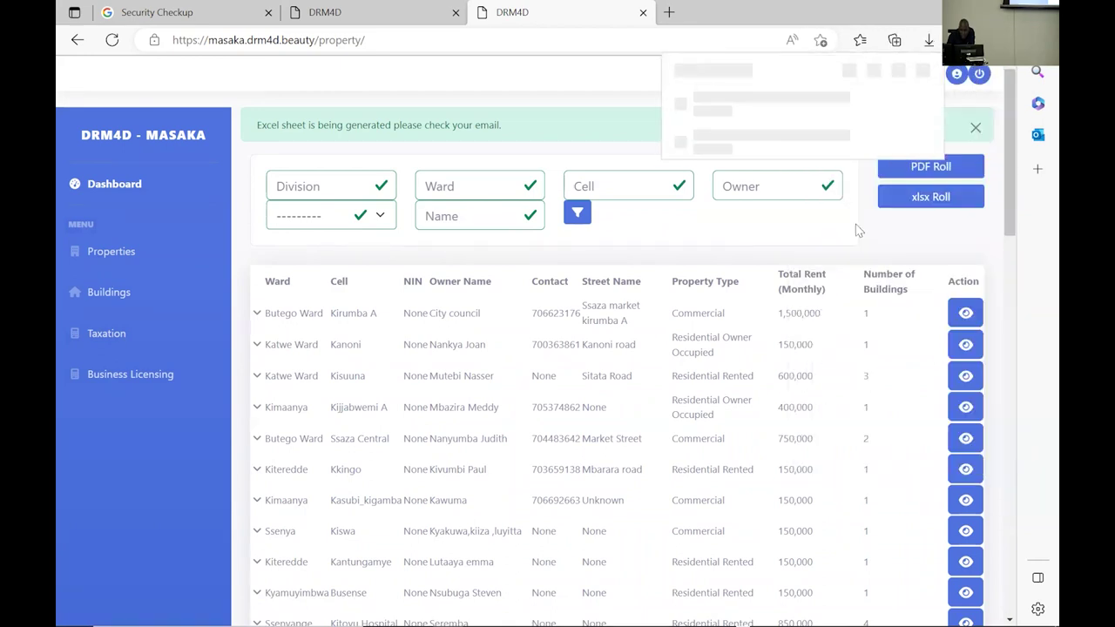
left_click(632, 116)
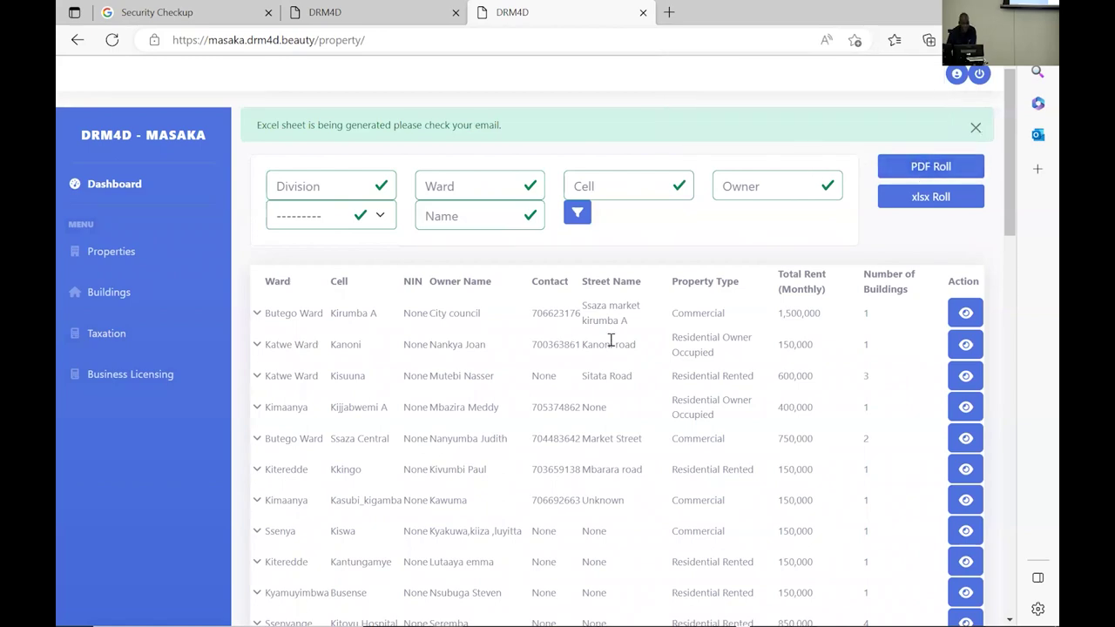
Step: Select the Excel-generation notice text, then reload the Masaka properties list
scroll(610, 340, "down", 2)
left_click_drag(257, 126, 527, 139)
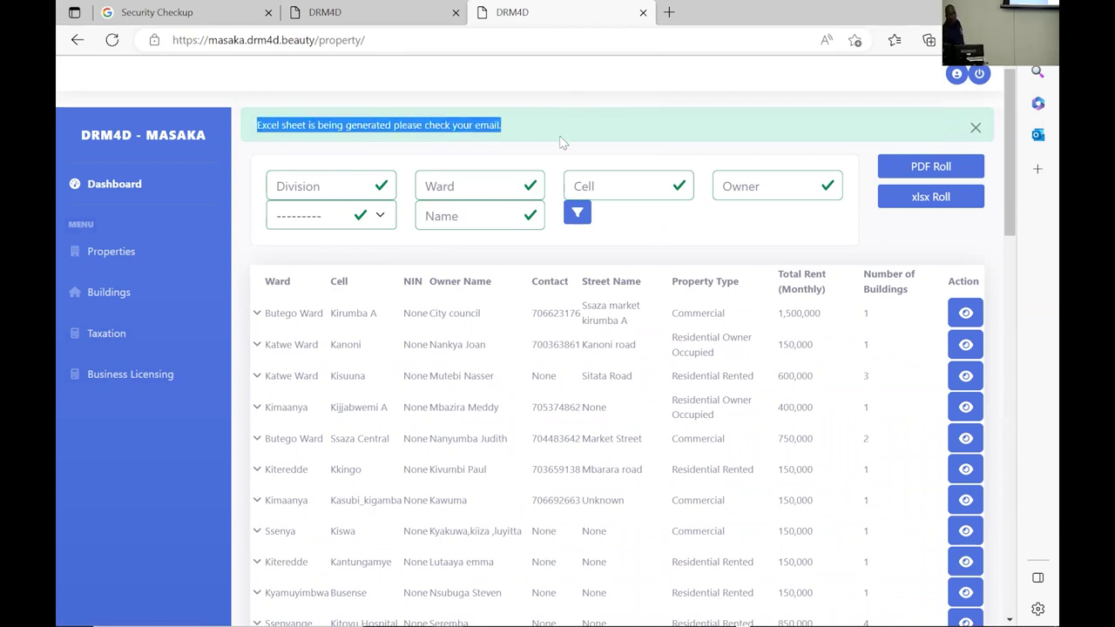
left_click(561, 159)
scroll(528, 333, "down", 1)
scroll(655, 335, "up", 1)
scroll(767, 335, "down", 2)
scroll(882, 339, "up", 2)
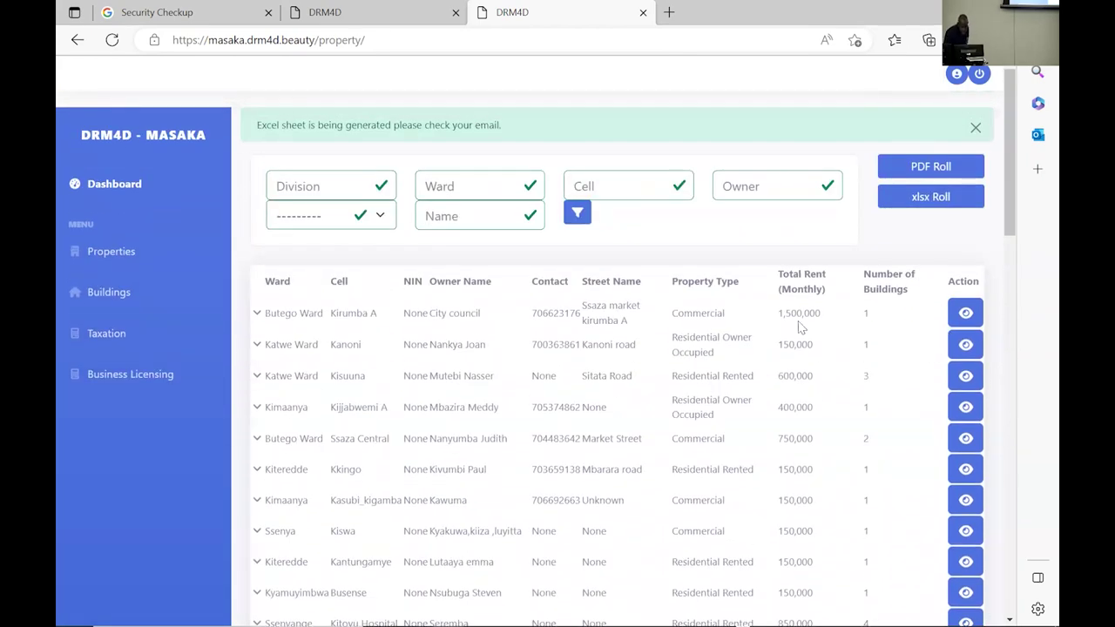
scroll(783, 330, "down", 2)
scroll(751, 335, "up", 2)
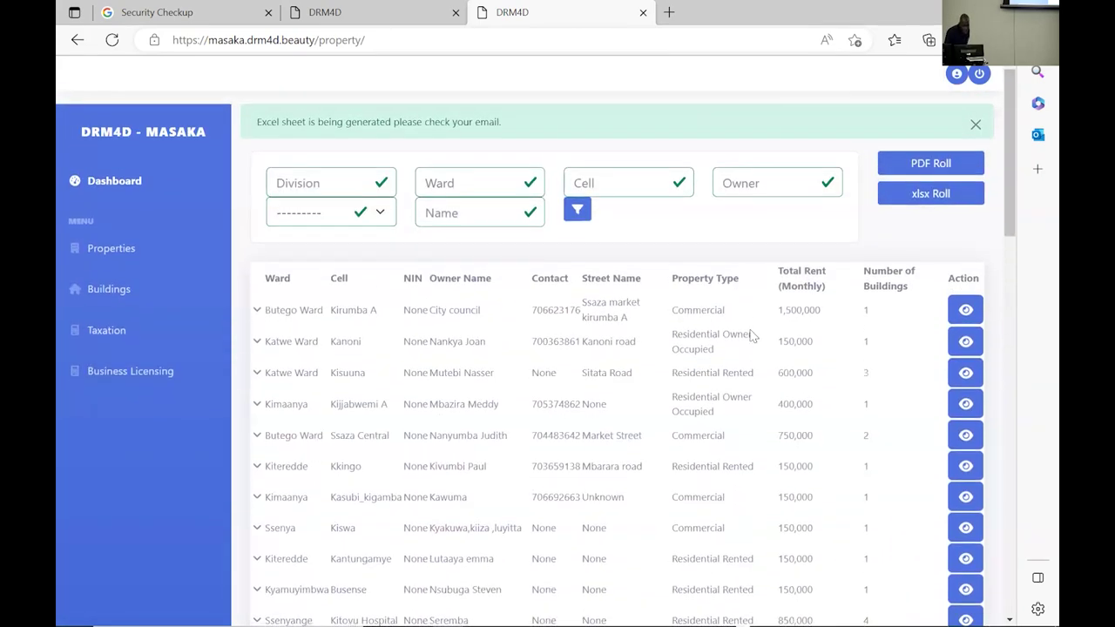
left_click(110, 249)
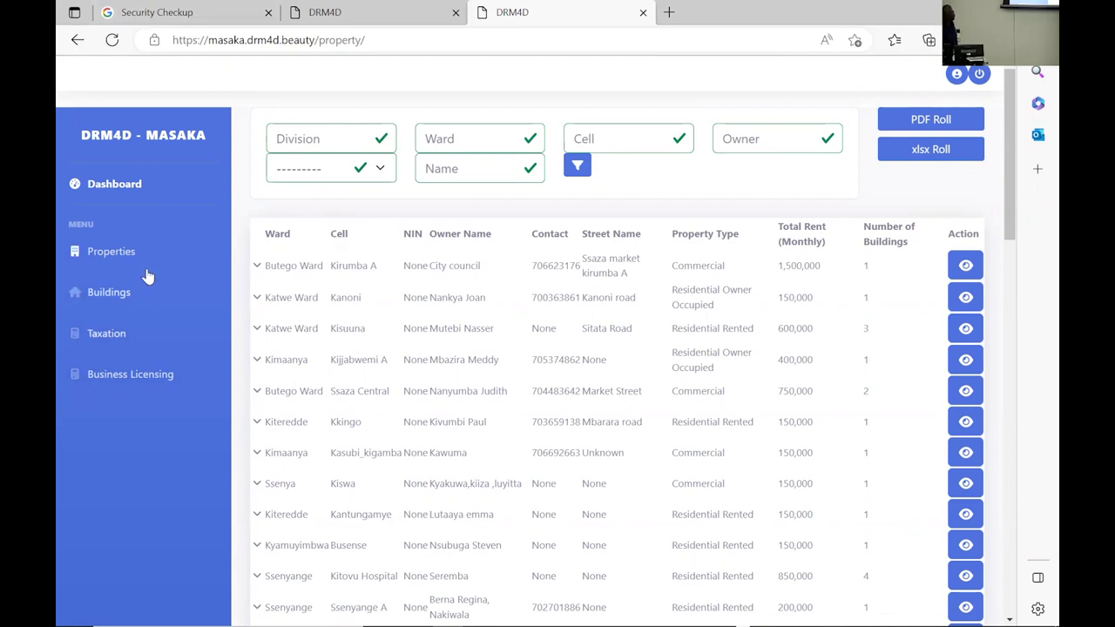
Step: From the buildings list, open the details of building 320375
left_click(86, 289)
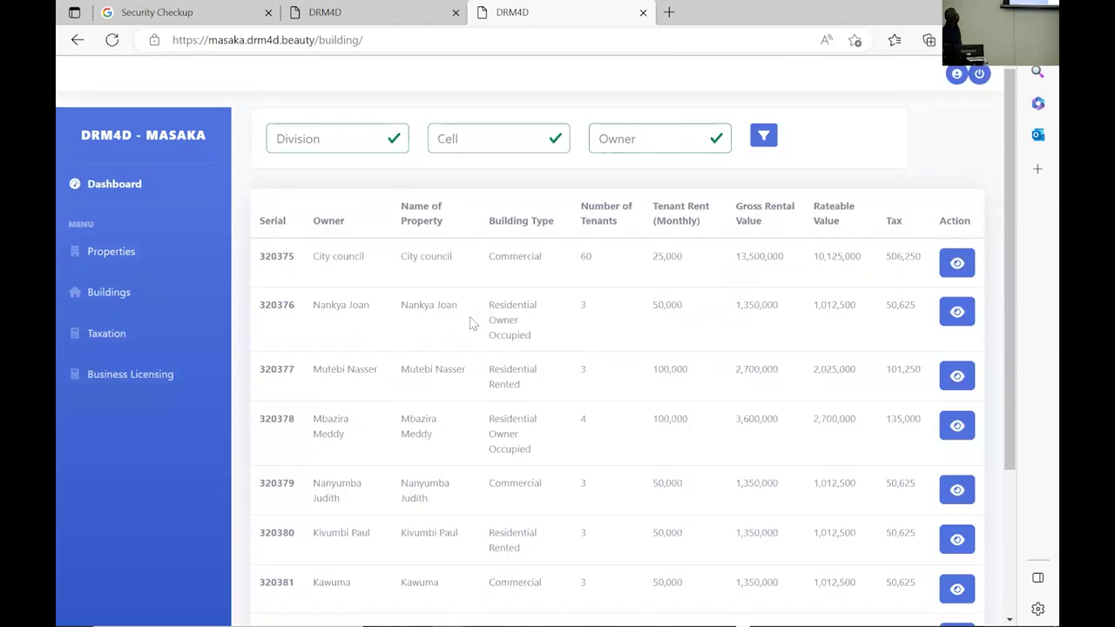
scroll(435, 324, "down", 3)
scroll(261, 313, "up", 3)
left_click(957, 262)
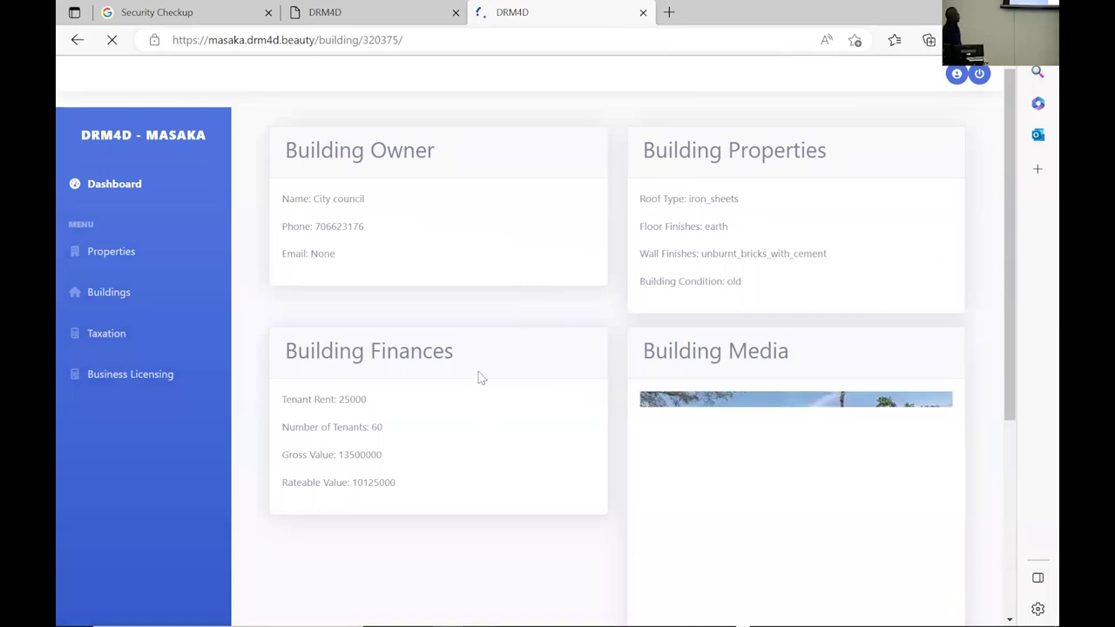
Step: Point out gross value 13500000 and rateable value 10125000, and zoom the location map in
left_click_drag(351, 482, 484, 486)
left_click_drag(340, 454, 383, 455)
left_click_drag(324, 477, 337, 480)
left_click(450, 471)
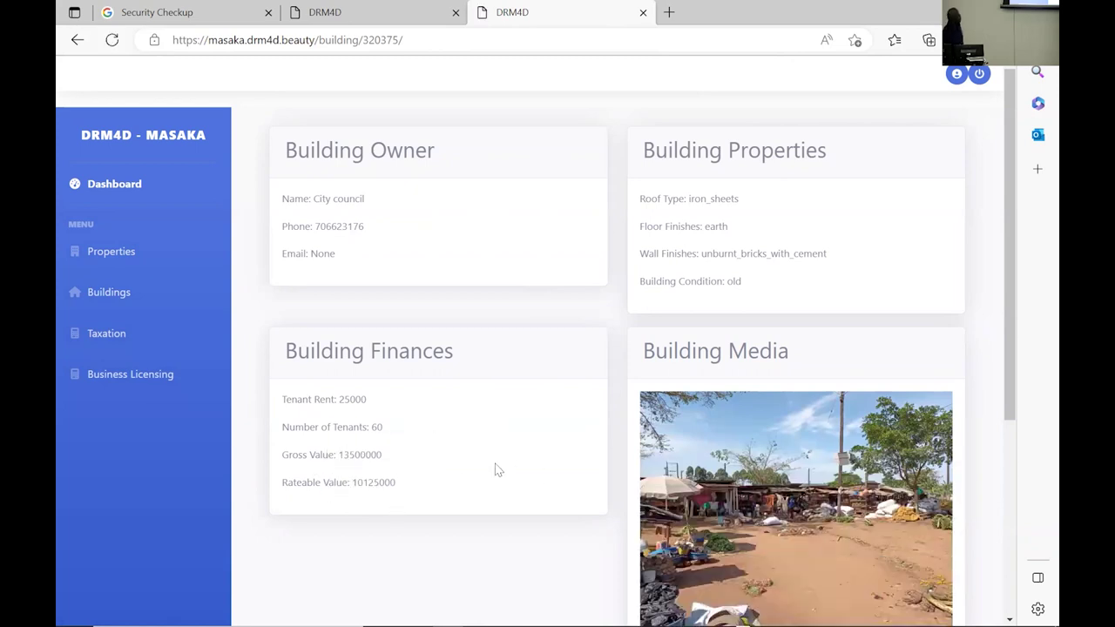
scroll(738, 484, "down", 3)
scroll(552, 463, "down", 2)
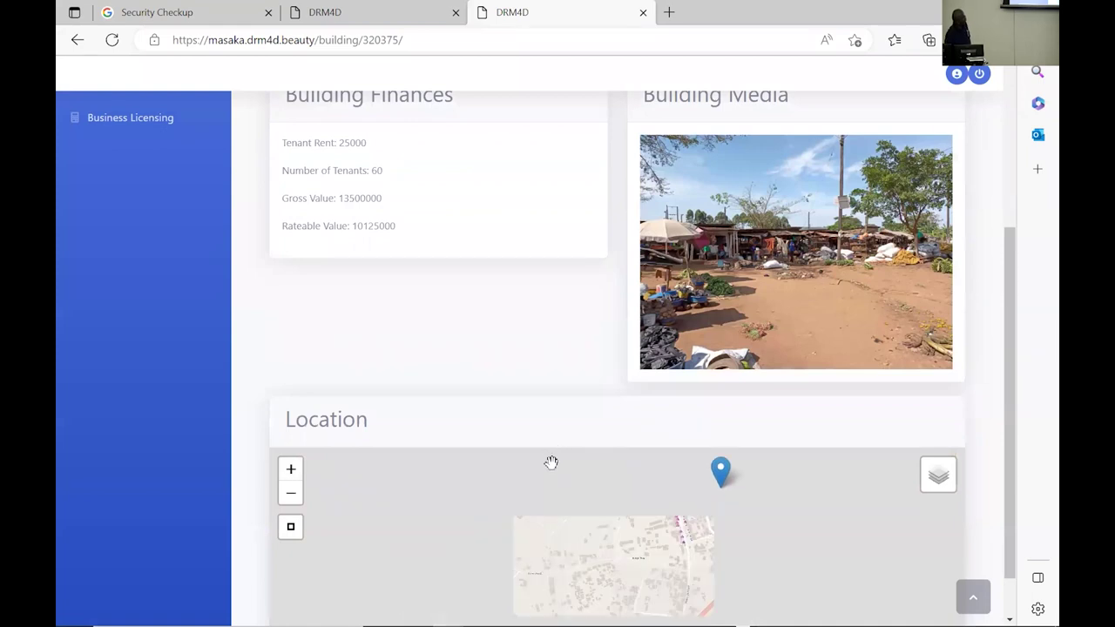
scroll(629, 514, "up", 3)
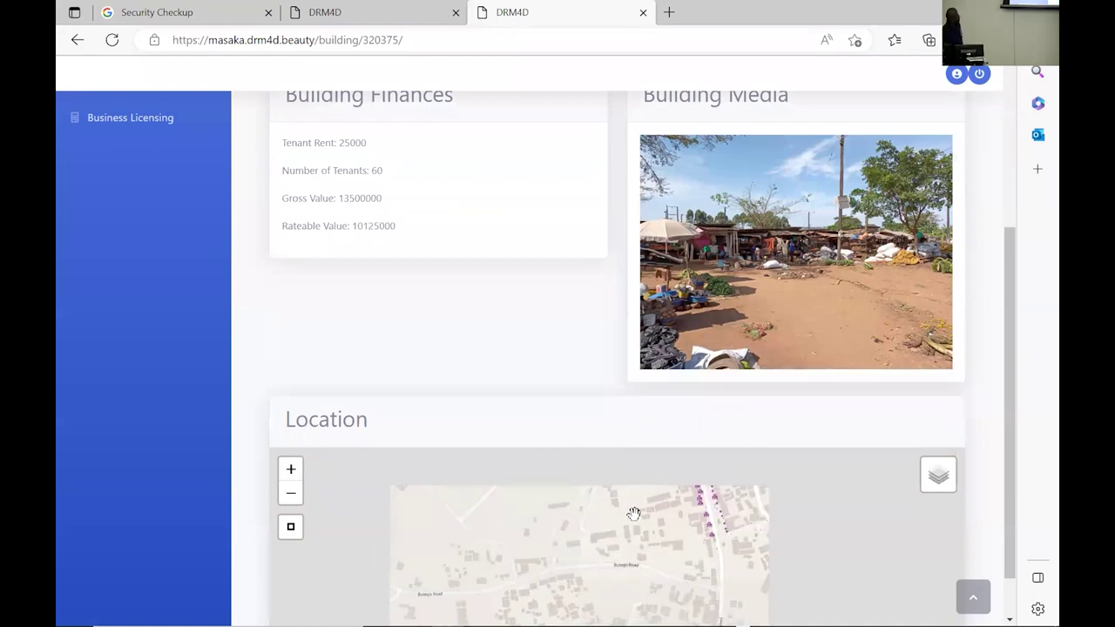
left_click(291, 469)
scroll(648, 509, "down", 3)
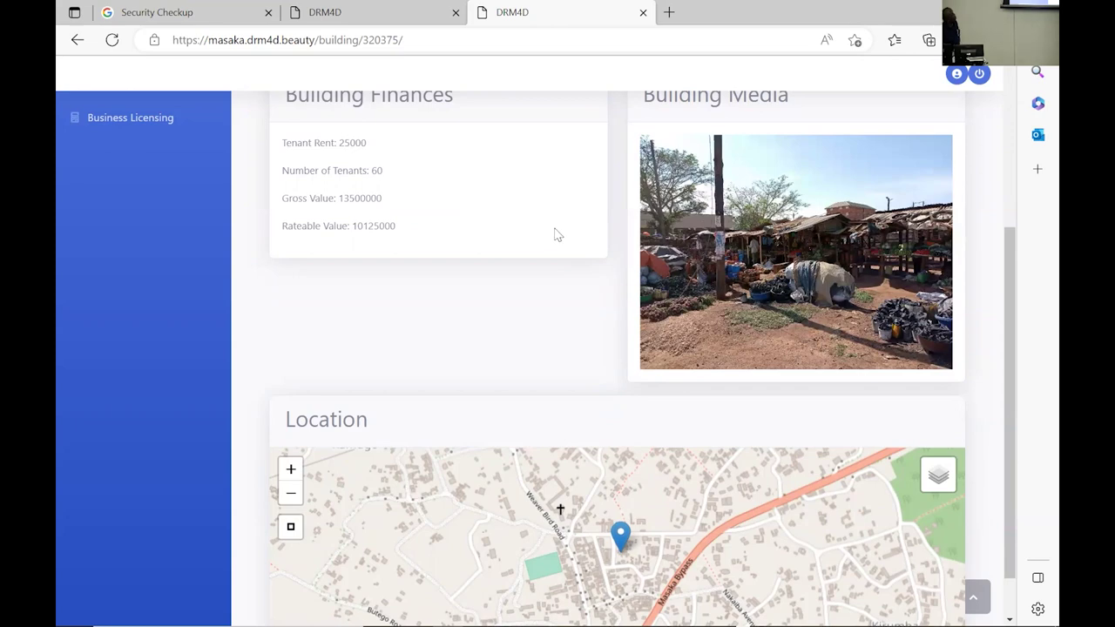
scroll(557, 235, "up", 3)
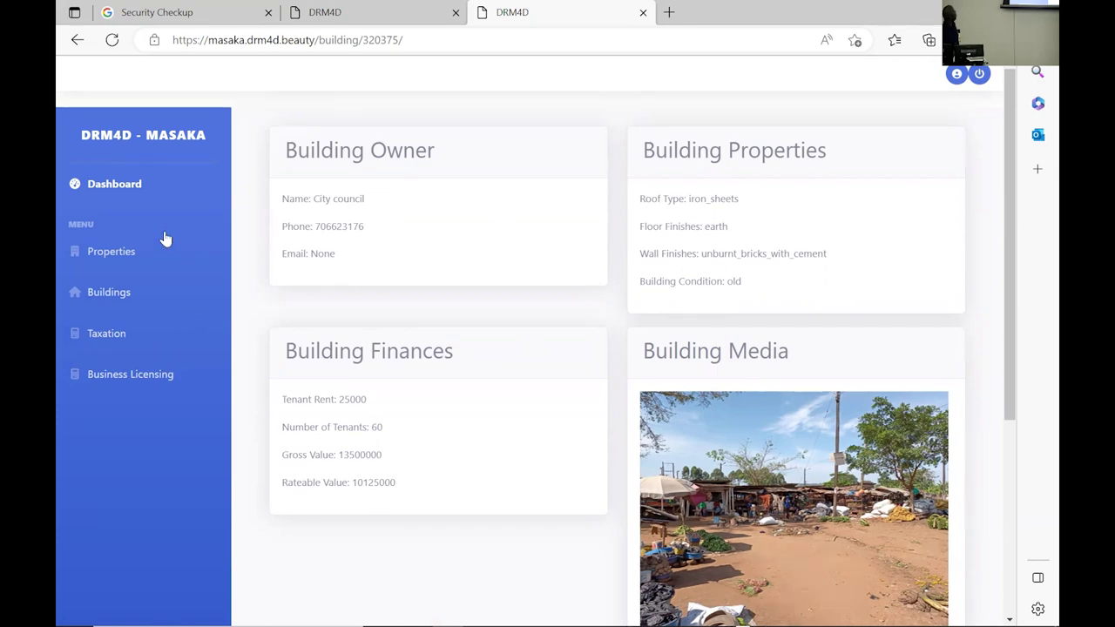
Step: Return to the Masaka buildings list and scroll through its tenants, rents and tax columns
left_click(93, 291)
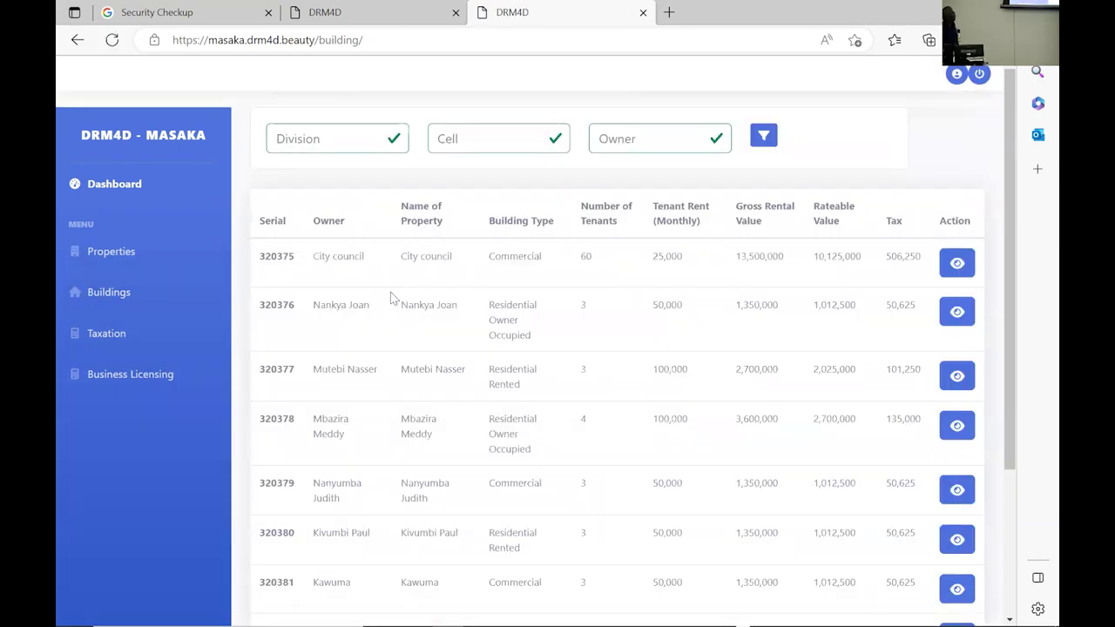
scroll(375, 305, "down", 3)
scroll(378, 313, "up", 3)
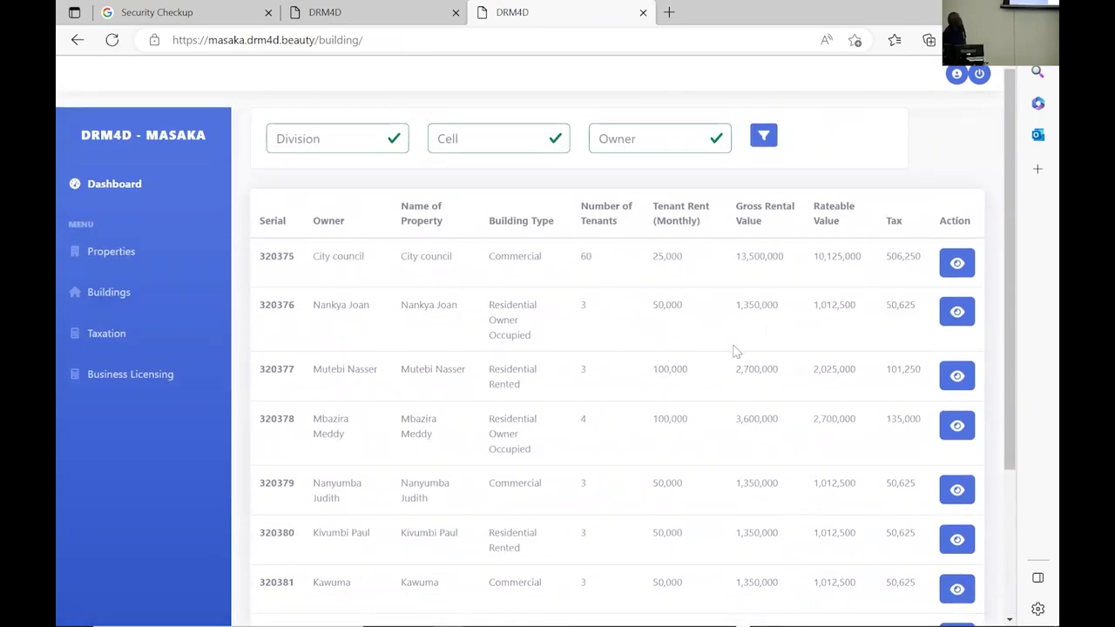
scroll(796, 281, "down", 2)
scroll(796, 281, "up", 1)
Step: Open the Masaka Taxation page
scroll(762, 273, "down", 1)
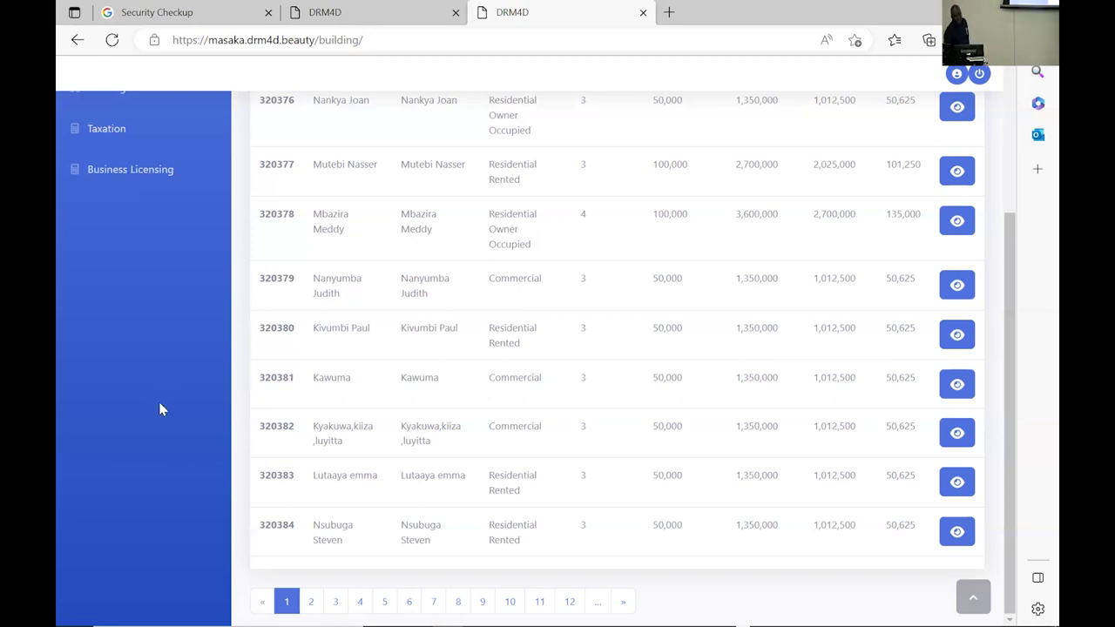
scroll(165, 348, "up", 2)
left_click(108, 299)
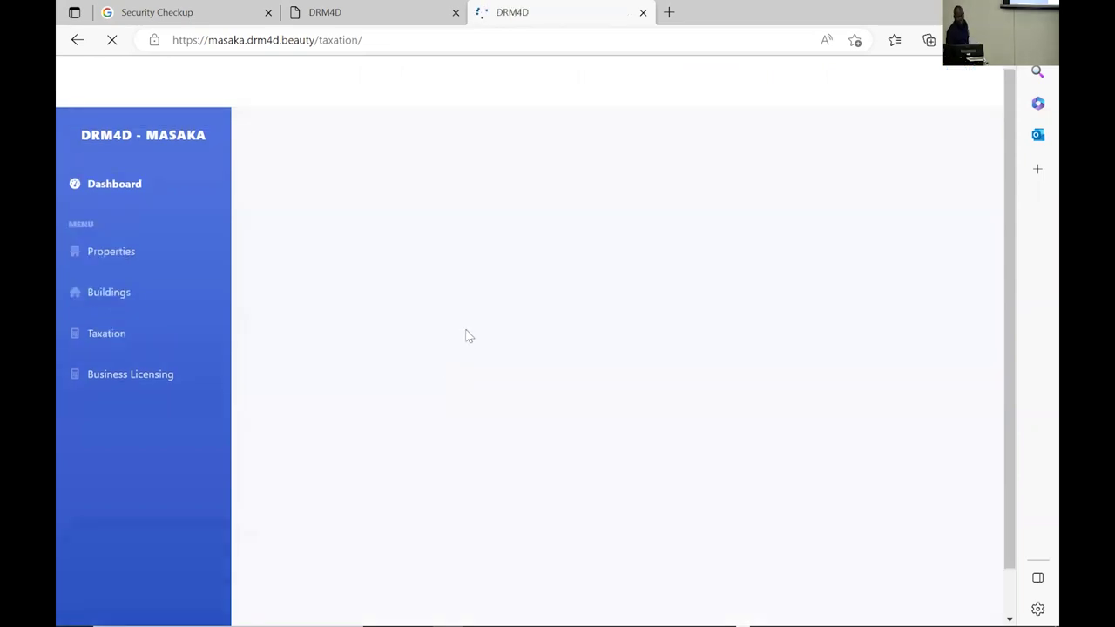
Step: Scroll through the Masaka Taxation building results, then return to the Properties list
scroll(624, 396, "down", 6)
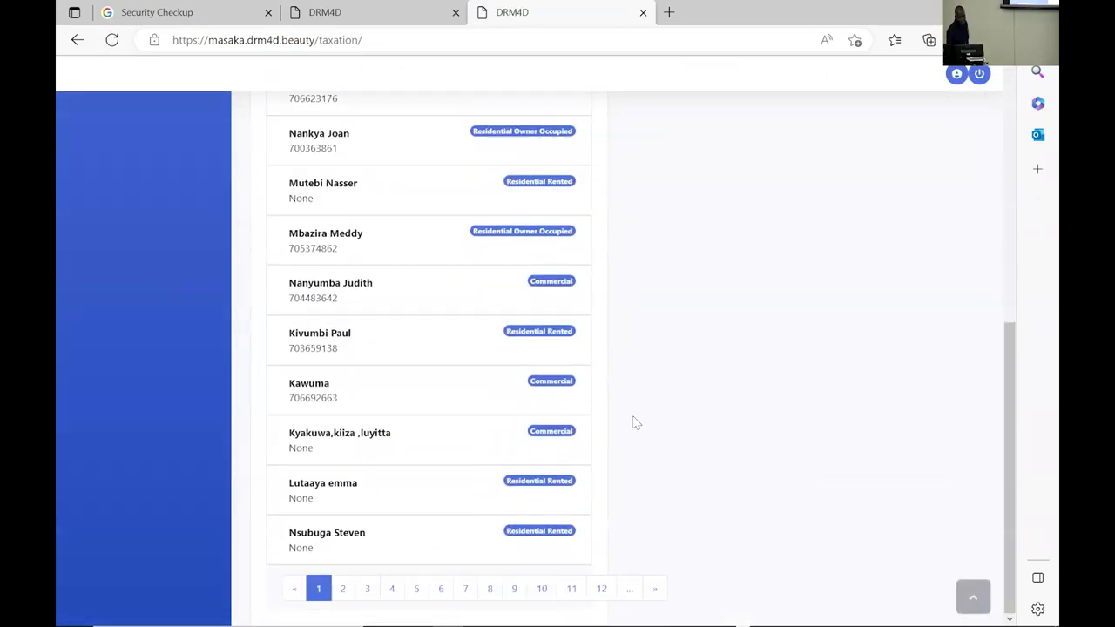
scroll(547, 363, "up", 6)
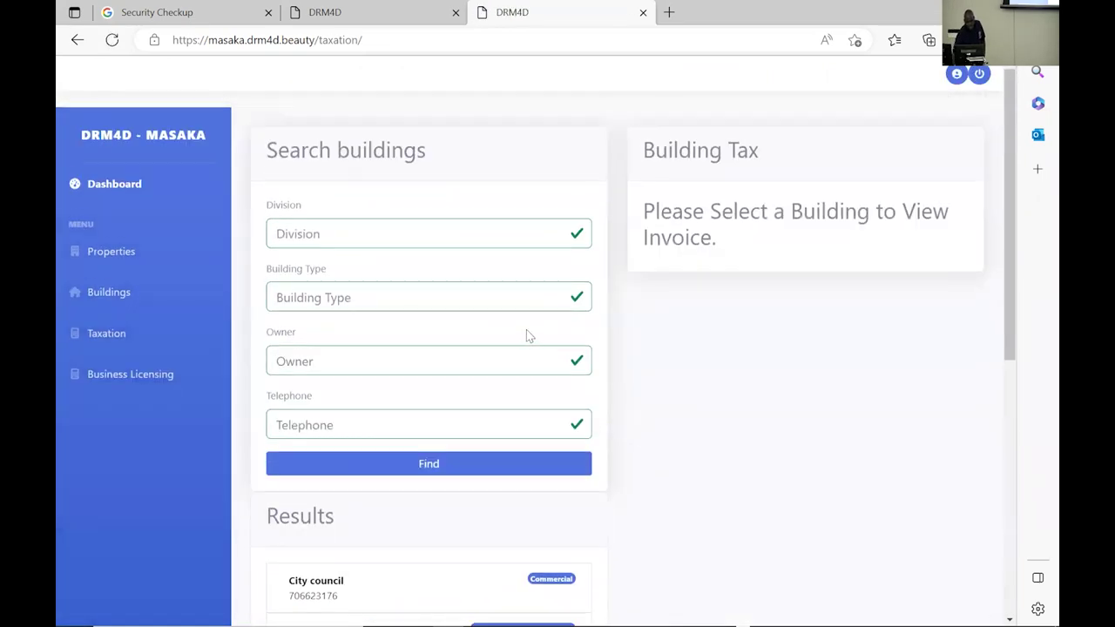
left_click(120, 253)
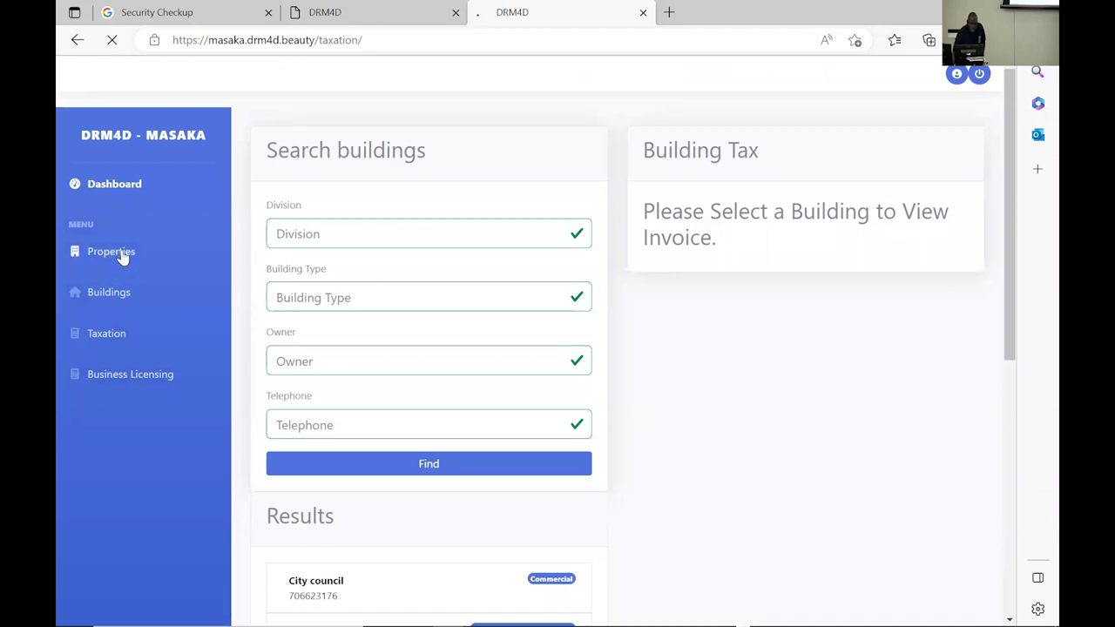